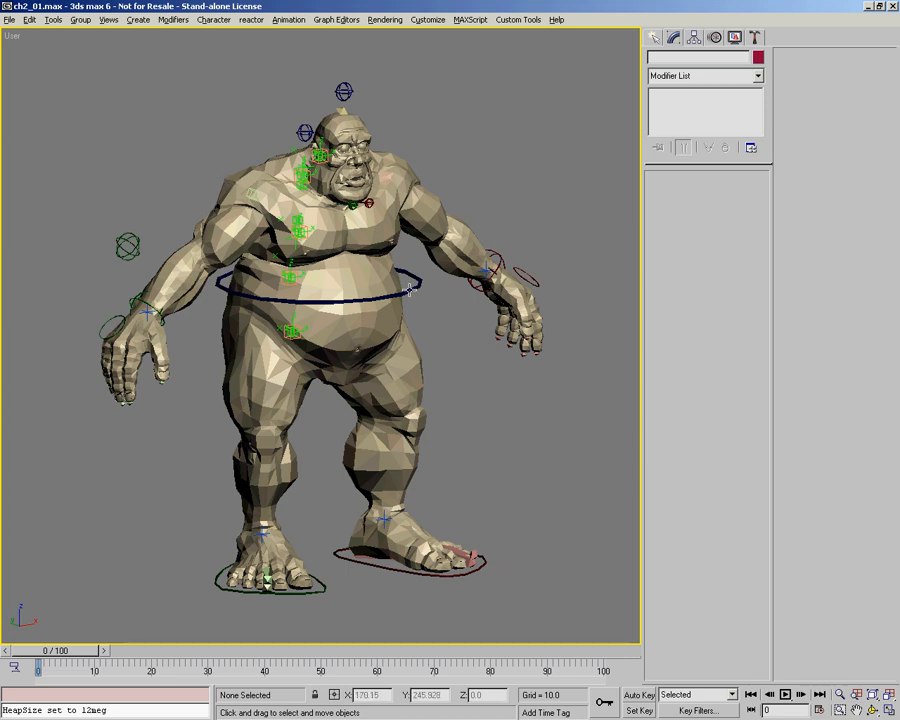
Select the waist control ring and examine the ogre rig from the front and the side.
left_click(336, 300)
middle_click_drag(329, 346, 404, 317, "alt")
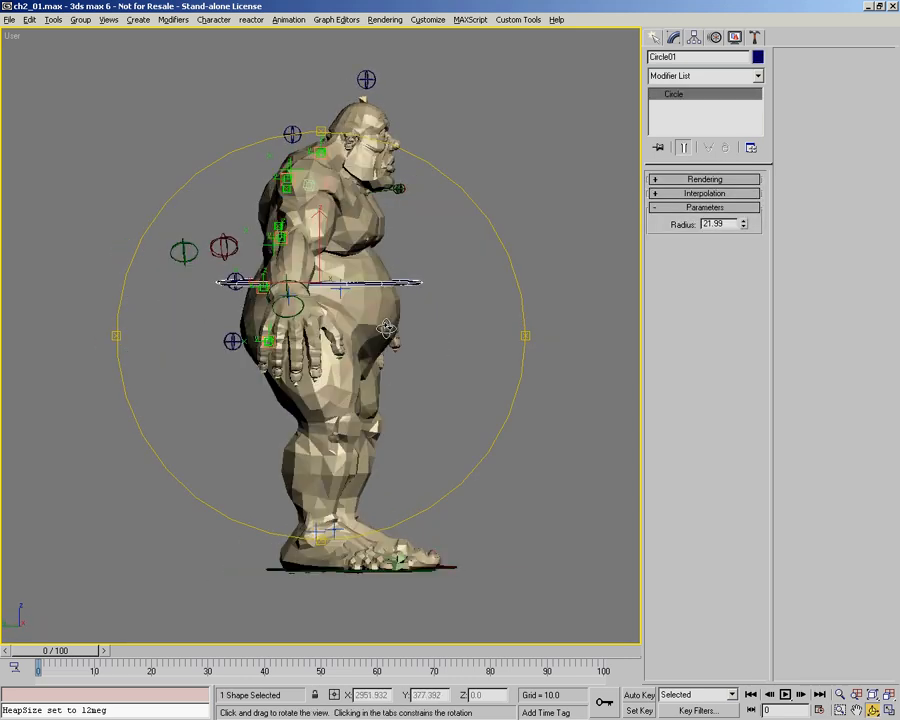
left_click_drag(298, 259, 398, 390)
middle_click_drag(424, 384, 362, 407, "alt")
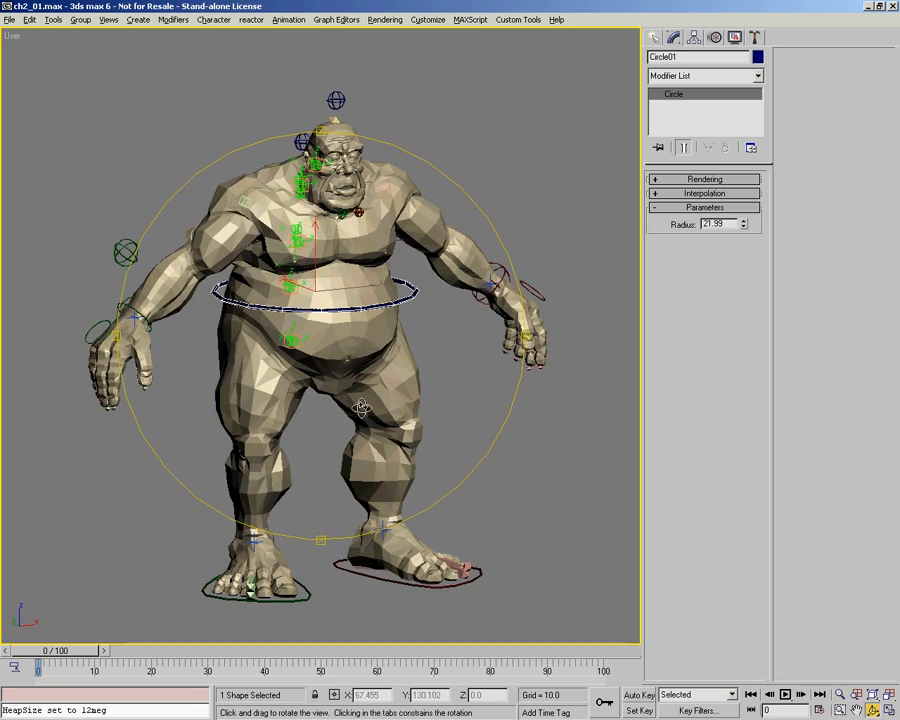
middle_click_drag(319, 288, 278, 328, "alt")
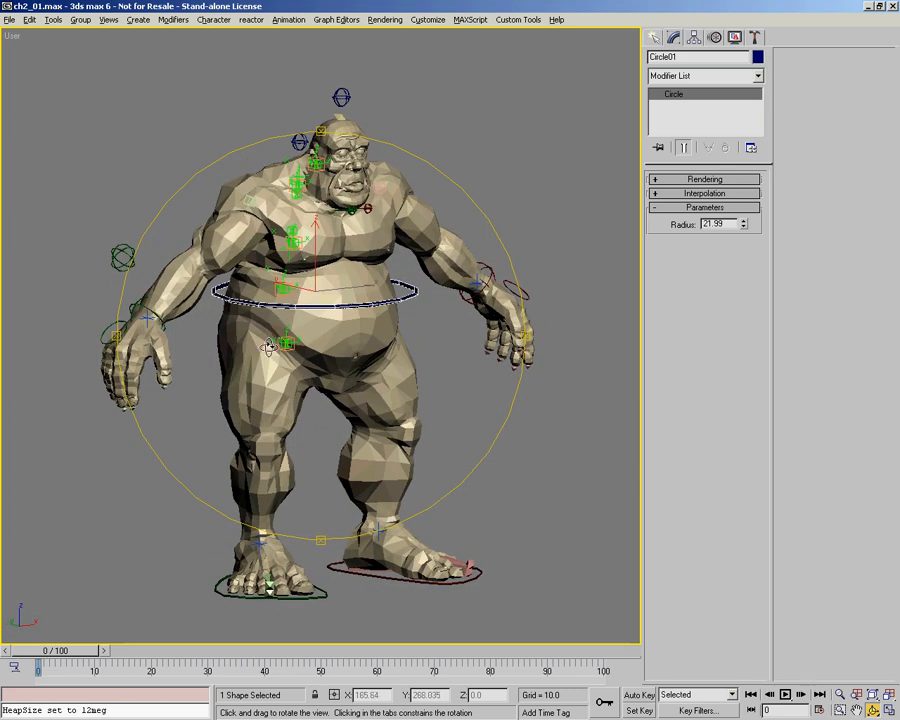
middle_click_drag(352, 333, 365, 355, "alt")
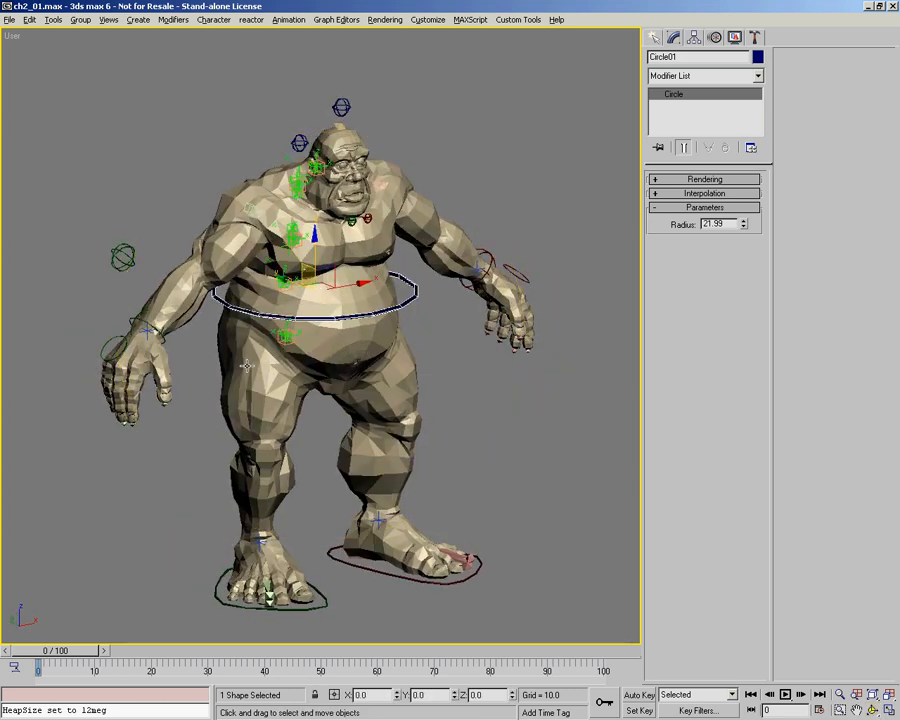
middle_click_drag(262, 356, 298, 331, "alt")
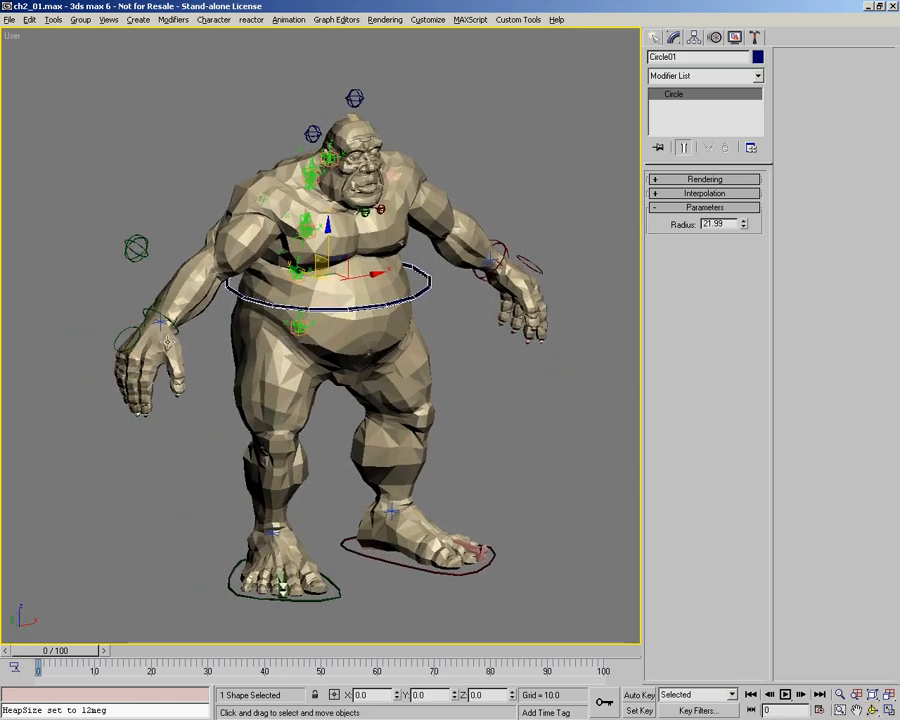
middle_click_drag(115, 327, 111, 301, "ctrl+alt")
mouse_move(356, 341)
middle_mouse_down()
mouse_move(365, 327)
mouse_move(345, 318)
mouse_move(354, 338)
mouse_move(358, 328)
middle_mouse_up()
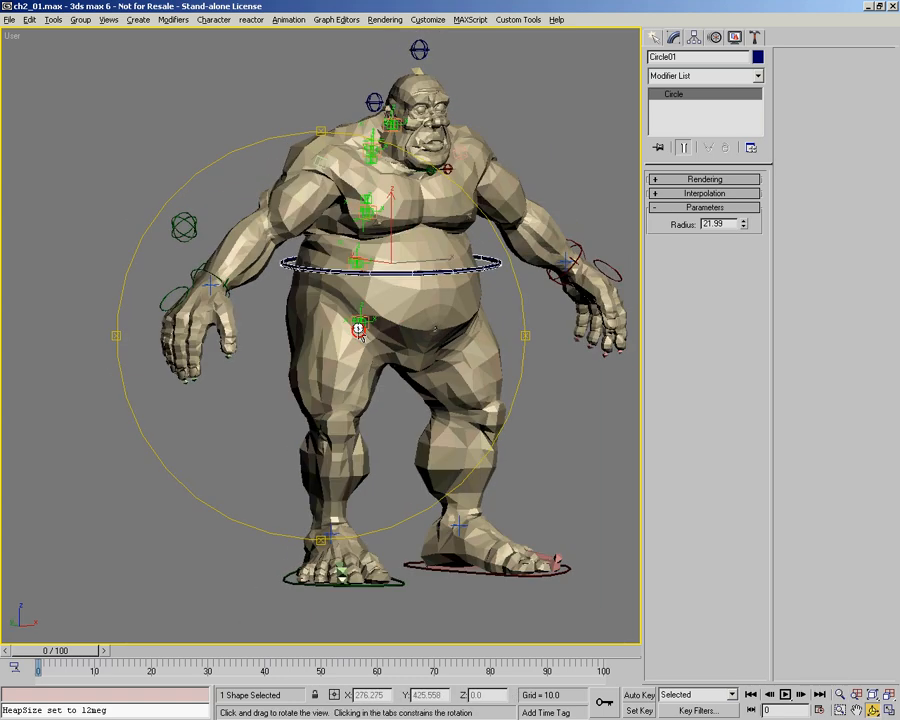
Turn on Auto Key, go to frame 10 and move the ogre's waist control ring forward.
key("n")
left_click_drag(91, 649, 113, 655)
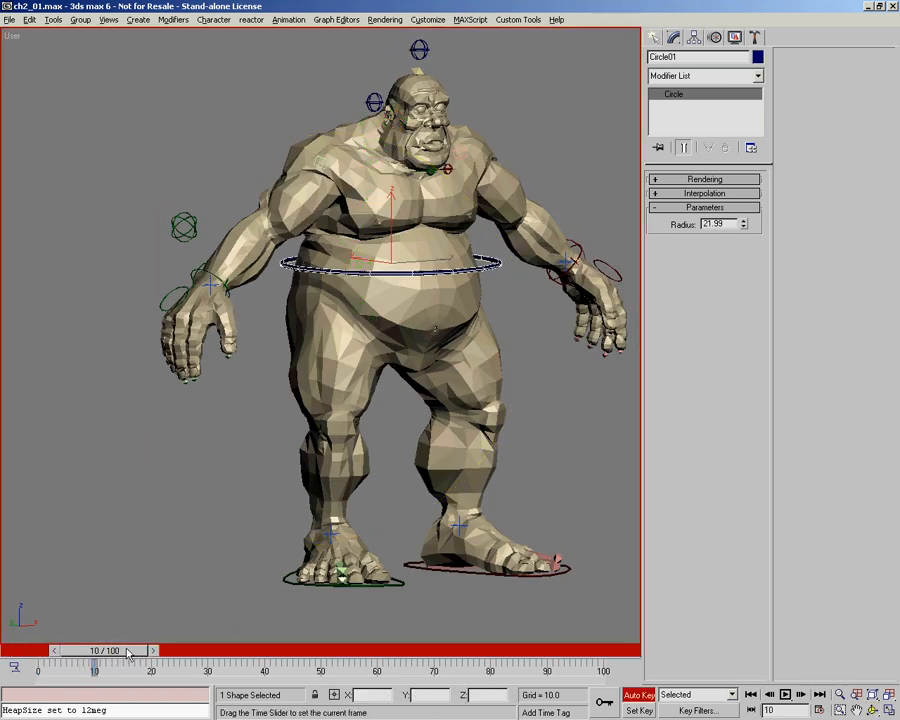
middle_click_drag(399, 362, 280, 283, "alt")
left_click(251, 272)
left_click_drag(268, 281, 307, 289)
Move the green right-foot control well ahead of the body at frame 10 to form a stride.
left_click(230, 522)
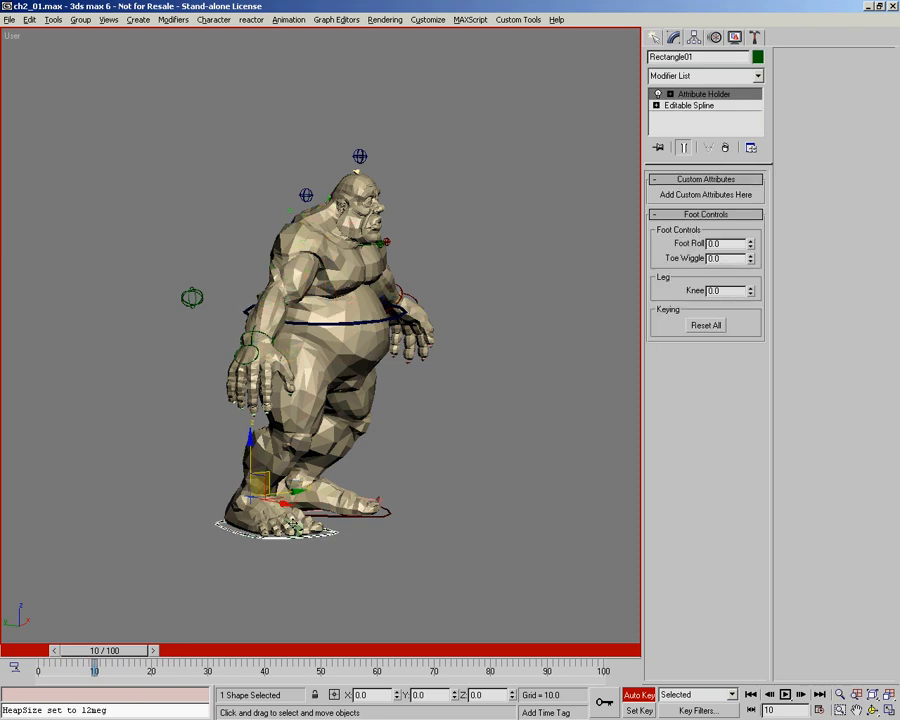
right_click(331, 516)
left_click(360, 578)
middle_click_drag(314, 476, 297, 448, "alt")
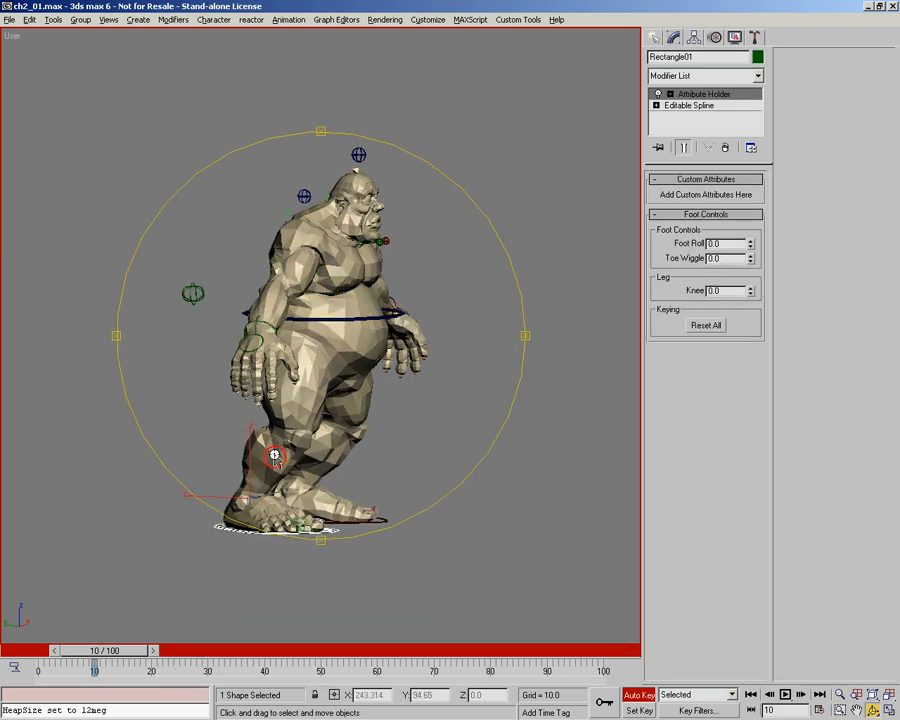
left_click_drag(231, 476, 379, 440)
middle_click_drag(391, 338, 208, 352, "alt")
middle_click_drag(208, 352, 285, 355)
middle_click_drag(400, 368, 368, 388, "alt")
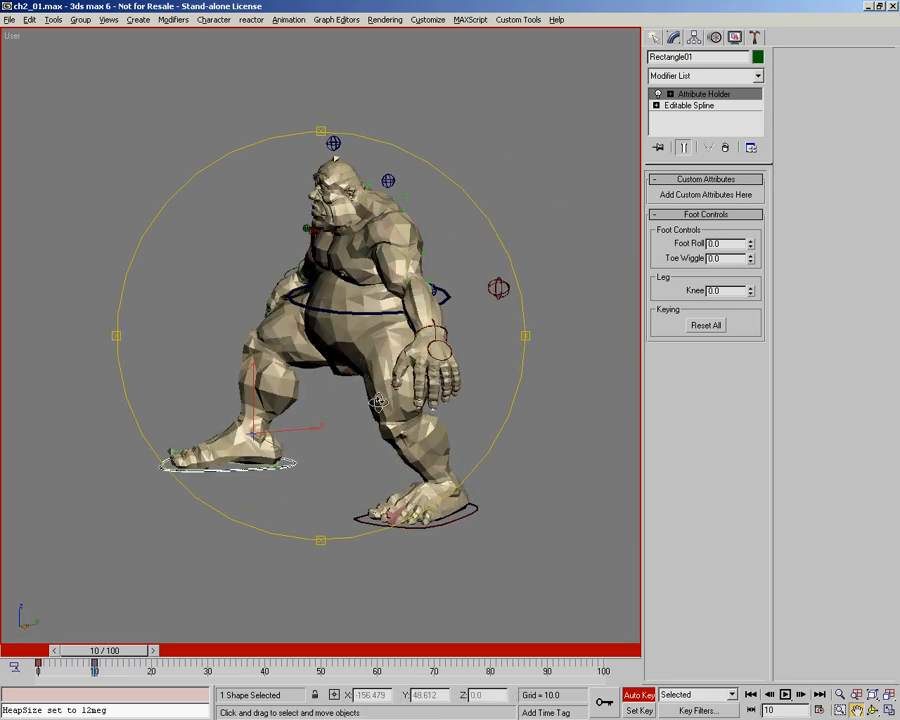
Move the red left-foot control back so the left leg trails behind the body.
left_click(462, 519)
left_click_drag(484, 475, 526, 474)
middle_click_drag(480, 362, 364, 372, "alt")
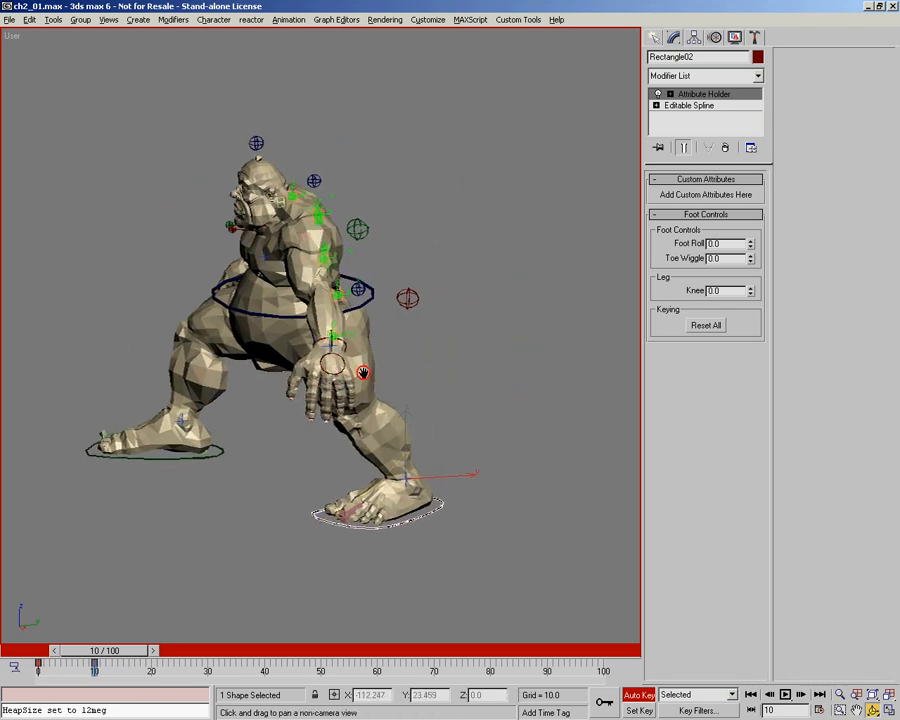
middle_click_drag(430, 388, 398, 377, "alt")
Set the left foot's Foot Roll to 22.8 and nudge its control farther back.
left_click_drag(752, 243, 706, 79)
right_click(449, 476)
mouse_move(448, 475)
left_mouse_down()
mouse_move(477, 476)
mouse_move(461, 475)
left_mouse_up()
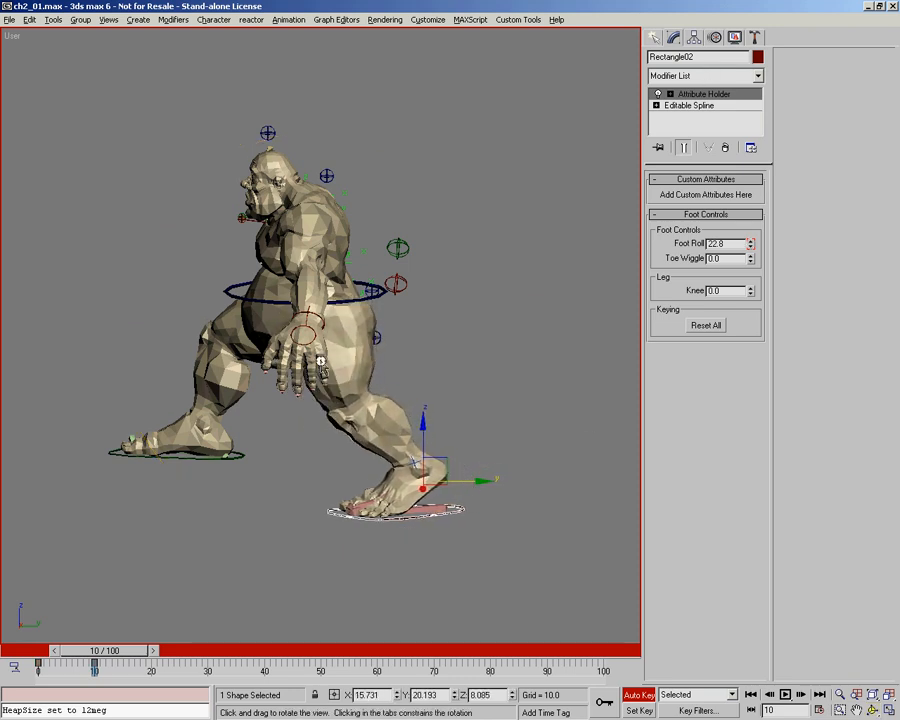
Set the reference coordinate system to Local and move the right wrist control CNT04 down beside the hip.
middle_click_drag(319, 361, 388, 382, "alt")
middle_click_drag(305, 392, 334, 327)
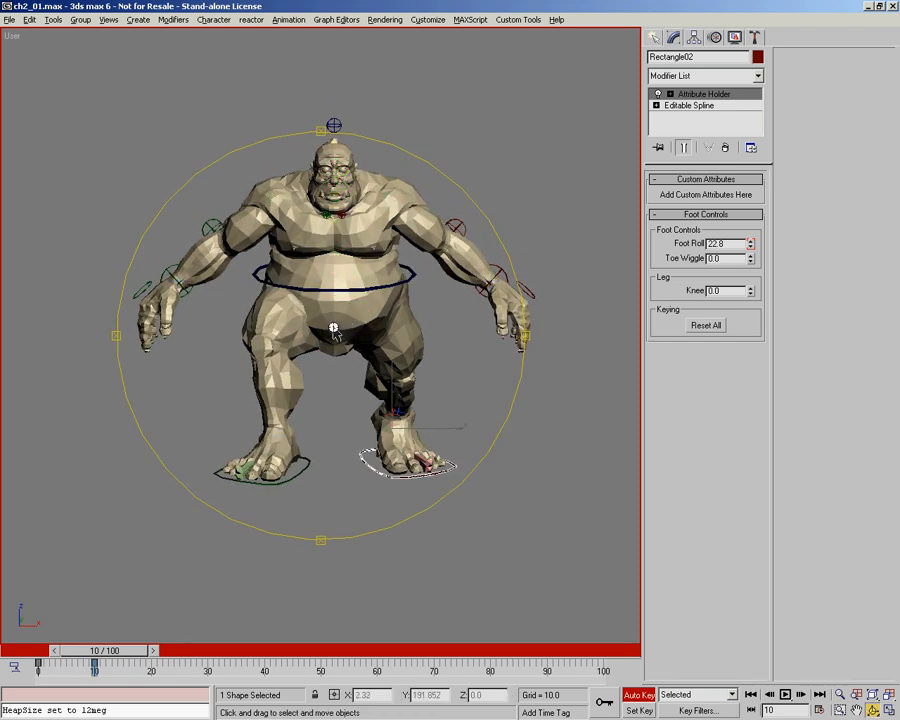
left_click(168, 270)
middle_click_drag(224, 306, 390, 332, "alt")
middle_click_drag(257, 342, 304, 370)
right_click(304, 370)
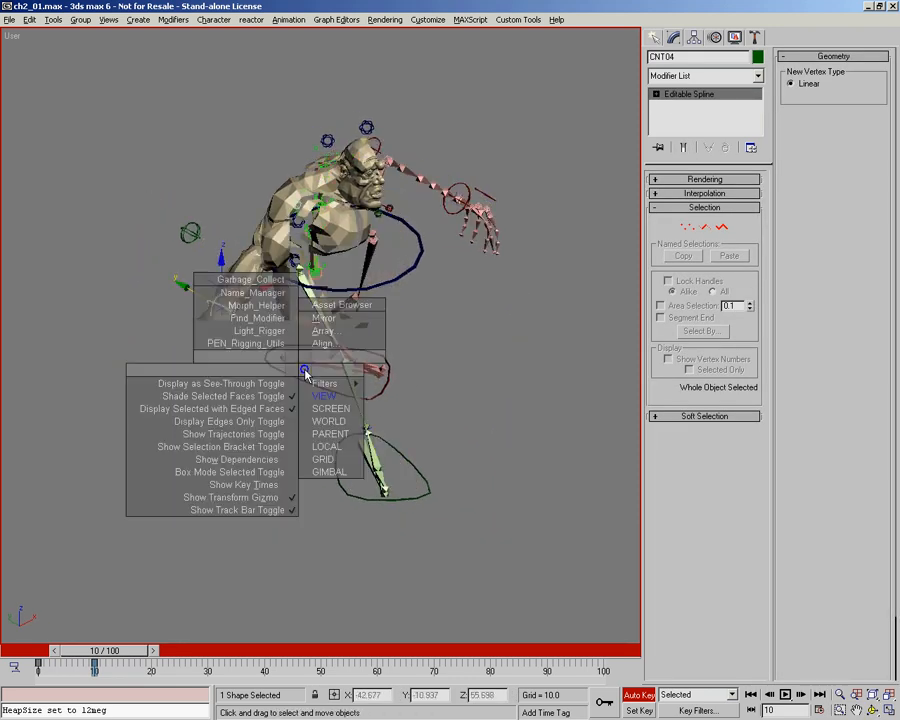
left_click(325, 446)
middle_click_drag(392, 350, 345, 330, "alt")
left_click_drag(304, 382, 303, 296)
middle_click_drag(346, 250, 262, 230, "alt")
left_click_drag(229, 268, 274, 308)
middle_click_drag(276, 312, 384, 298, "alt")
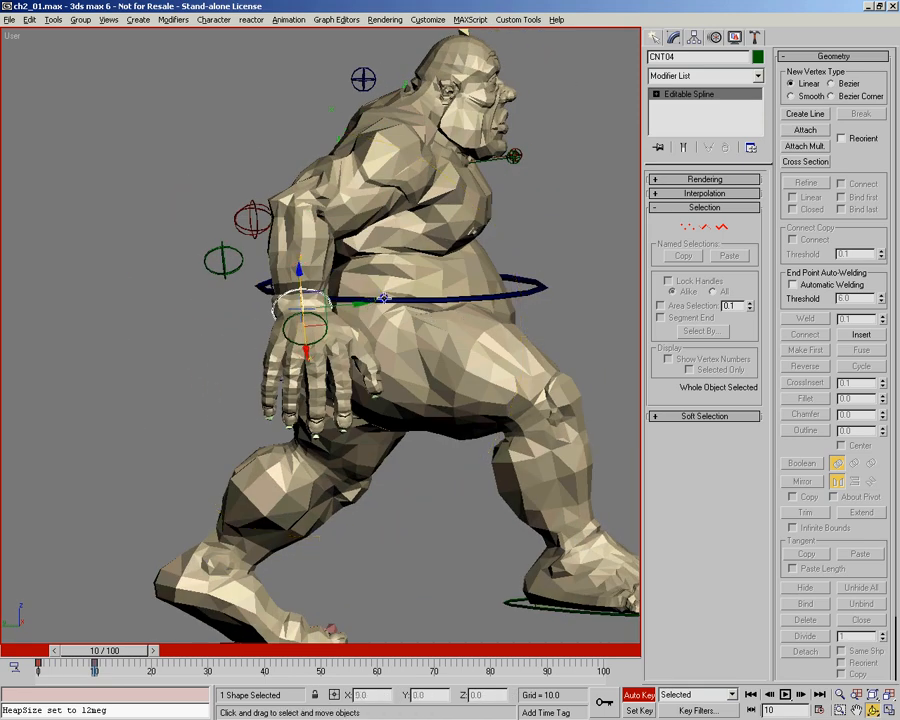
Rotate the right wrist control so the hand hangs naturally beside the thigh.
middle_click_drag(330, 316, 337, 341, "alt")
right_click(337, 341)
left_click(360, 366)
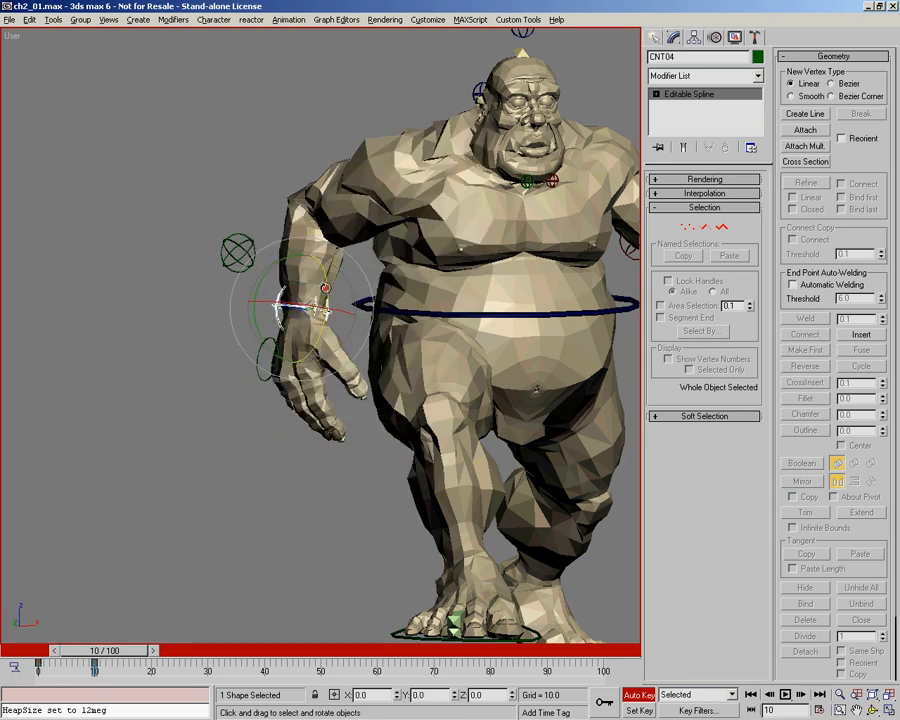
Move the left wrist control CNT08 forward so the left arm swings in front of the body.
middle_click_drag(287, 309, 431, 362, "ctrl+alt")
left_click(398, 291)
key("w")
left_click_drag(401, 301, 280, 286)
middle_click_drag(280, 286, 414, 345, "alt")
left_click_drag(399, 330, 381, 318)
middle_click_drag(381, 318, 440, 350, "alt")
Rotate the left wrist control to turn the raised left hand.
right_click(442, 350)
left_click(462, 380)
left_click_drag(375, 366, 290, 285)
Rotate the head control CNT06 above the ogre's head to turn the head at frame 10.
middle_click_drag(456, 334, 538, 298, "alt")
scroll(418, 304, "down", 6)
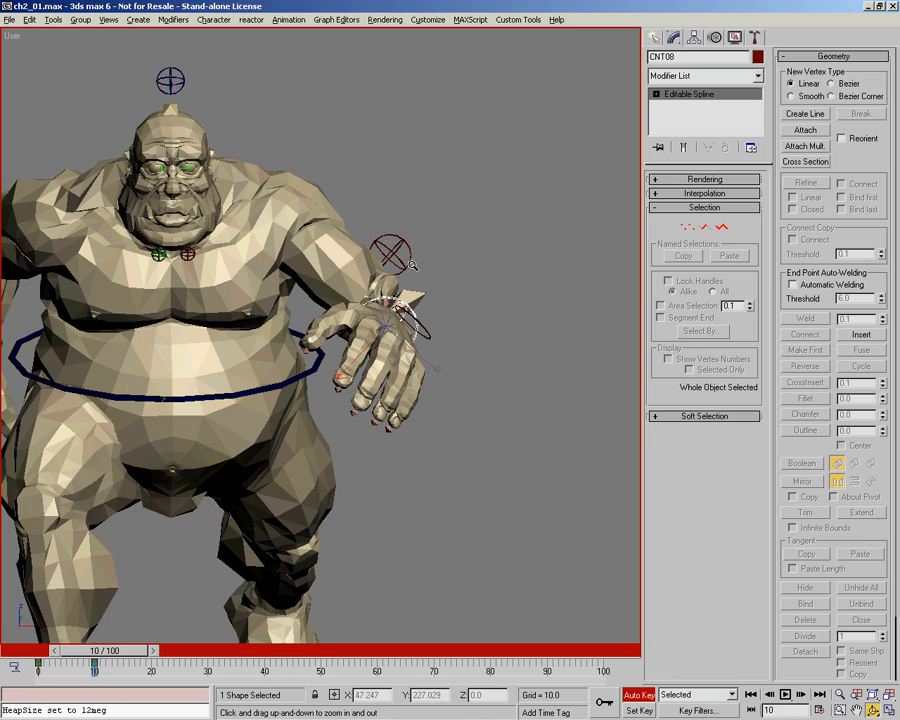
middle_click_drag(424, 311, 498, 297, "alt")
middle_click_drag(341, 353, 390, 312)
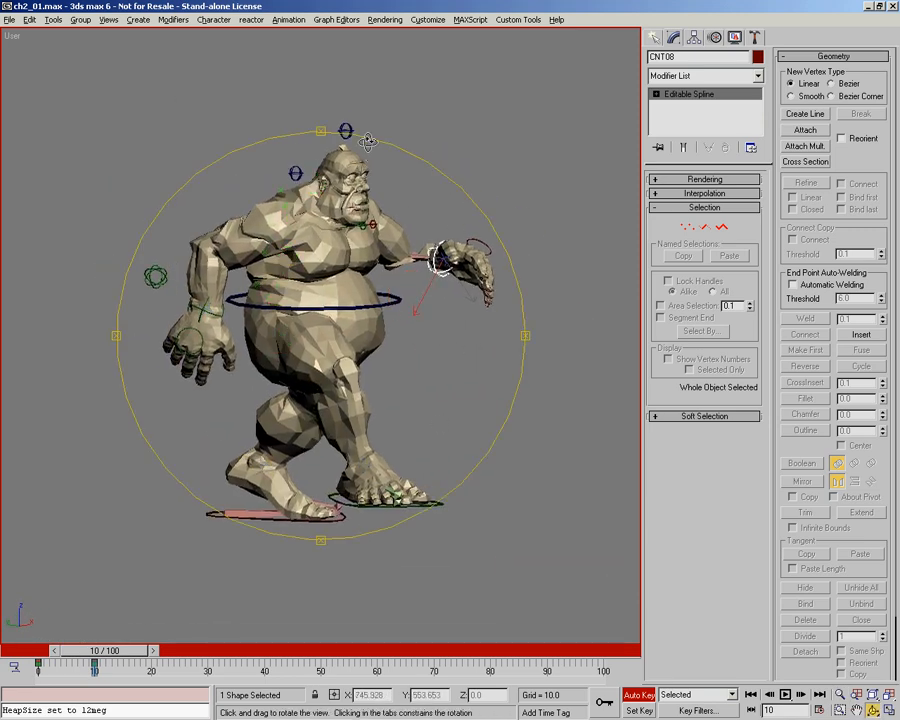
left_click(350, 132)
middle_click_drag(307, 105, 307, 54, "ctrl+alt")
right_click(413, 219)
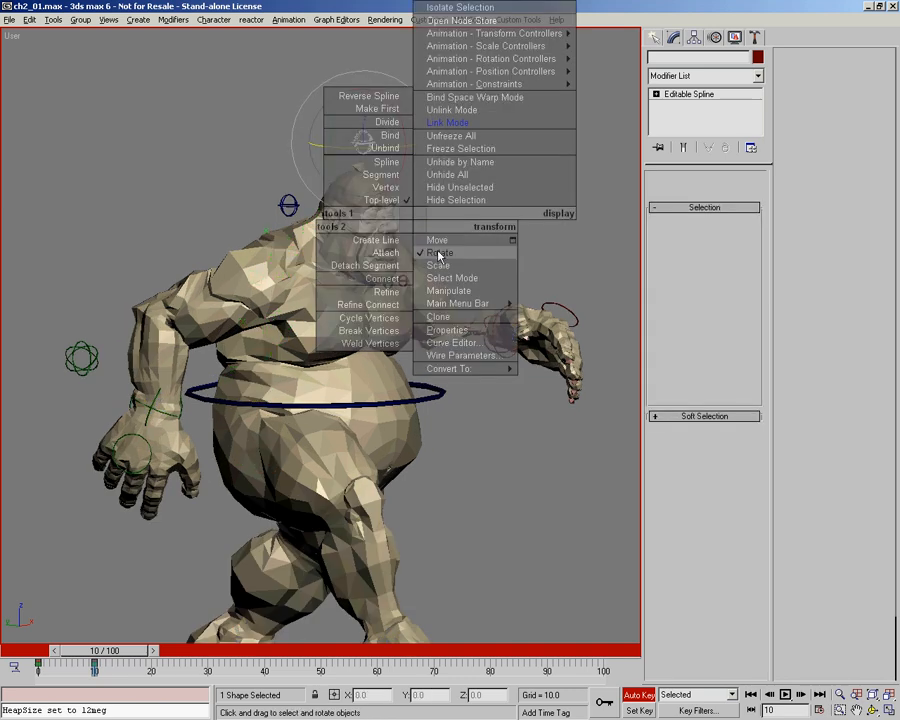
left_click(439, 254)
middle_click_drag(479, 371, 468, 327, "alt")
middle_click_drag(380, 300, 395, 251, "alt")
middle_click_drag(321, 168, 370, 135, "ctrl+alt")
mouse_move(380, 105)
left_mouse_down()
mouse_move(372, 95)
mouse_move(371, 105)
left_mouse_up()
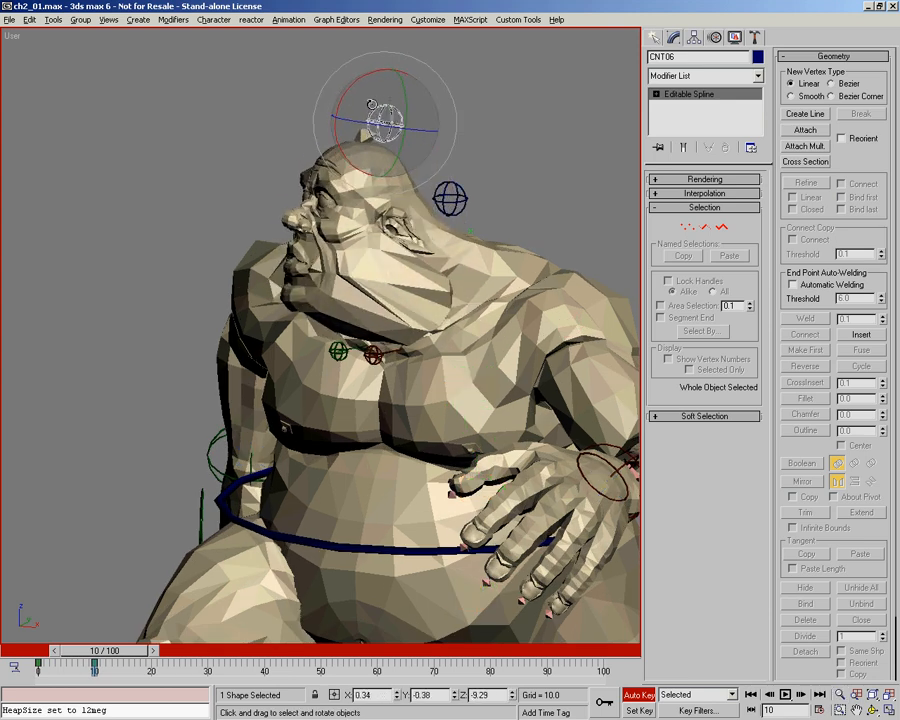
Switch the viewport to wireframe and select the middle bone of the left forearm, Ogre_Bone_Larm29.
middle_click_drag(448, 286, 499, 276, "alt")
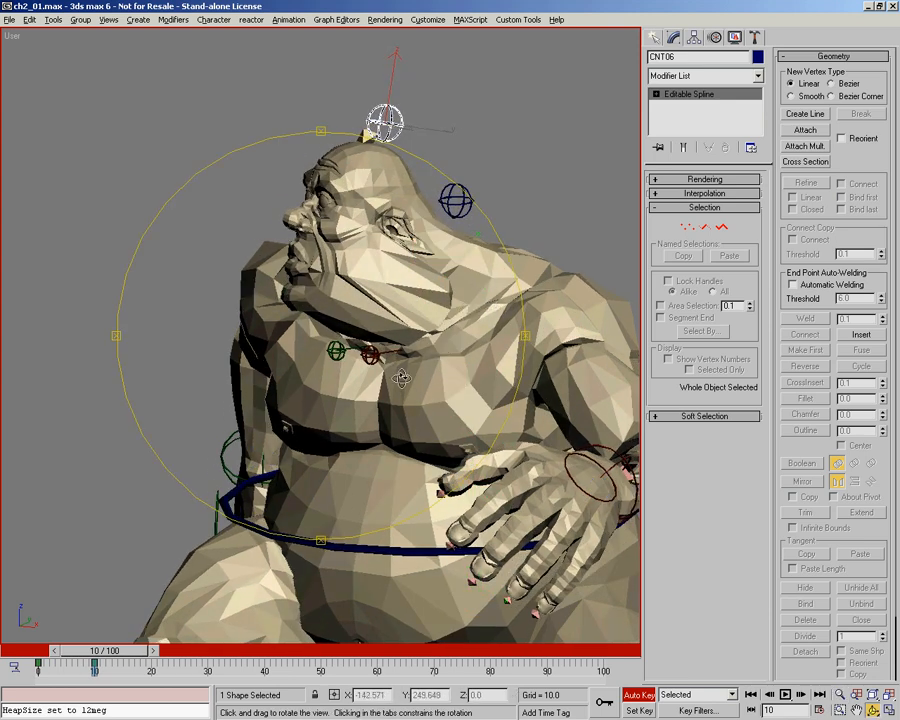
middle_click_drag(433, 328, 430, 338, "alt")
middle_click_drag(406, 295, 385, 263, "alt")
middle_click_drag(345, 228, 474, 376, "alt")
middle_click_drag(341, 387, 427, 148, "alt")
key("F3")
middle_click_drag(406, 228, 363, 224, "ctrl+alt")
left_click(409, 241)
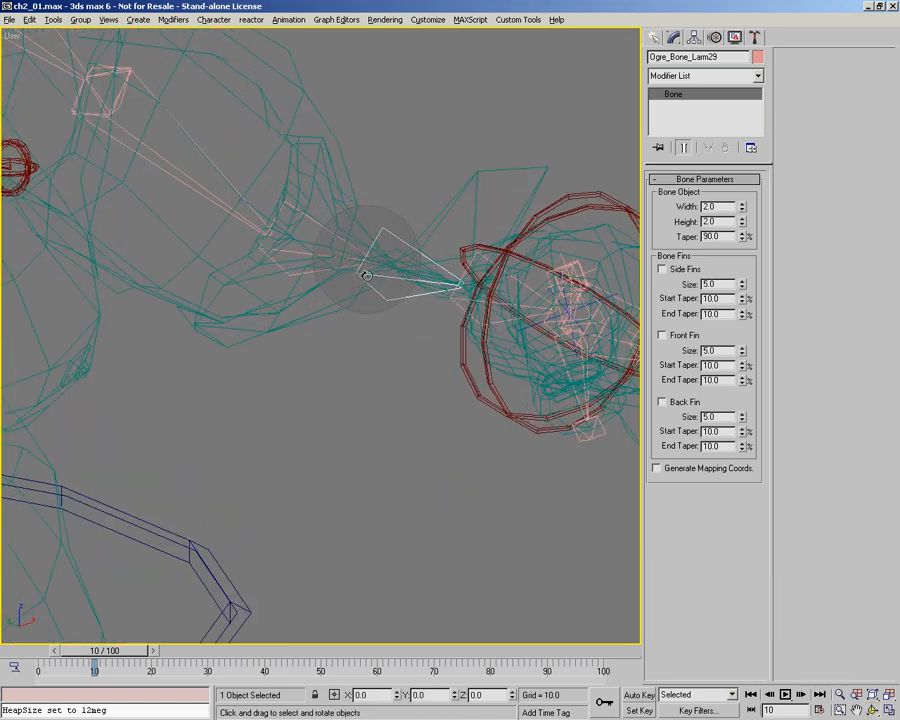
mouse_move(436, 279)
middle_mouse_down("alt")
mouse_move(443, 276)
mouse_move(434, 283)
middle_mouse_up("alt")
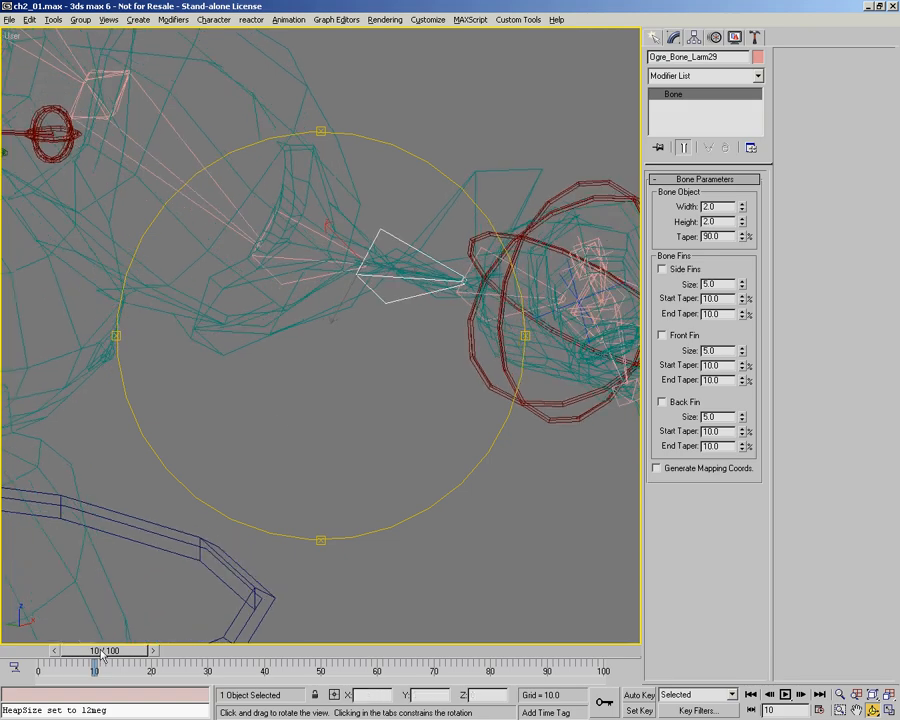
Return to frame 0 and set the left forearm bone's reference coordinate system to Local.
left_click_drag(47, 652, 28, 655)
mouse_move(279, 348)
middle_mouse_down("alt")
mouse_move(219, 364)
mouse_move(285, 366)
middle_mouse_up("alt")
middle_click_drag(181, 227, 311, 267)
middle_click_drag(311, 267, 335, 296, "alt")
middle_click_drag(415, 248, 369, 350, "alt")
right_click(410, 348)
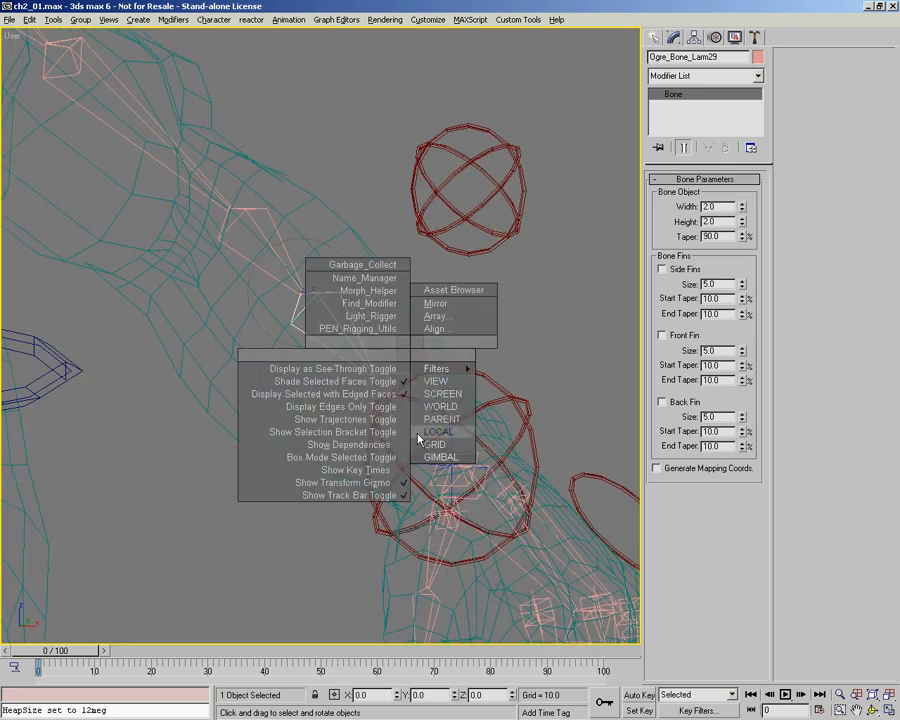
left_click(419, 434)
Select all three left forearm bones and check their move, rotate and scale locks in Link Info.
left_click(269, 218, "ctrl")
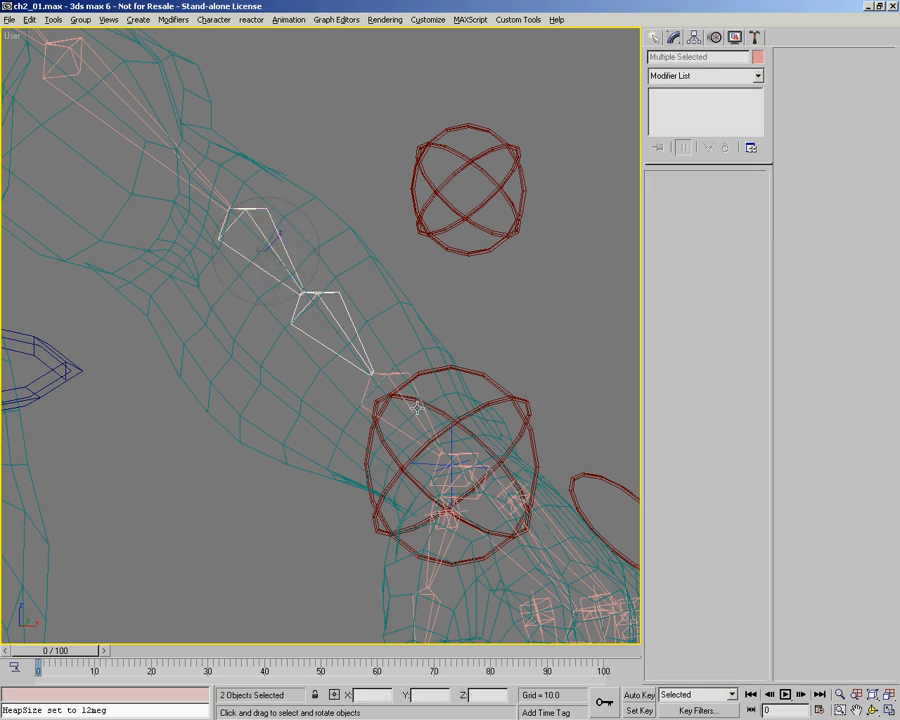
left_click(694, 38)
left_click(740, 76)
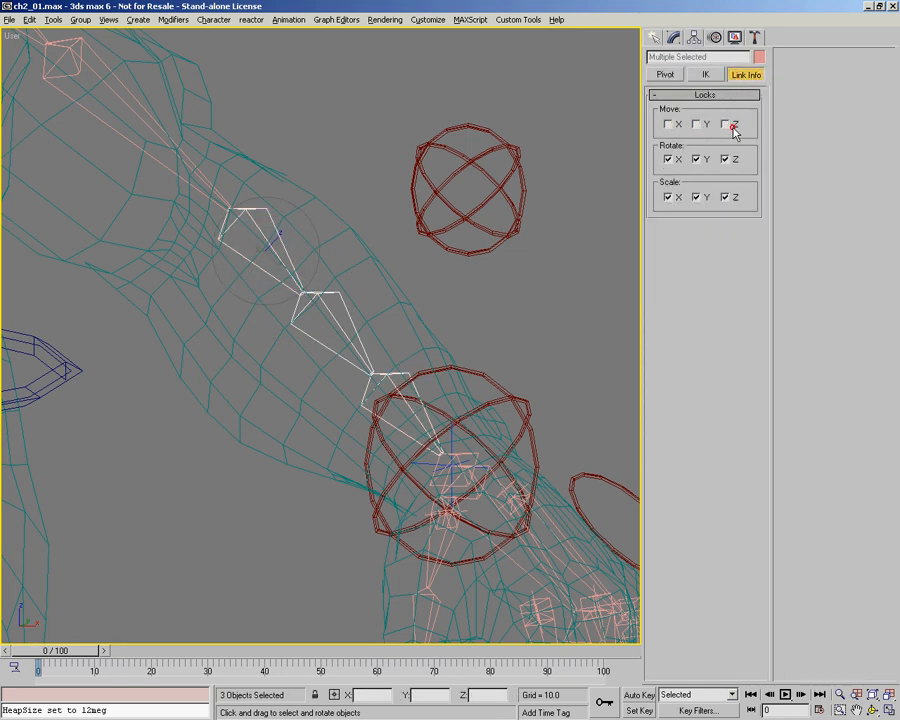
Select the forearm bone nearest the elbow, Ogre_Bone_Larm02, and compare its shape with Edit Mesh disabled and enabled.
left_click(352, 175)
left_click(280, 225)
right_click(315, 257)
left_click(342, 277)
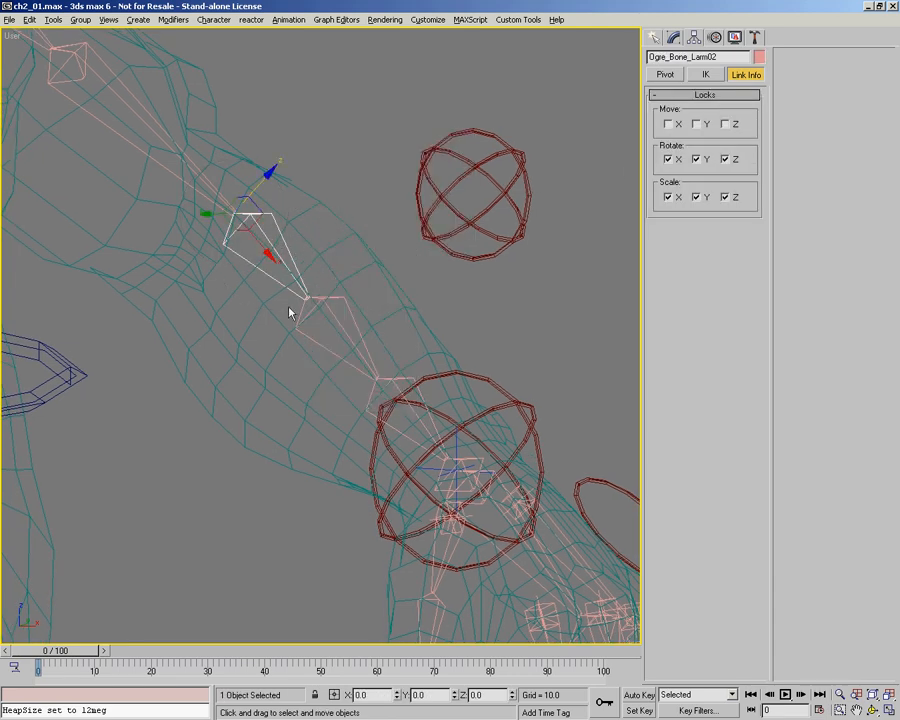
middle_click_drag(327, 323, 314, 293, "alt")
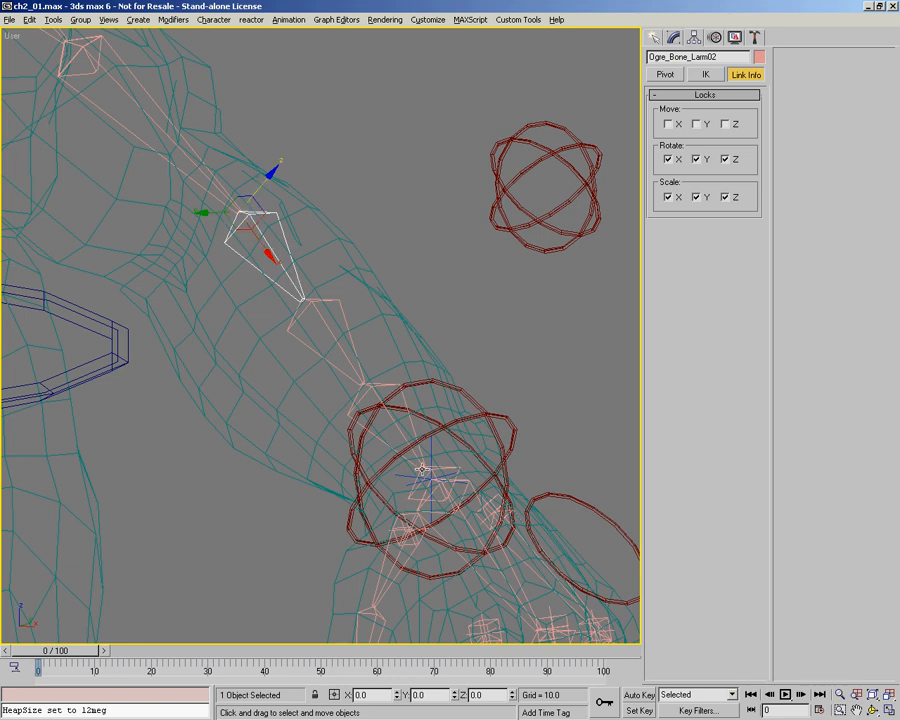
left_click(672, 36)
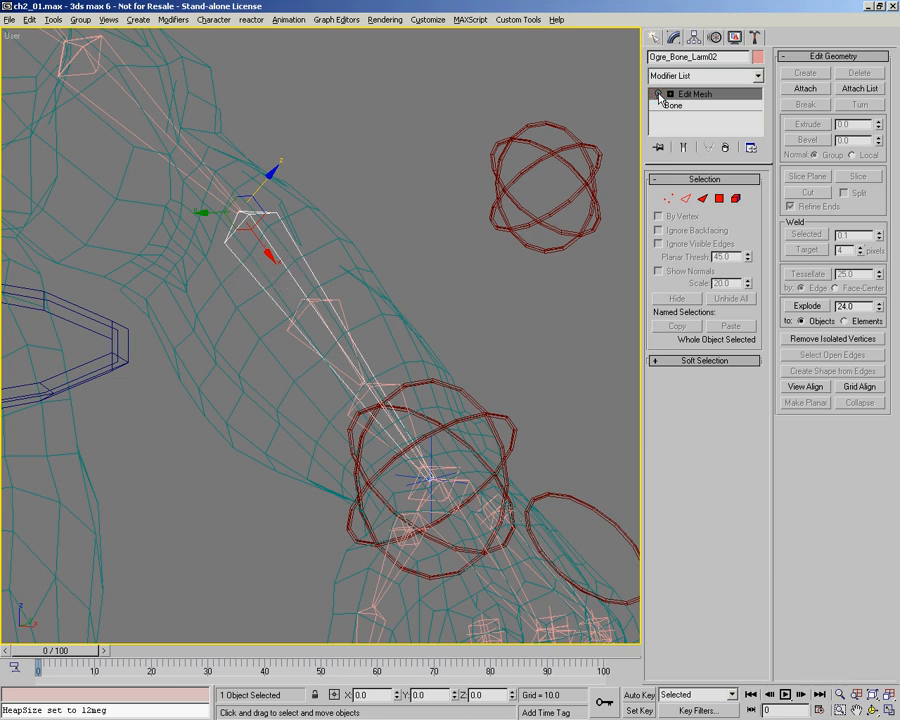
middle_click_drag(355, 243, 268, 160, "alt")
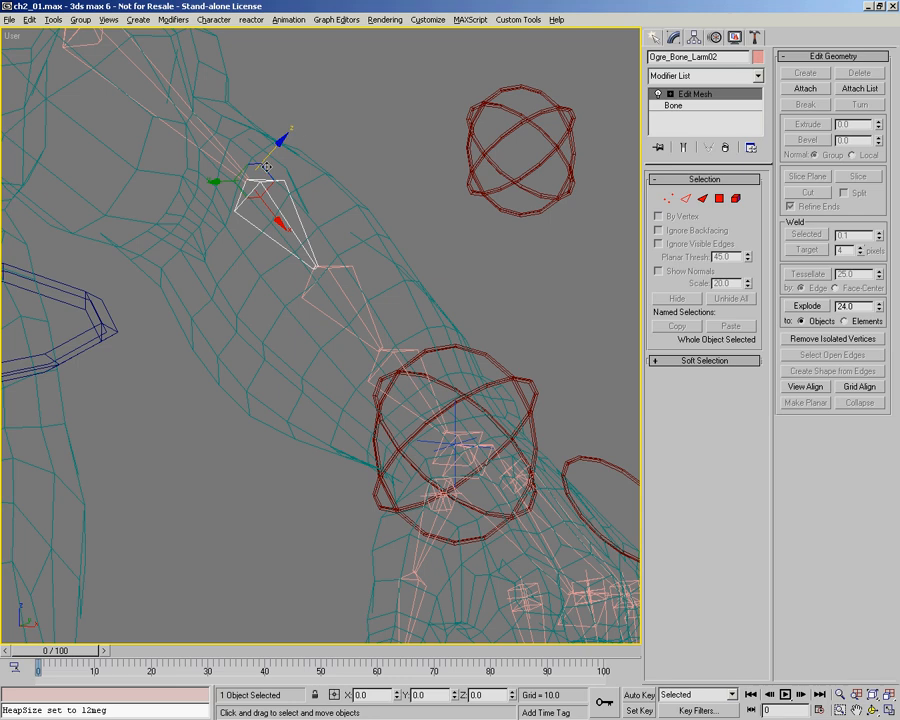
middle_click_drag(244, 185, 310, 344, "alt")
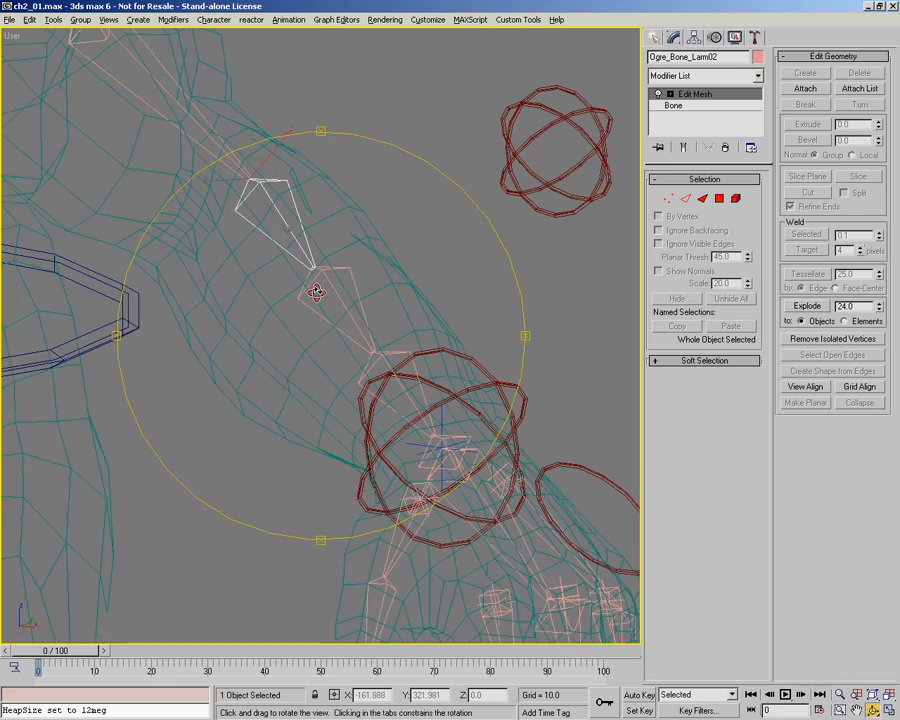
Examine the forearm bone nearest the wrist, Ogre_Bone_Larm27, in relation to the bone at the elbow.
left_click(396, 345)
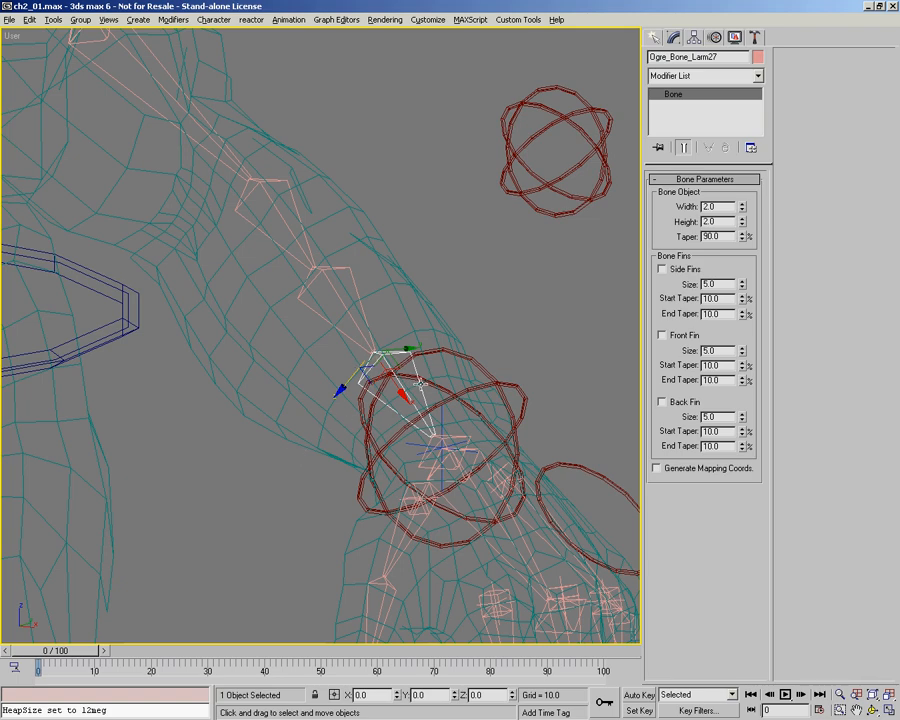
middle_click_drag(294, 291, 296, 283)
scroll(307, 336, "down", 2)
middle_click_drag(307, 336, 395, 305)
scroll(504, 314, "up", 3)
mouse_move(367, 342)
middle_mouse_down()
mouse_move(387, 339)
mouse_move(364, 327)
mouse_move(355, 339)
middle_mouse_up()
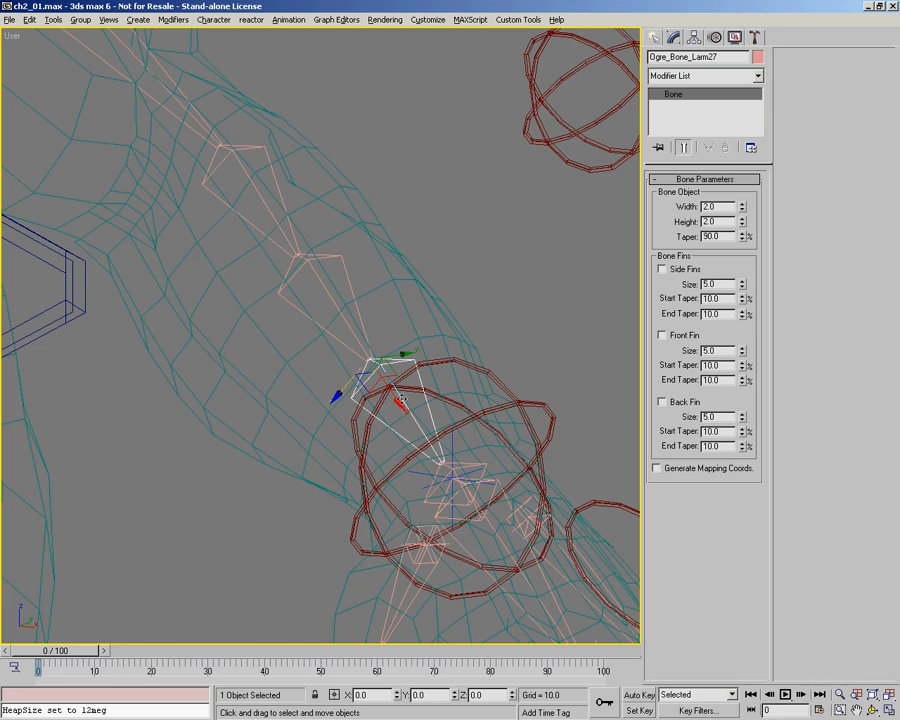
left_click(284, 196)
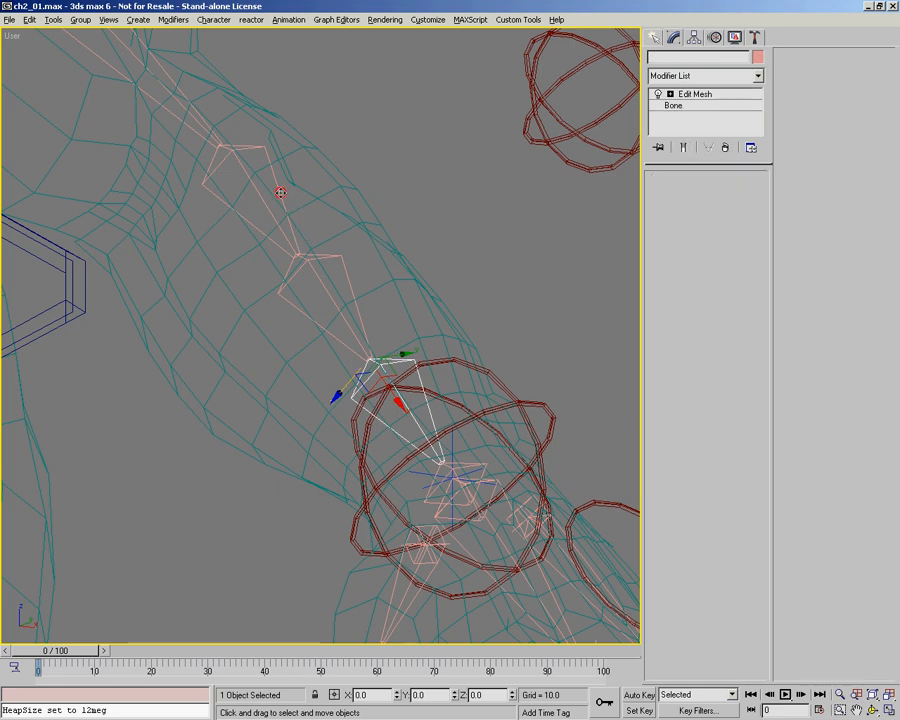
left_click(408, 363)
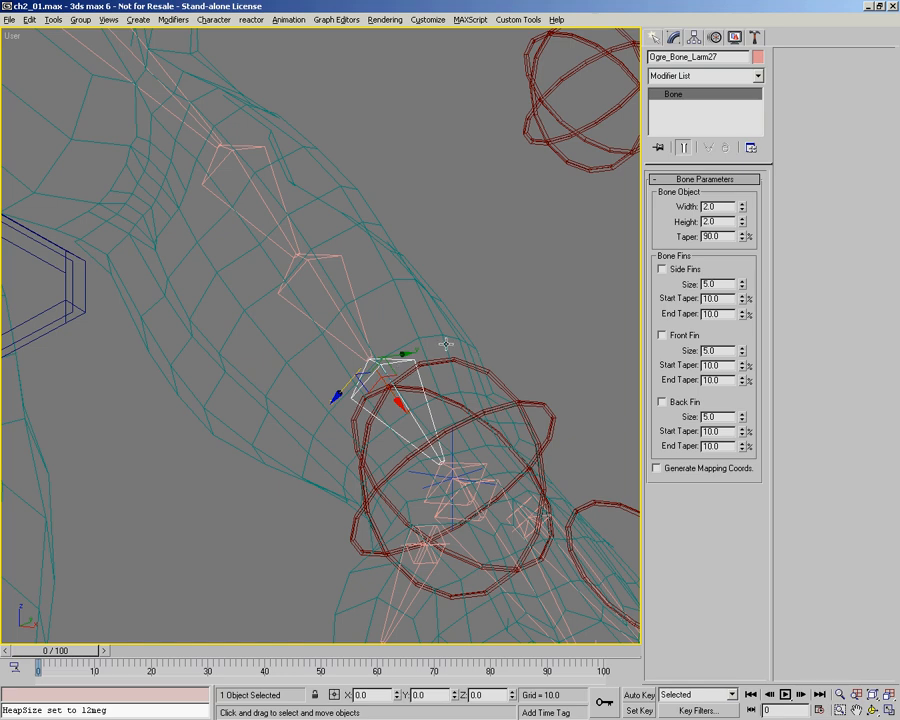
Examine the rotation controllers and LookAt constraint of the forearm bone nearest the wrist, Ogre_Bone_Larm27.
left_click(255, 147)
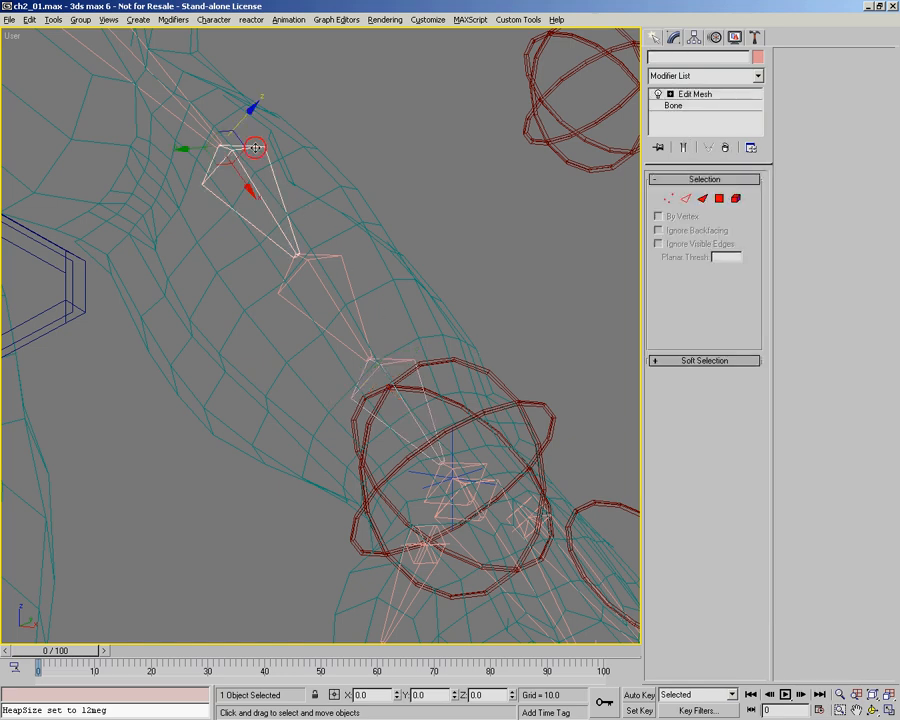
left_click(344, 260)
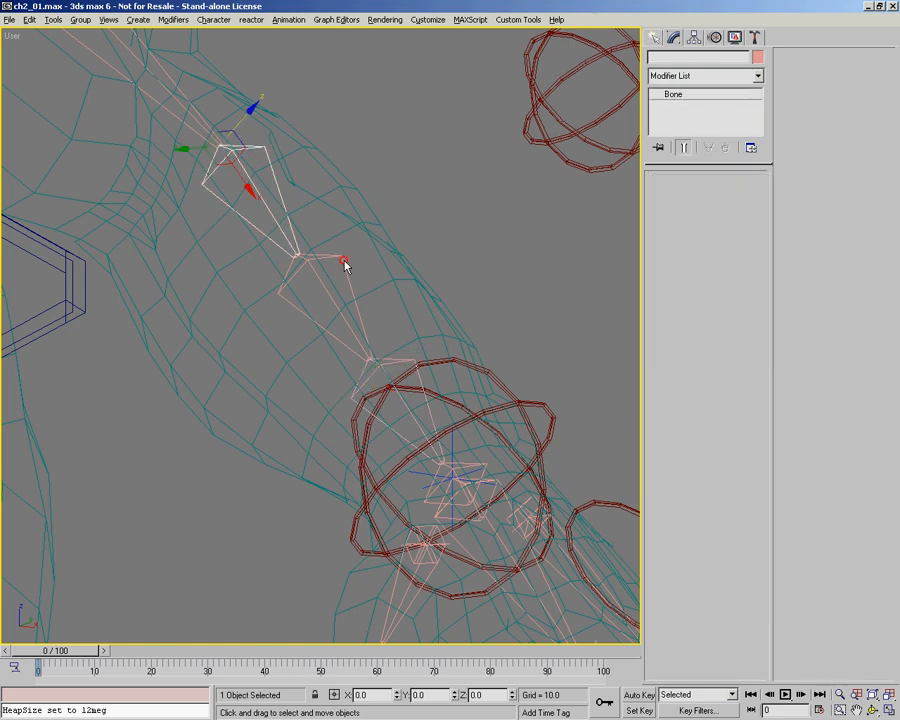
left_click(715, 37)
left_click(705, 232)
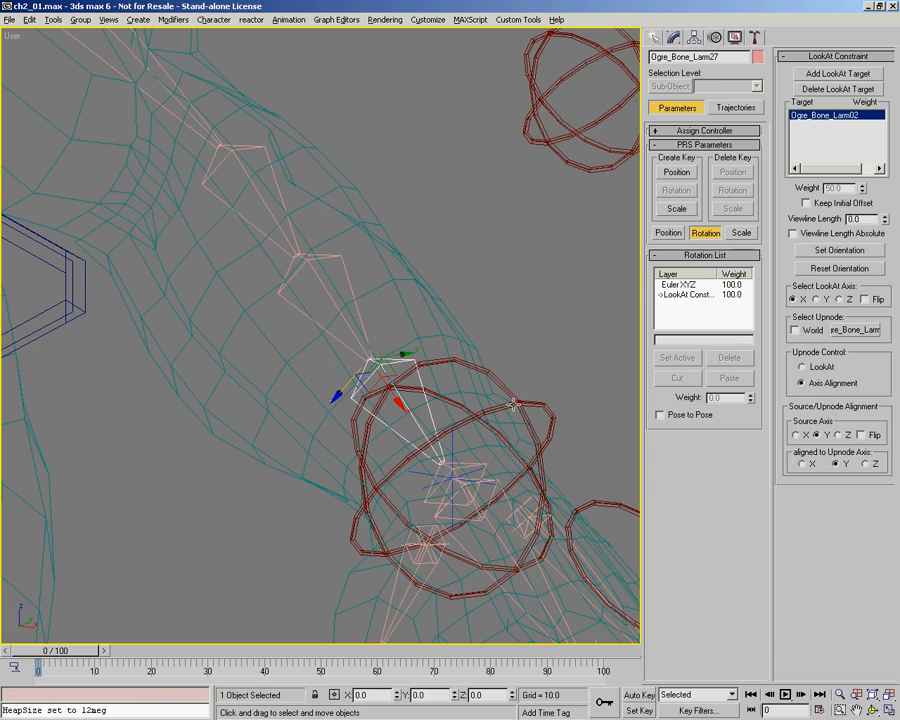
Try X and Z as the source axis of Ogre_Bone_Larm27's LookAt constraint, ending back on Y.
left_click(796, 435)
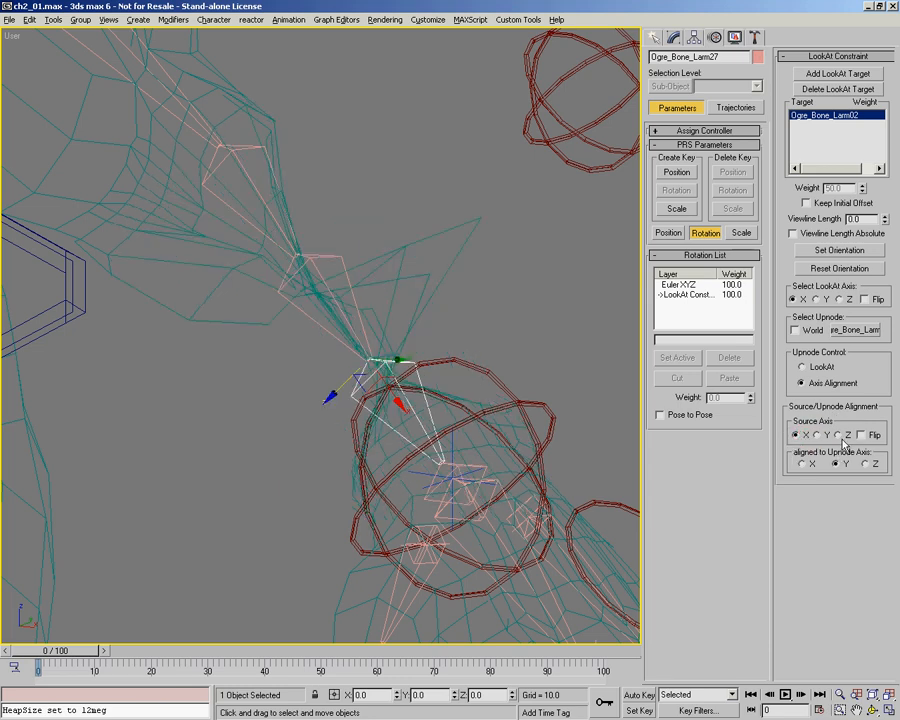
left_click(841, 440)
left_click(796, 435)
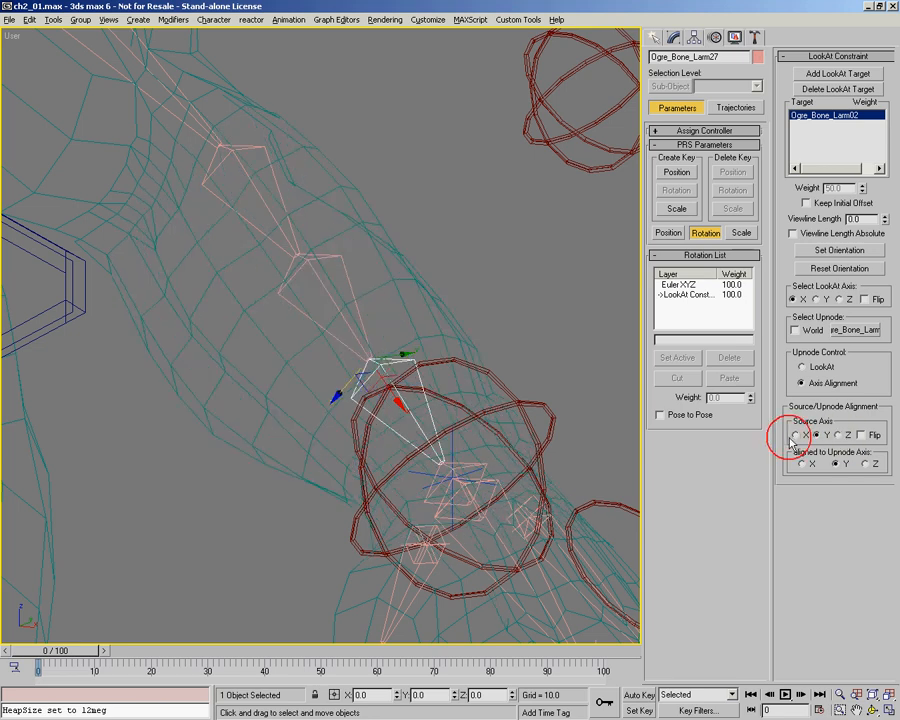
left_click(817, 436)
Flip the source axis of Ogre_Bone_Larm27's LookAt constraint and compare the axes of Ogre_Bone_Larm02 and the middle forearm bone, Ogre_Bone_Larm29.
left_click(861, 436)
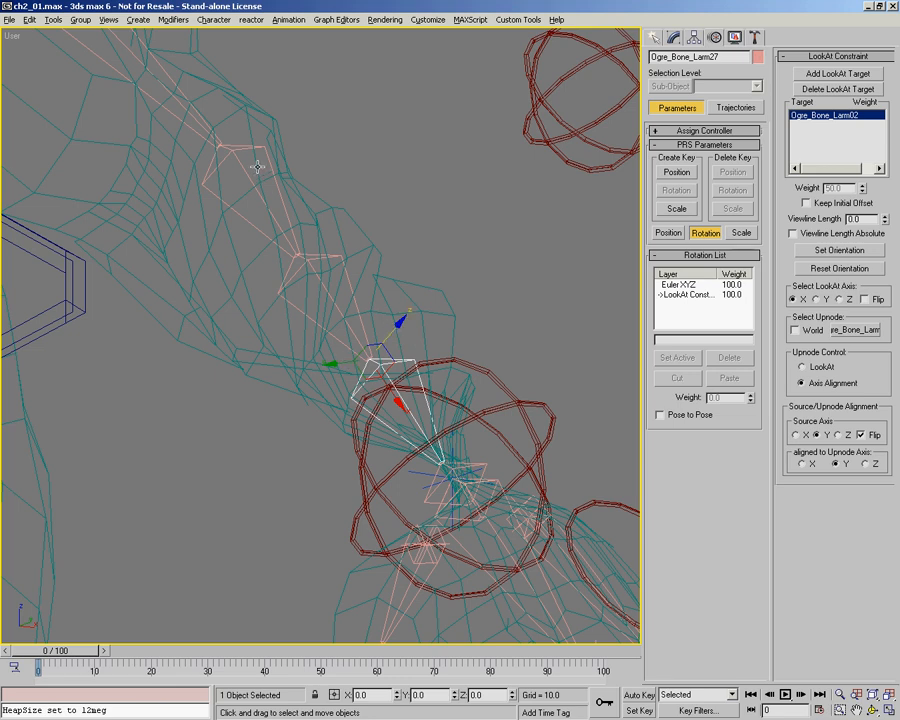
left_click(213, 140)
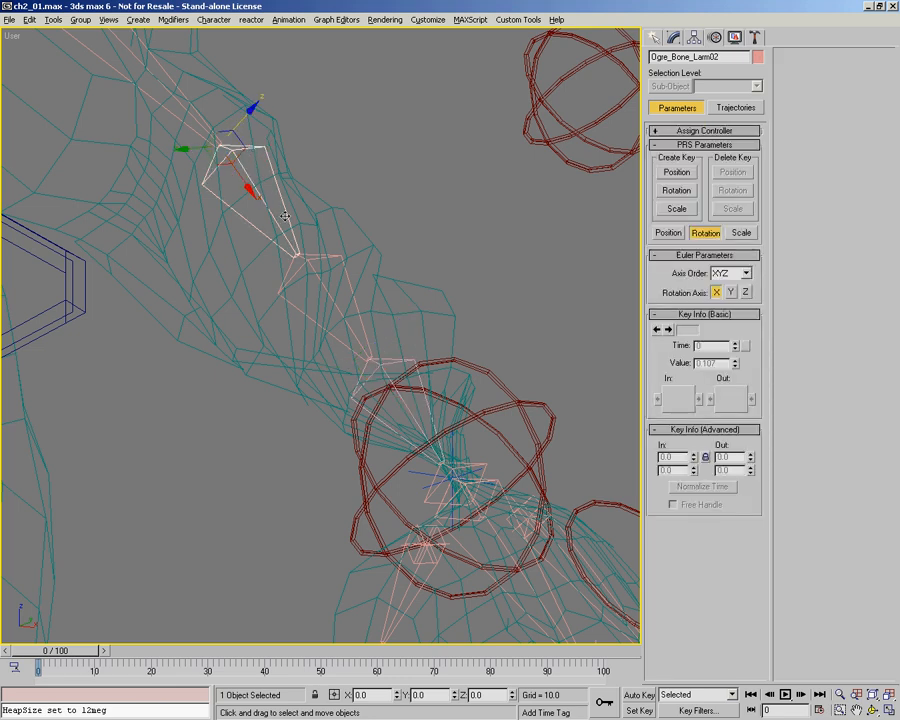
left_click(305, 253)
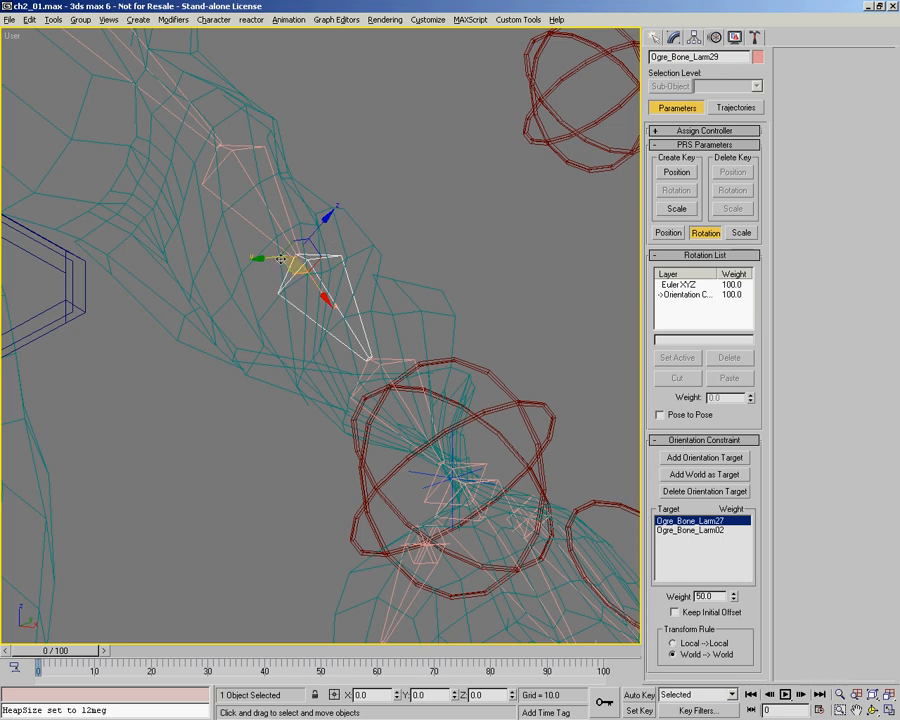
Select the ogre body mesh and examine how its left forearm deforms with the flipped wrist-side bone.
left_click(367, 327)
middle_click_drag(361, 310, 492, 241)
scroll(360, 245, "down", 3)
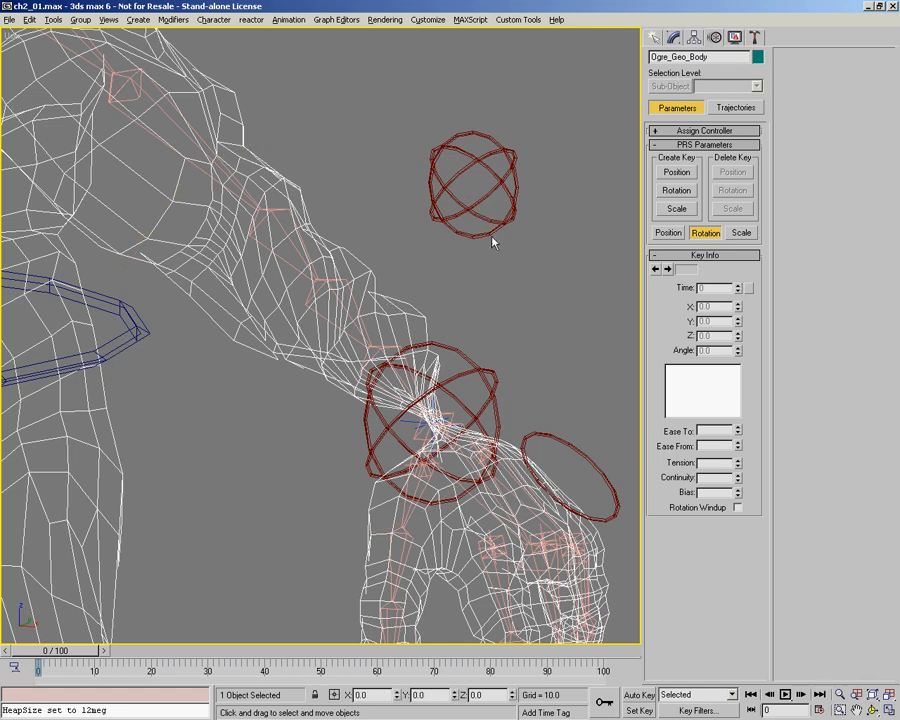
middle_click_drag(331, 287, 388, 295)
scroll(388, 294, "down", 3)
middle_click_drag(329, 281, 326, 297, "alt")
scroll(428, 307, "up", 3)
middle_click_drag(381, 284, 322, 290)
middle_click_drag(379, 331, 394, 340, "alt")
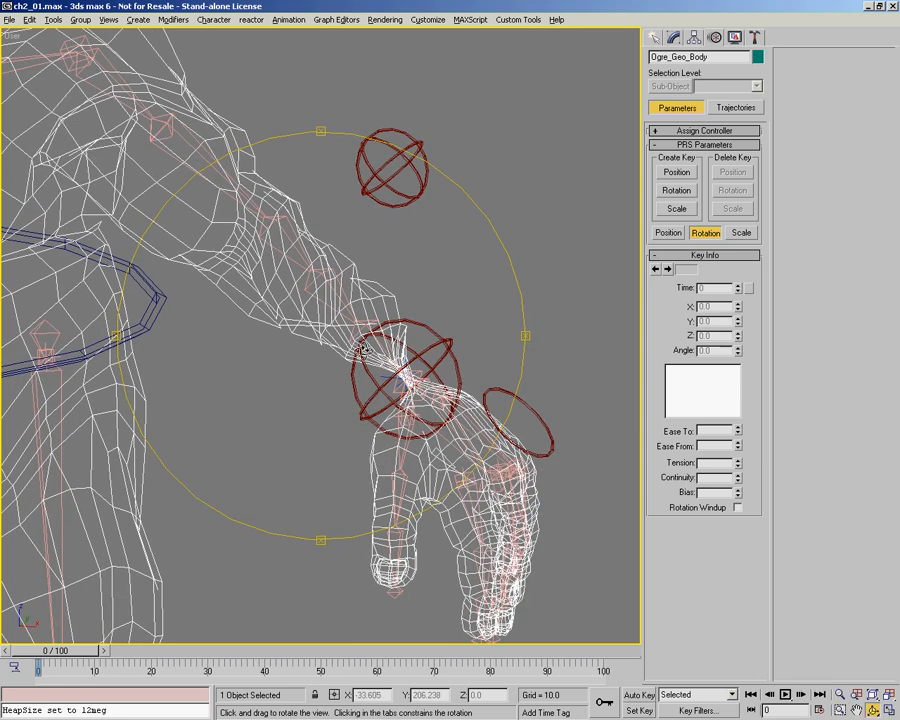
scroll(393, 343, "up", 2)
Compare the body with its Skin modifier disabled and enabled, and turn off Always Deform in the advanced parameters.
left_click(673, 37)
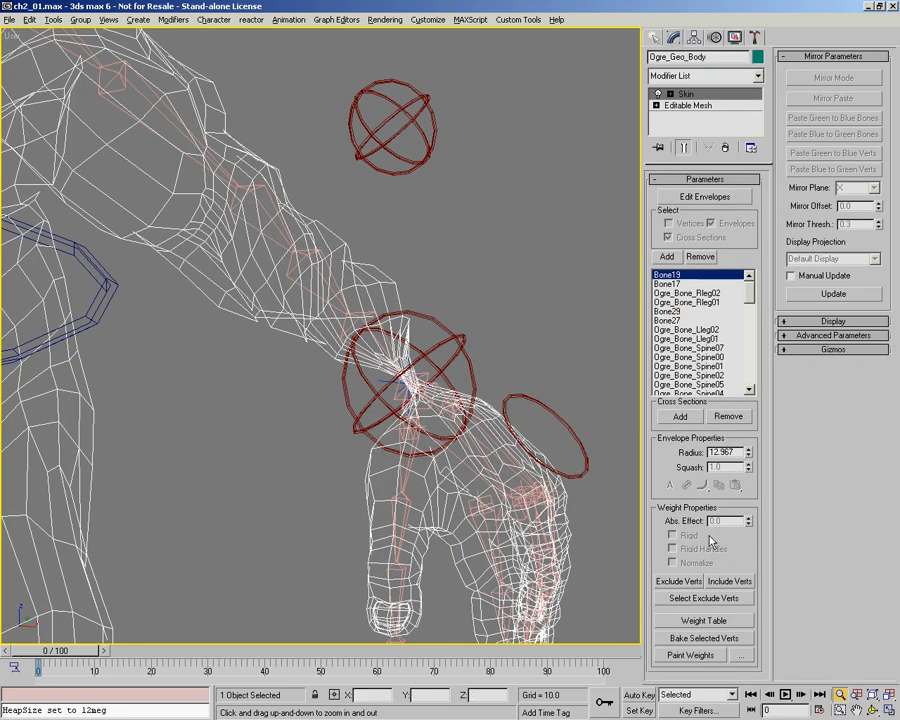
left_click(810, 335)
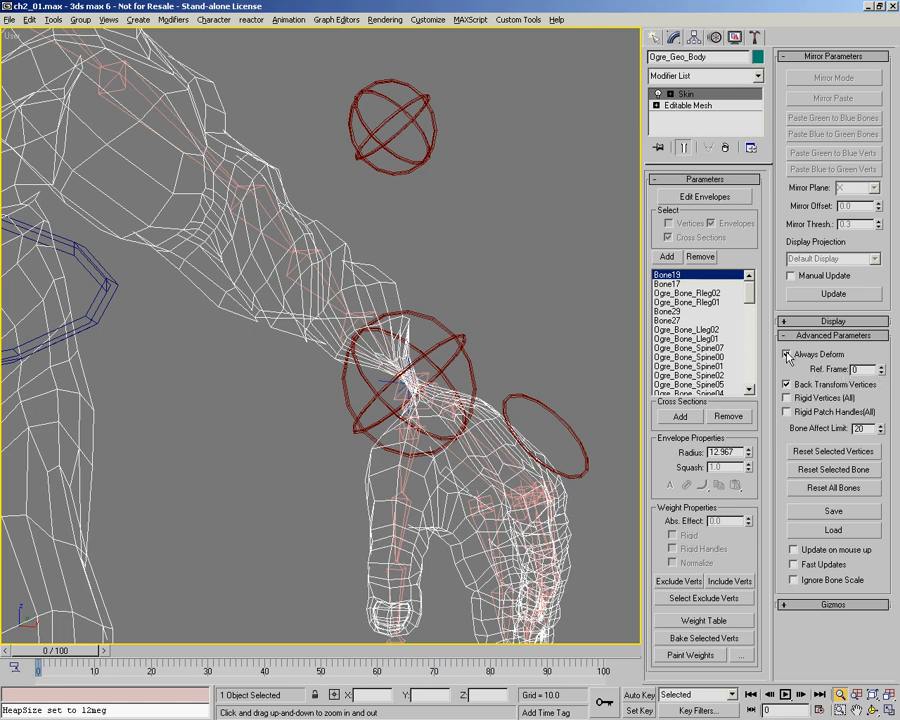
left_click(658, 95)
left_click(658, 95)
left_click(658, 95)
left_click(659, 95)
left_click(659, 95)
left_click(659, 95)
left_click(787, 354)
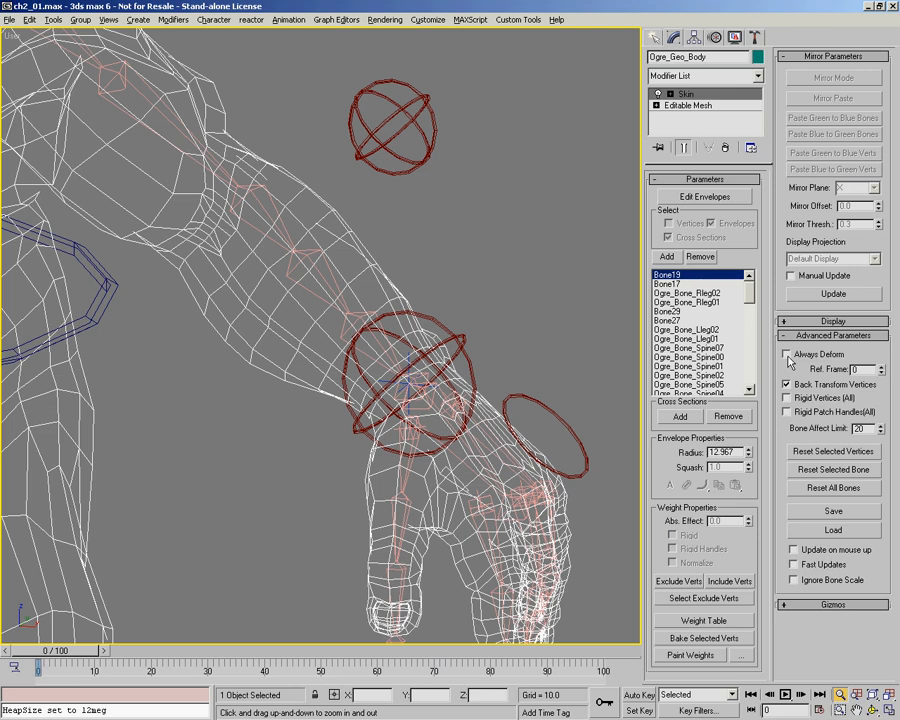
Try moving the waist control circle at frame 0 to test the body's deformation.
middle_click_drag(329, 304, 417, 232)
scroll(417, 232, "down", 2)
scroll(392, 246, "down", 4)
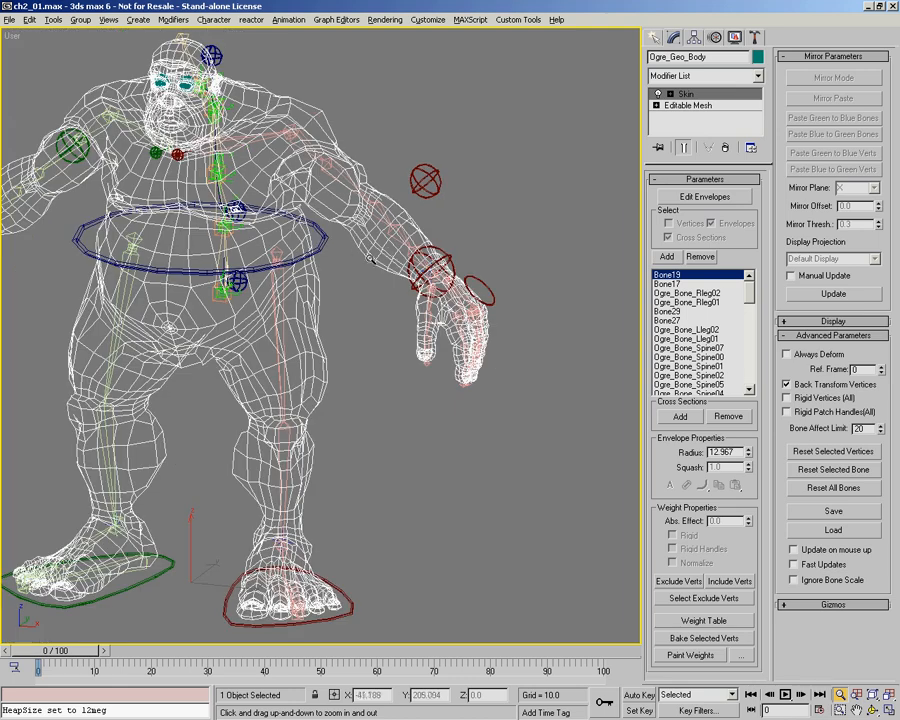
middle_click_drag(287, 275, 333, 262)
key("w")
left_click(320, 254)
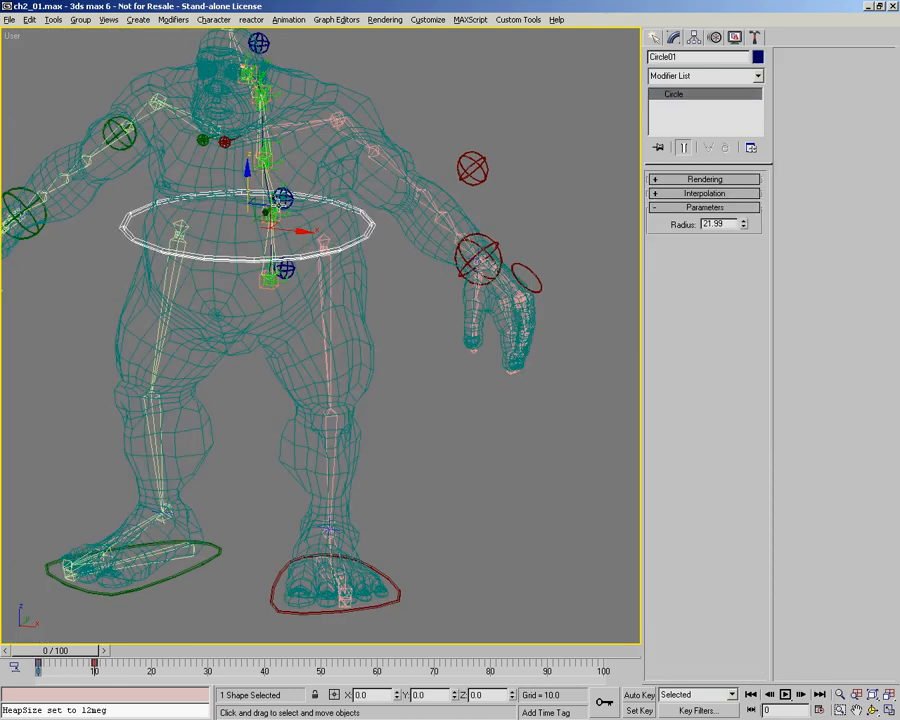
left_click_drag(268, 212, 196, 511)
Scrub toward frame 10, try moving the waist control circle, undo the move and return to frame 0.
middle_click_drag(395, 252, 445, 238)
left_click_drag(88, 652, 143, 621)
right_click(294, 230)
left_click(308, 242)
left_click_drag(291, 228, 332, 295)
key("ctrl+z")
key("ctrl+z")
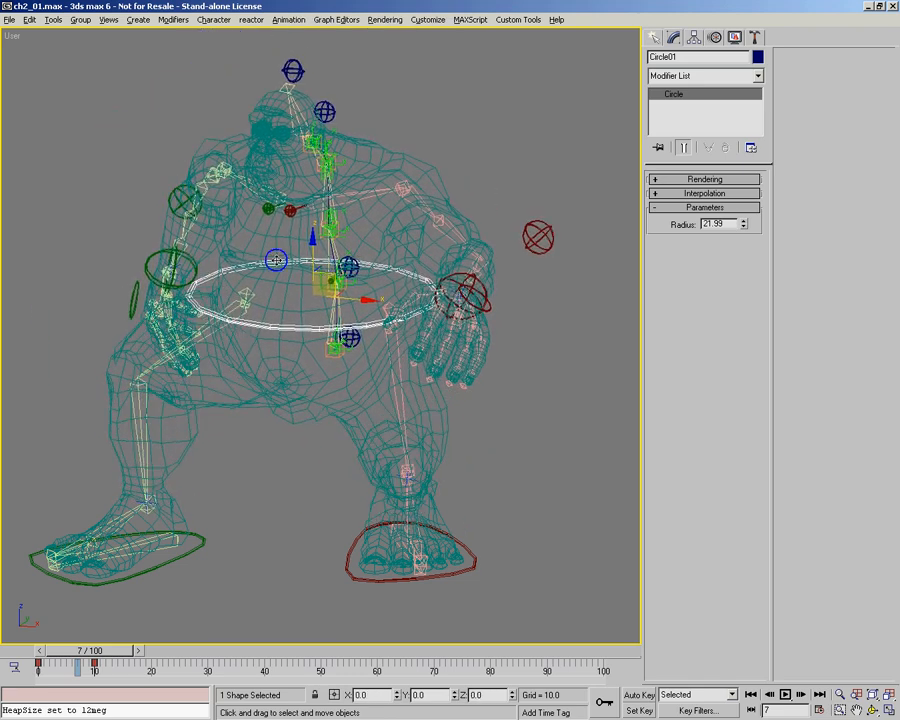
left_click_drag(47, 655, 38, 652)
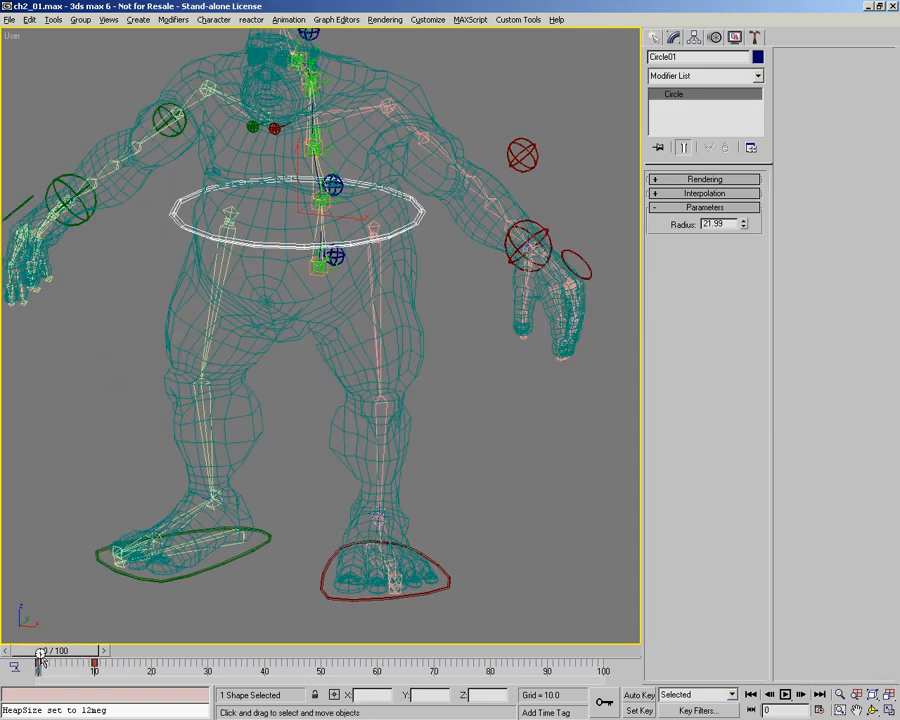
Select the ogre body mesh and turn Always Deform back on in its Skin modifier.
middle_click_drag(385, 238, 307, 312)
scroll(430, 293, "up", 5)
left_click(427, 256)
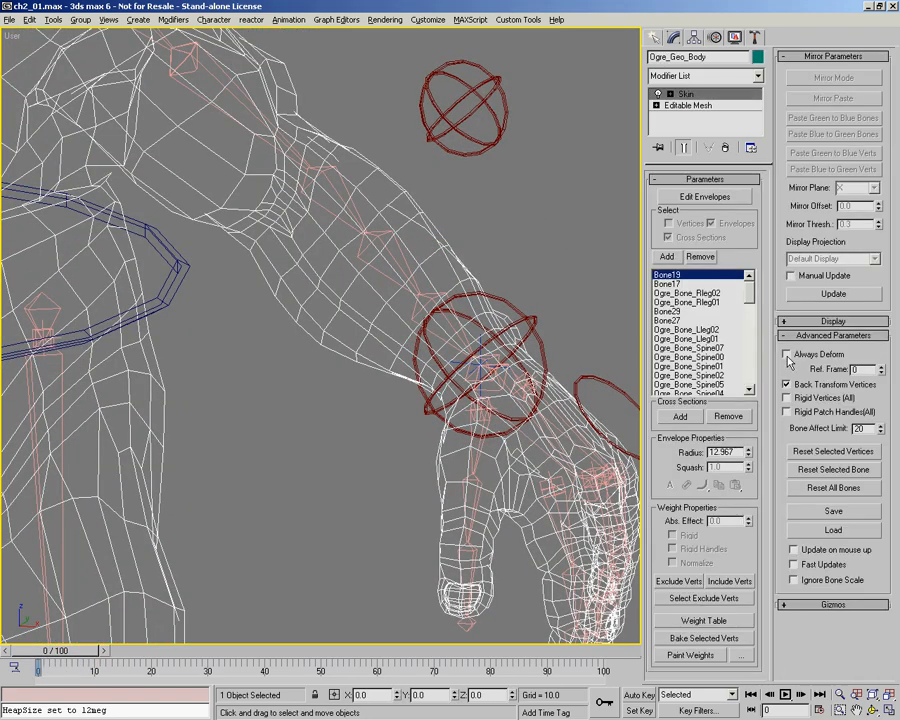
left_click(787, 355)
Try moving the waist control circle slightly to test the rebound skin, cancel the move and clear the selection.
scroll(349, 218, "down", 6)
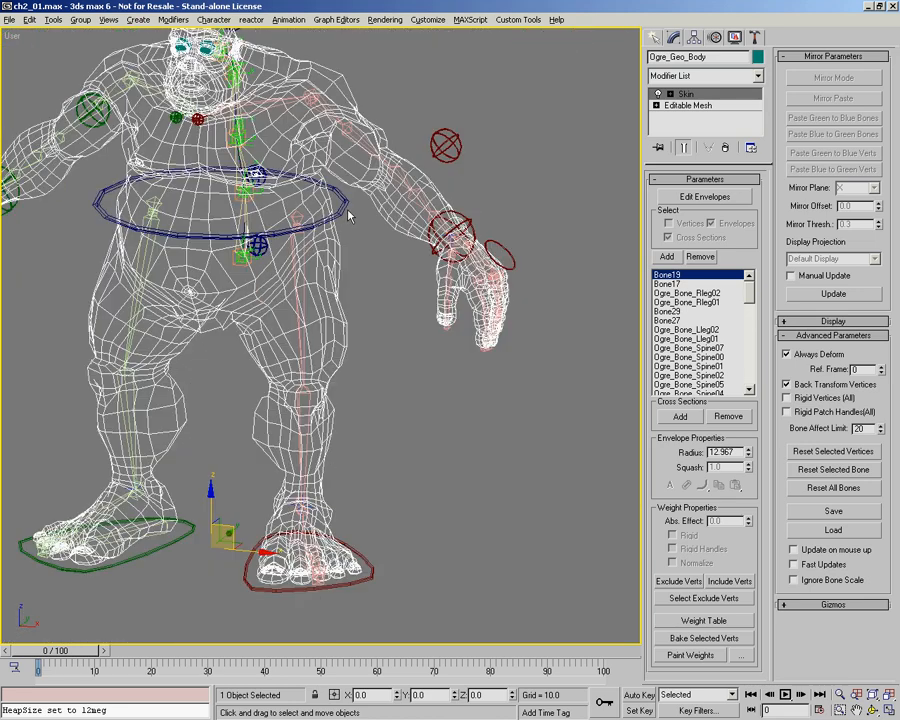
left_click(245, 178)
mouse_move(251, 154)
left_mouse_down()
mouse_move(289, 217)
mouse_move(242, 169)
left_mouse_up()
right_click(242, 169)
middle_click_drag(292, 318, 351, 337)
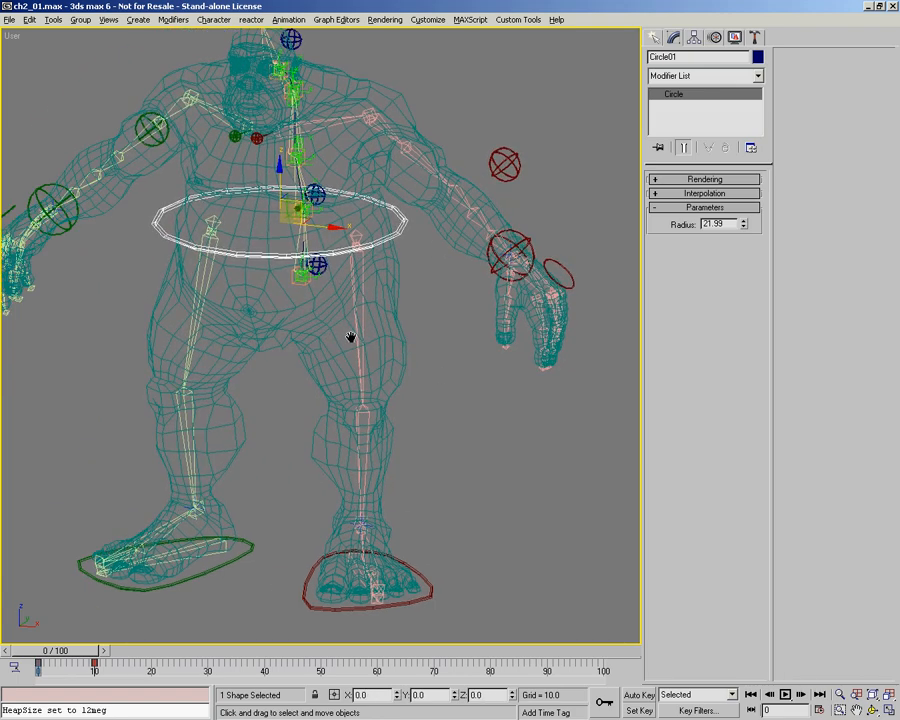
key("ctrl+r")
middle_click_drag(275, 337, 305, 328, "alt")
left_click(465, 221)
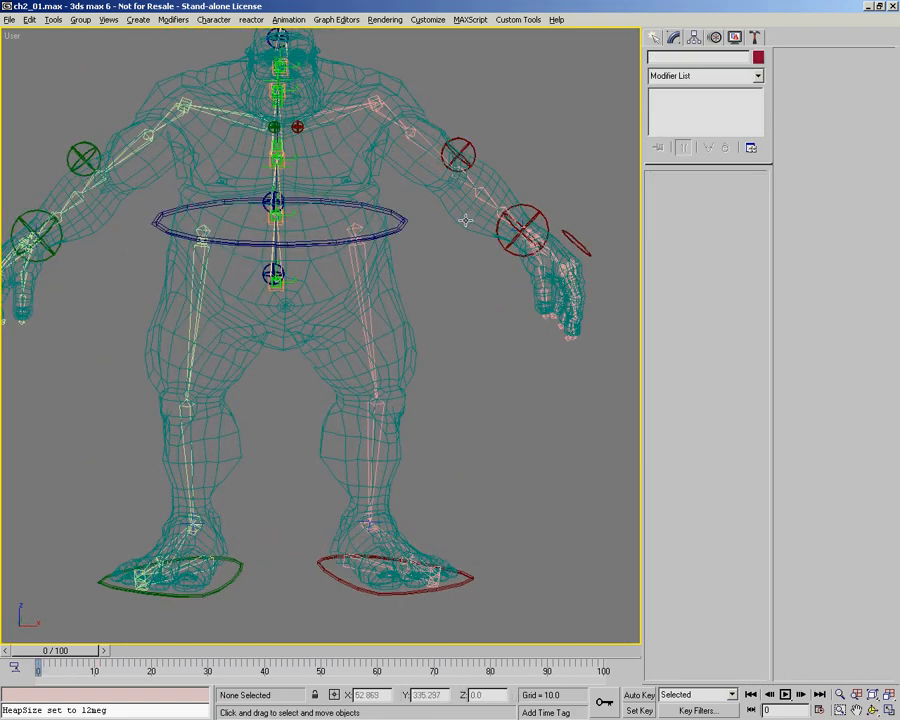
Select the ogre body mesh, display it shaded and start editing its Skin envelopes.
middle_click_drag(433, 220, 414, 250)
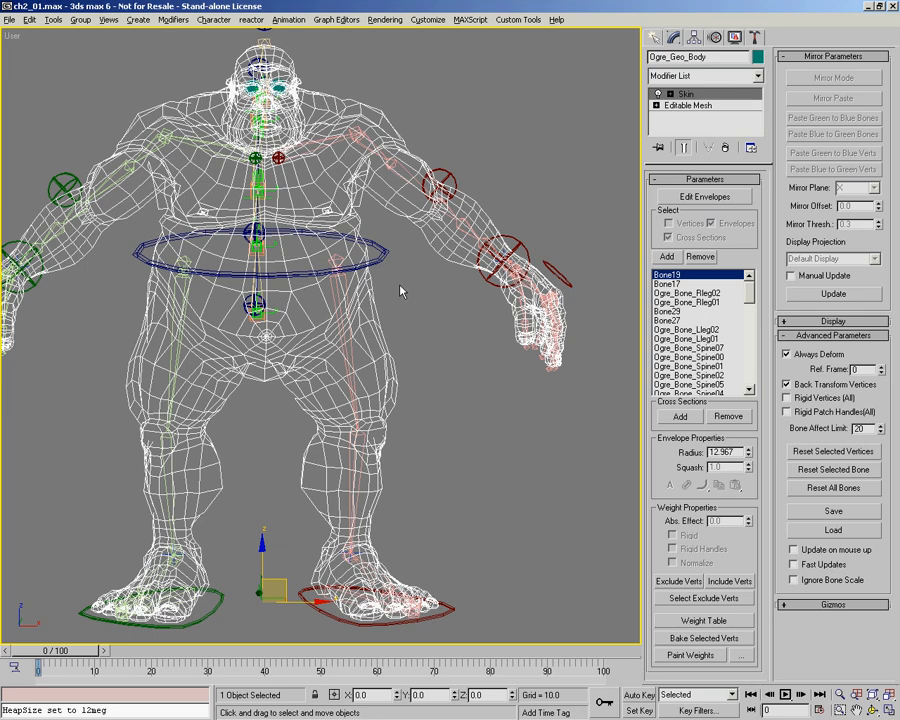
middle_click_drag(343, 303, 319, 334)
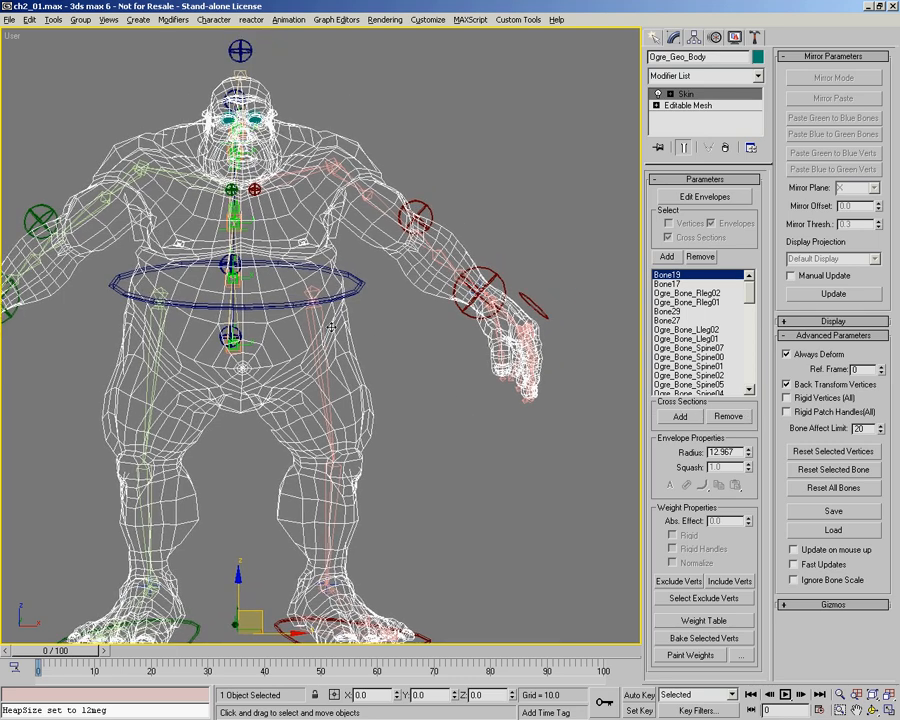
mouse_move(240, 325)
middle_mouse_down("alt")
mouse_move(325, 318)
mouse_move(441, 328)
mouse_move(363, 318)
mouse_move(367, 288)
middle_mouse_up("alt")
key("F3")
key("1")
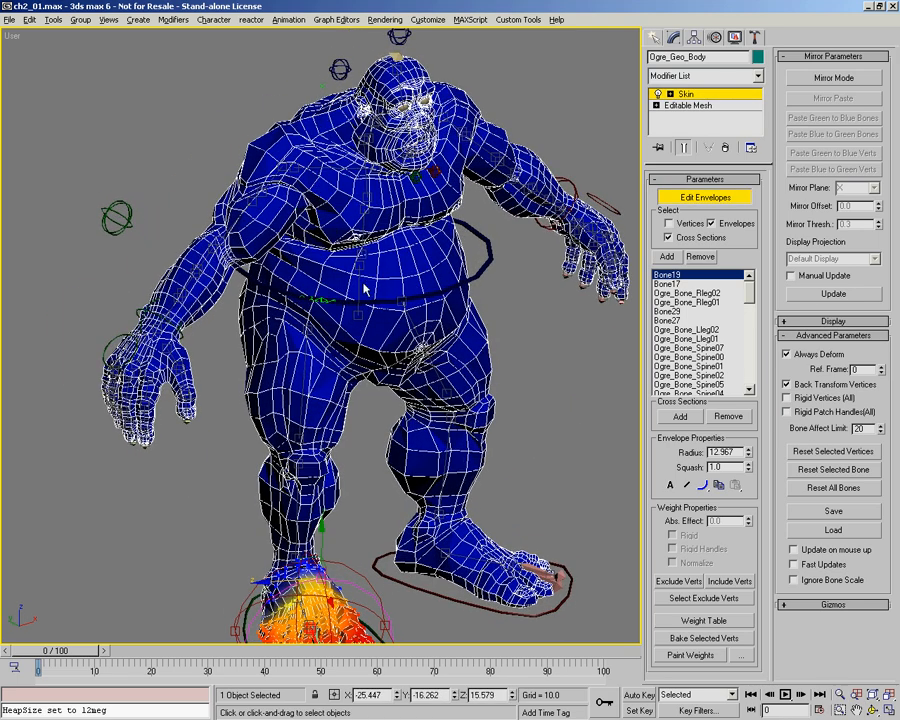
Inspect the skin weights of several bones by selecting their envelopes, including Ogre_Bone_Spine00 and the right upper arm's Ogre_Bone_Rarm01.
left_click(365, 290)
middle_click_drag(345, 245, 340, 170, "alt")
left_click(445, 270)
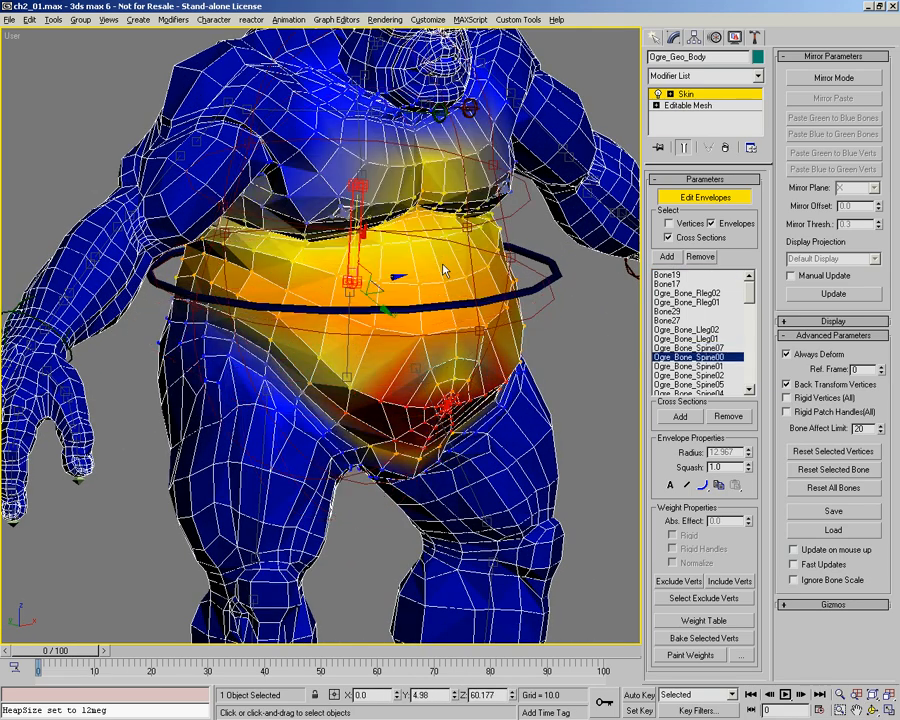
middle_click_drag(445, 270, 236, 197)
left_click(421, 277)
left_click(357, 238)
left_click(361, 184)
left_click(213, 200)
Select the envelope of the right hand's index finger base bone, Ogre_Bone_Rarm10, to see its influence on the neighbouring finger.
middle_click_drag(328, 245, 331, 205, "alt")
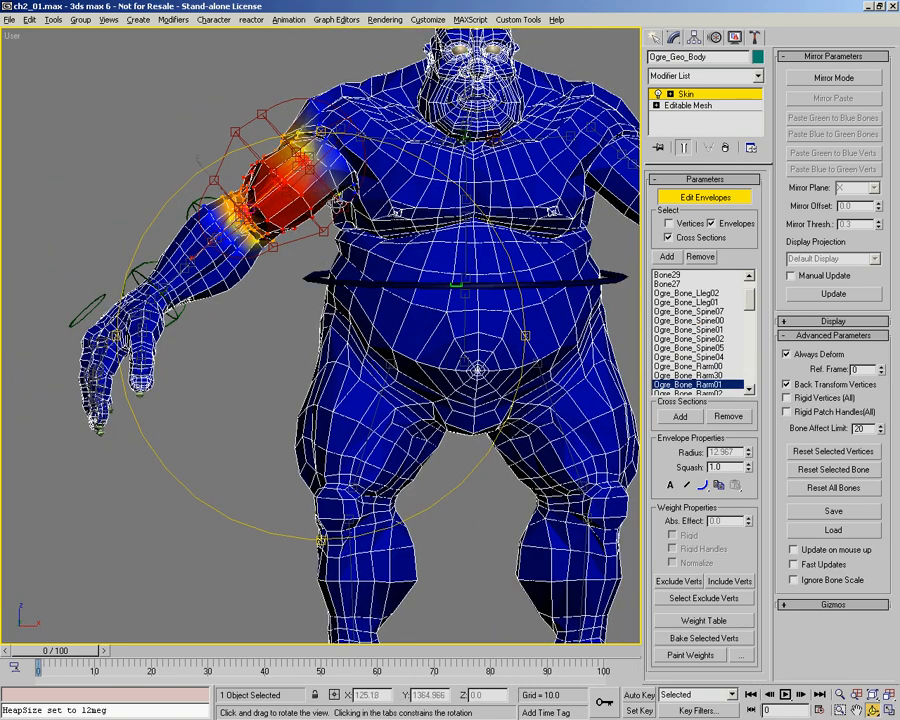
middle_click_drag(312, 299, 362, 281)
middle_click_drag(277, 275, 291, 443, "alt")
middle_click_drag(217, 424, 220, 210, "ctrl+alt")
middle_click_drag(221, 209, 320, 232)
left_click(329, 281)
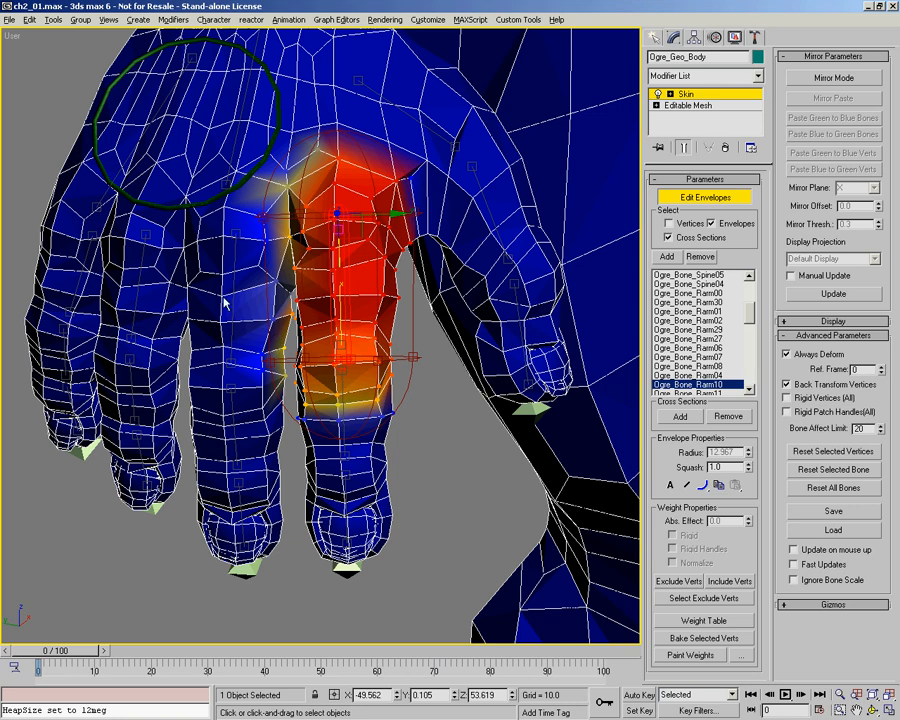
Enable vertex selection for the Skin envelopes while viewing the right hand's index and middle fingers.
middle_click_drag(366, 316, 348, 322)
scroll(355, 306, "down", 1)
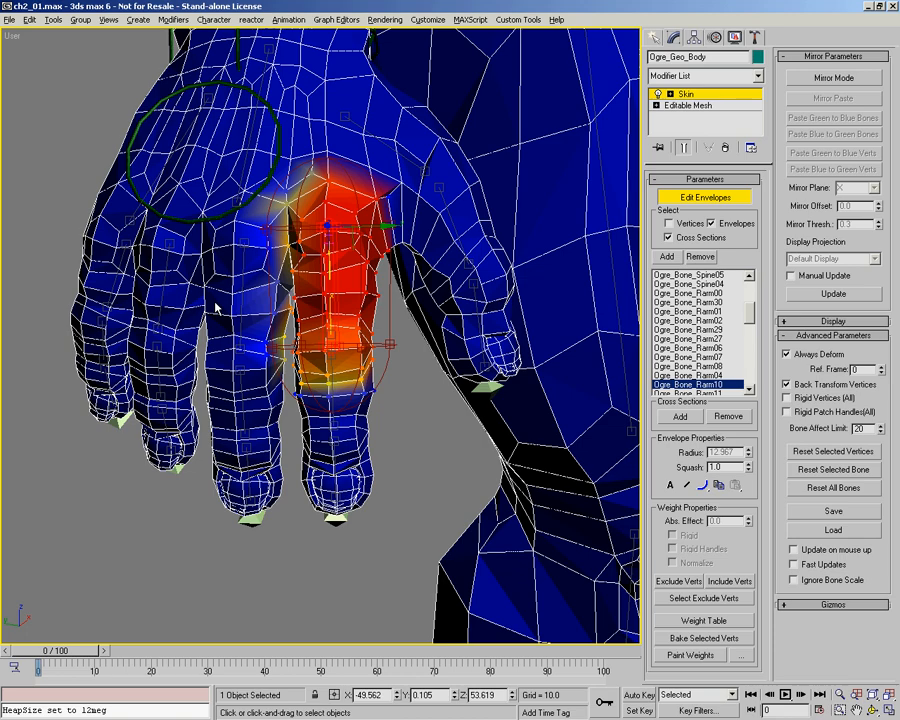
key("ctrl+r")
left_click_drag(268, 294, 294, 346)
middle_click_drag(294, 346, 337, 356, "ctrl+alt")
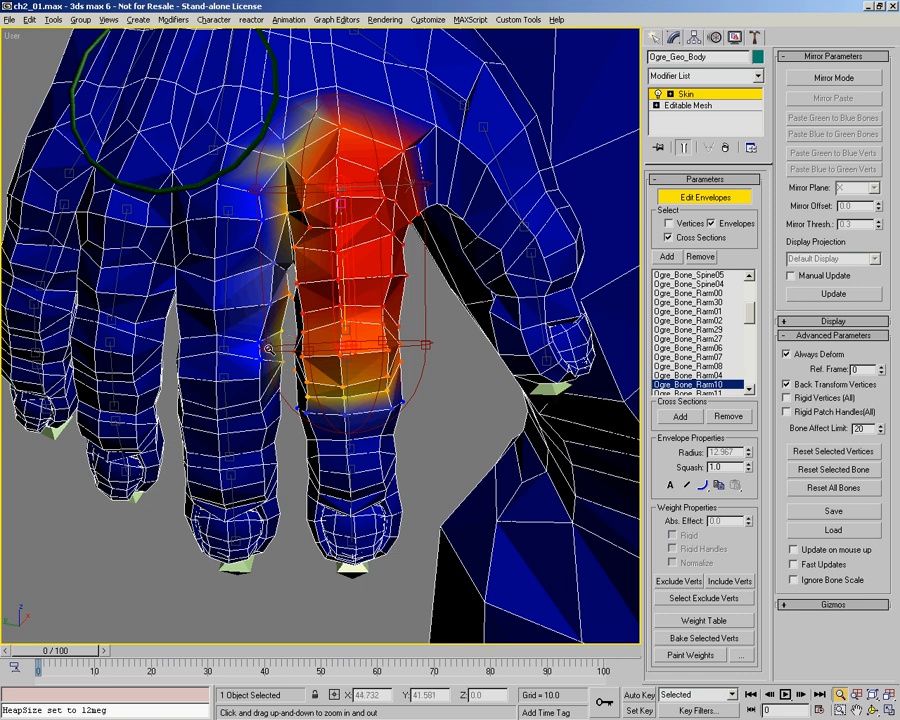
left_click(670, 224)
right_click(486, 331)
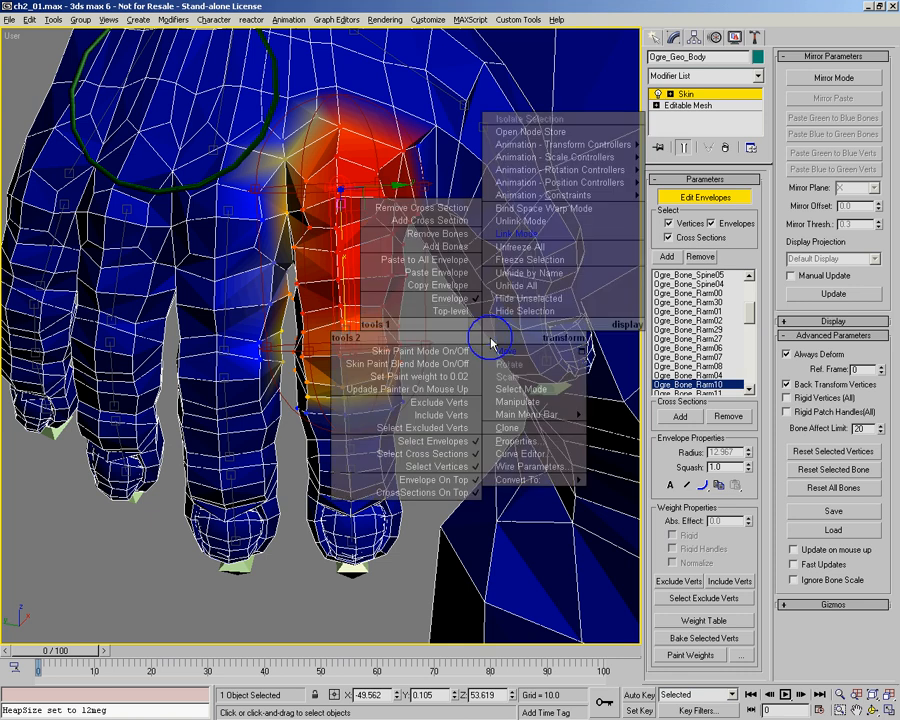
left_click(433, 469)
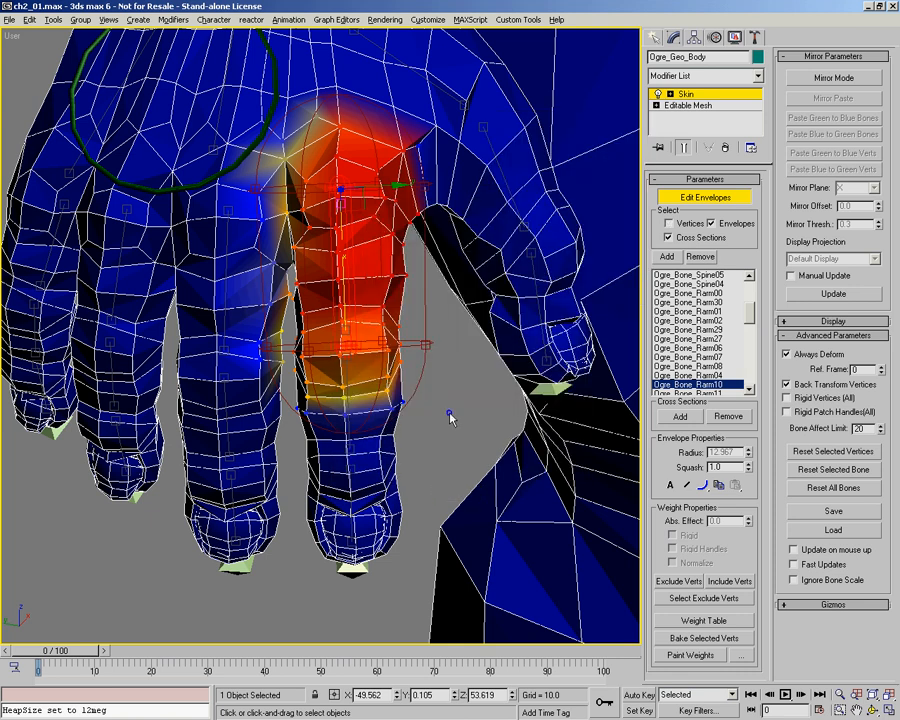
right_click(443, 408)
left_click(395, 541)
Select the middle finger's vertices from the fingertip up to the knuckle, leaving out the neighbouring fingers.
middle_click_drag(331, 381, 331, 339)
key("alt+6")
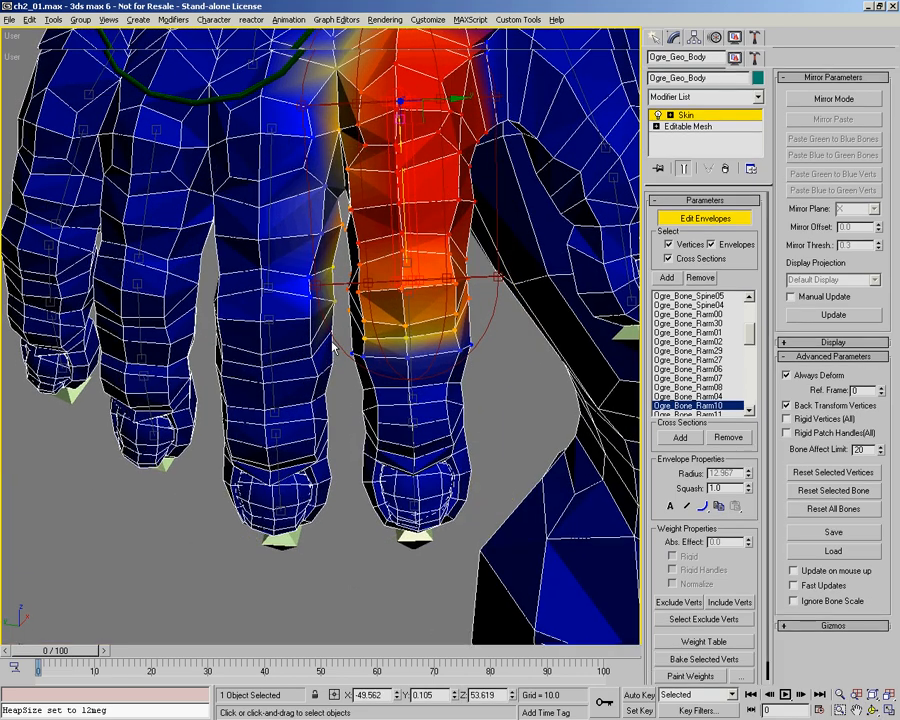
left_click_drag(136, 39, 137, 99)
key("alt+6")
left_click_drag(346, 405, 350, 218)
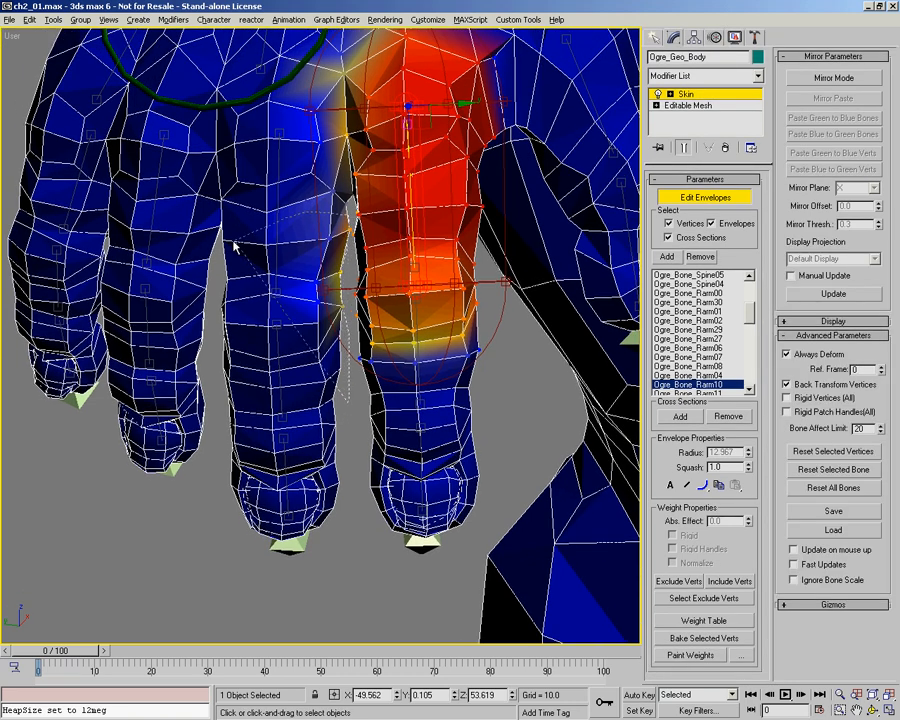
left_click_drag(348, 583, 345, 275)
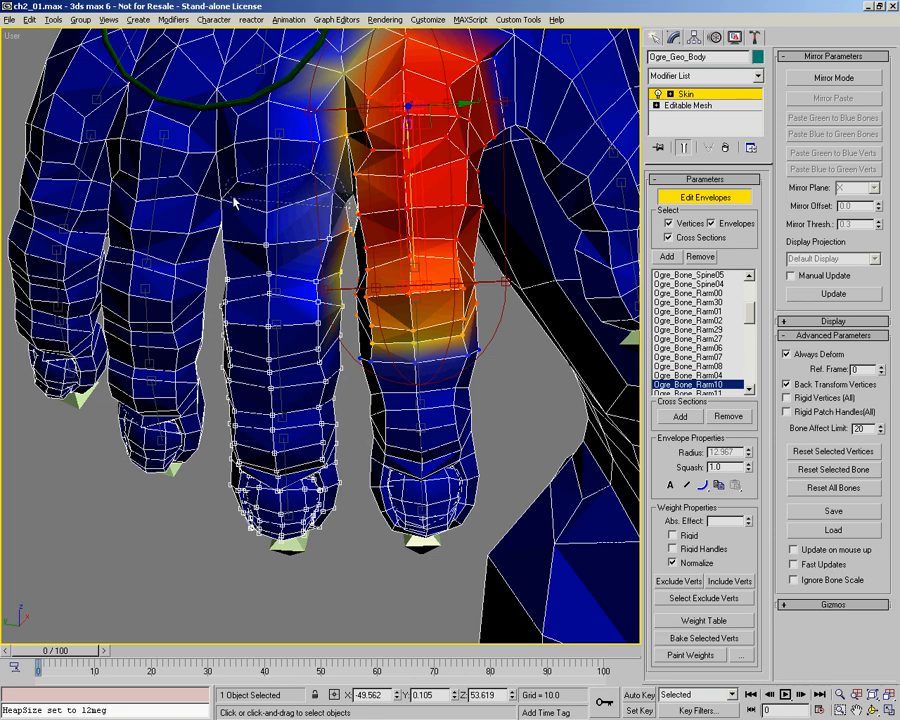
middle_click_drag(224, 287, 237, 199, "alt")
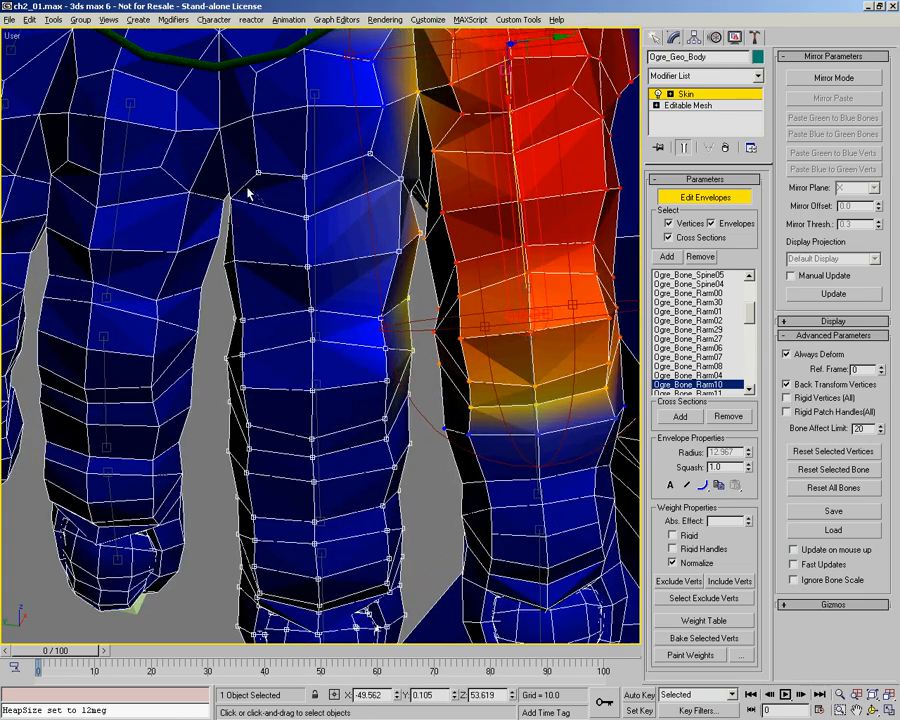
Exclude the selected middle finger vertices from the index finger's base bone, Ogre_Bone_Rarm10.
middle_click_drag(301, 325, 414, 462, "alt")
middle_click_drag(494, 372, 317, 275, "alt")
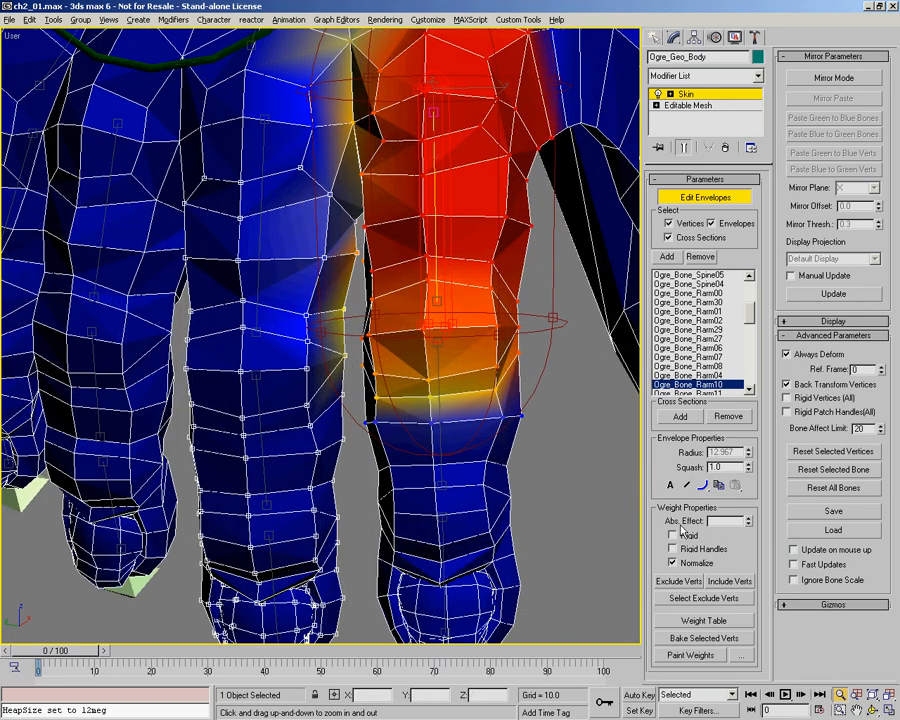
left_click(672, 584)
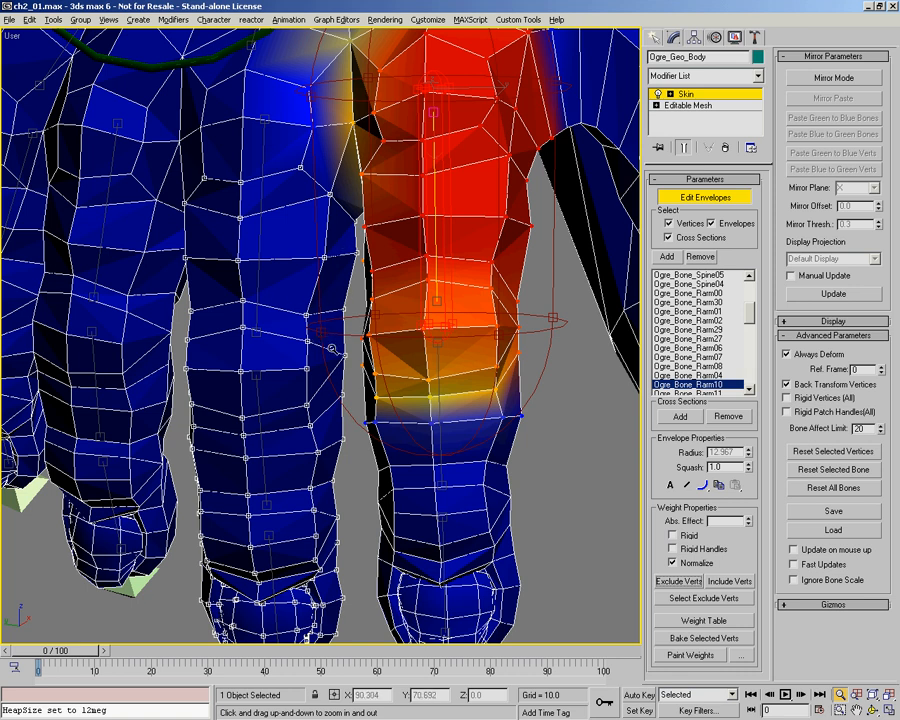
Display the ogre's hand in wireframe and clear the vertex selection.
left_click(336, 331)
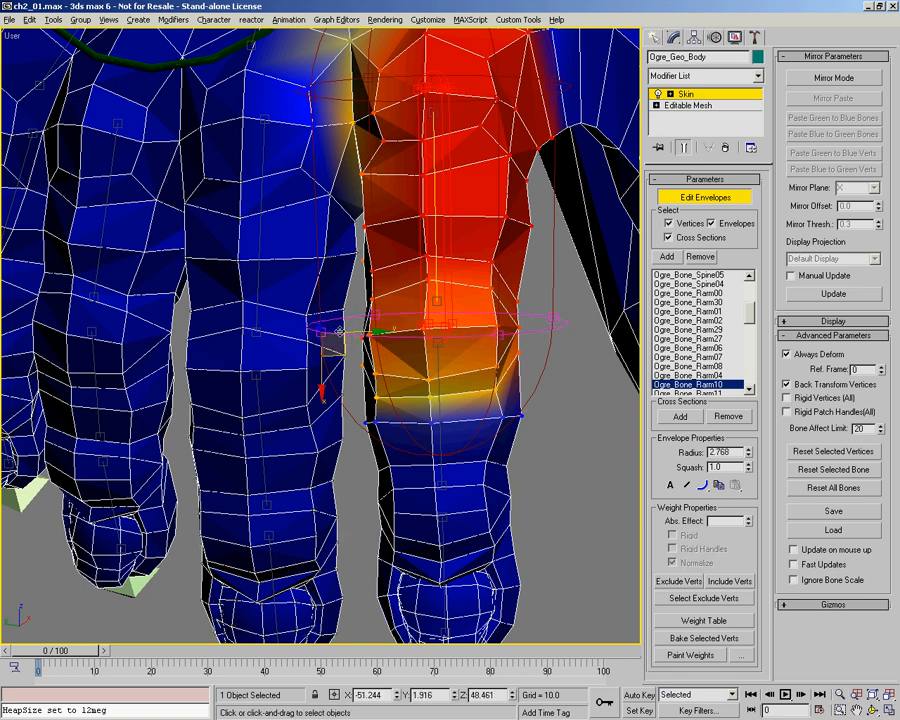
left_click_drag(348, 331, 236, 335)
right_click(236, 335)
key("F3")
scroll(303, 304, "up", 5)
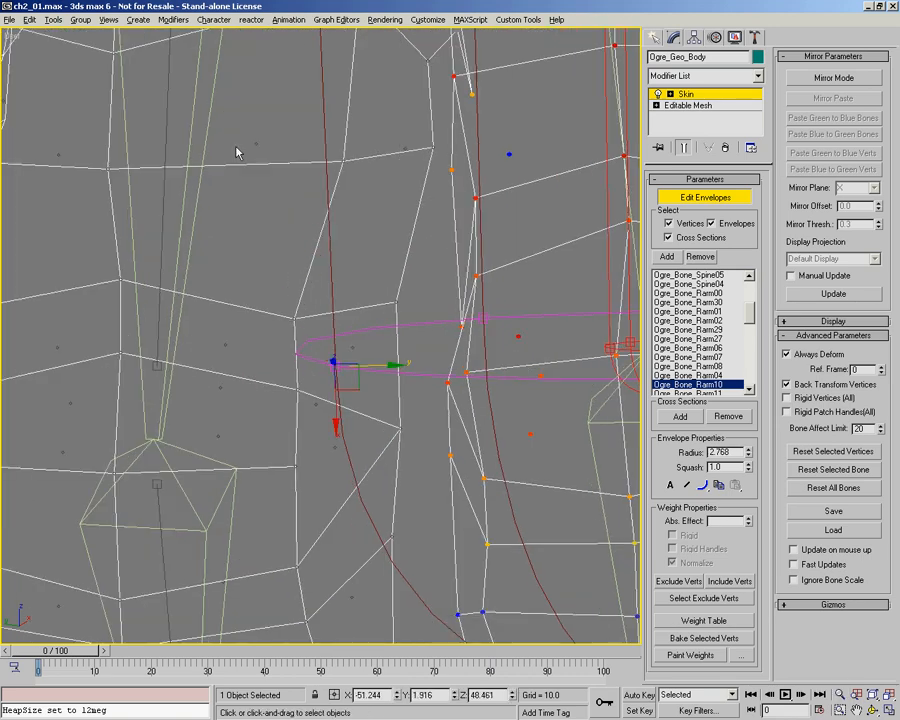
key("alt+z")
left_click_drag(350, 252, 516, 227)
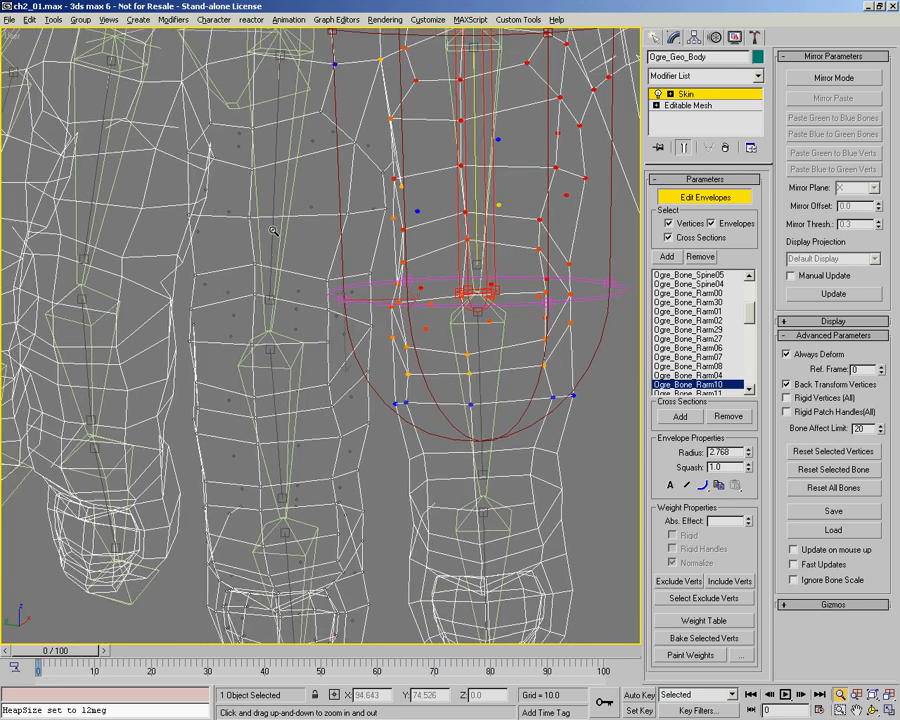
Inspect the influence of the index finger's Ogre_Bone_Rarm11 and Ogre_Bone_Rarm10 envelopes.
right_click(486, 461)
left_click(480, 460)
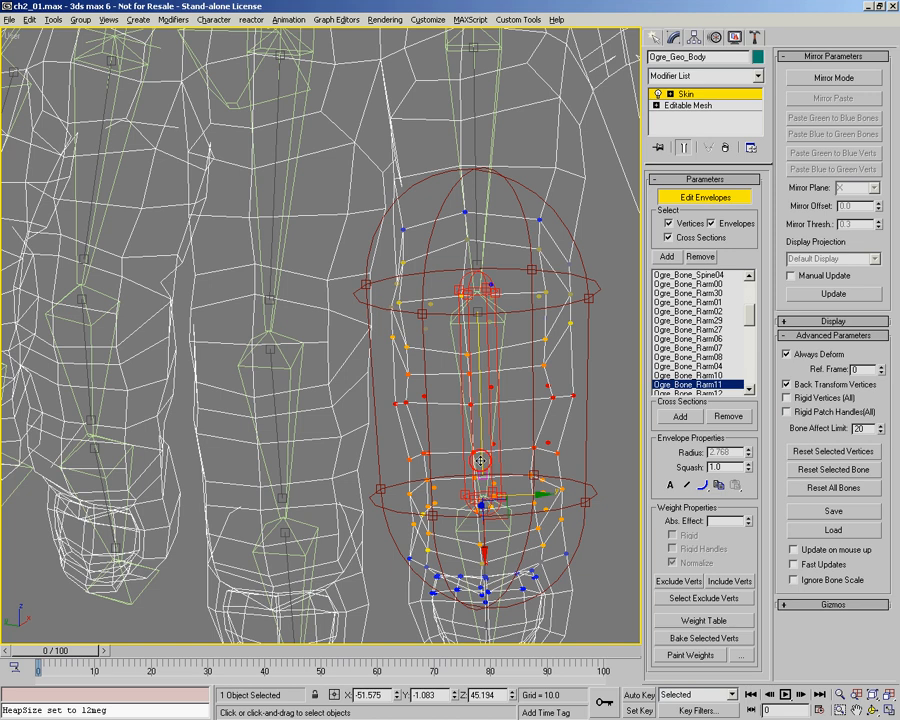
left_click(486, 213)
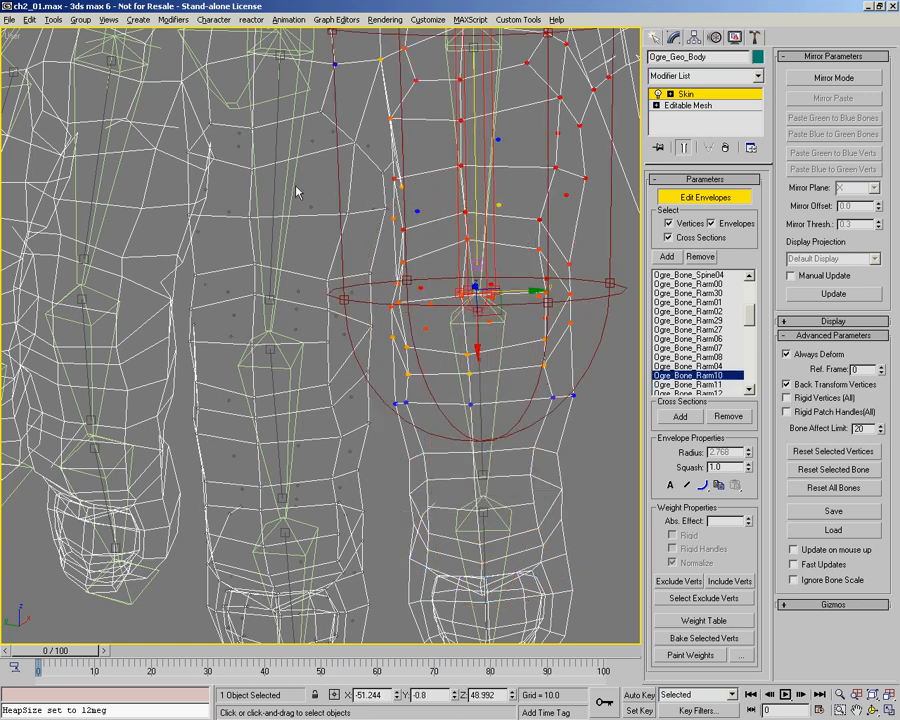
Reselect all of the middle finger's vertices in the wireframe view.
left_click(392, 297)
middle_click_drag(377, 368, 381, 335)
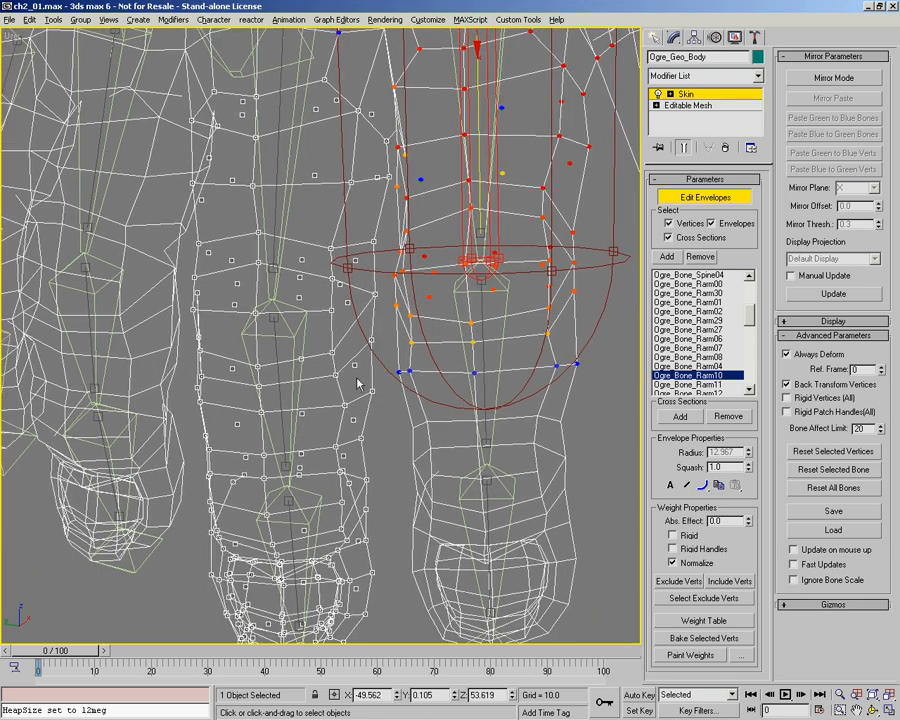
key("alt+z")
left_click_drag(343, 335, 338, 360)
Exclude the middle finger vertices from the index finger's middle bone, Ogre_Bone_Rarm11, and from its tip bone.
right_click(458, 372)
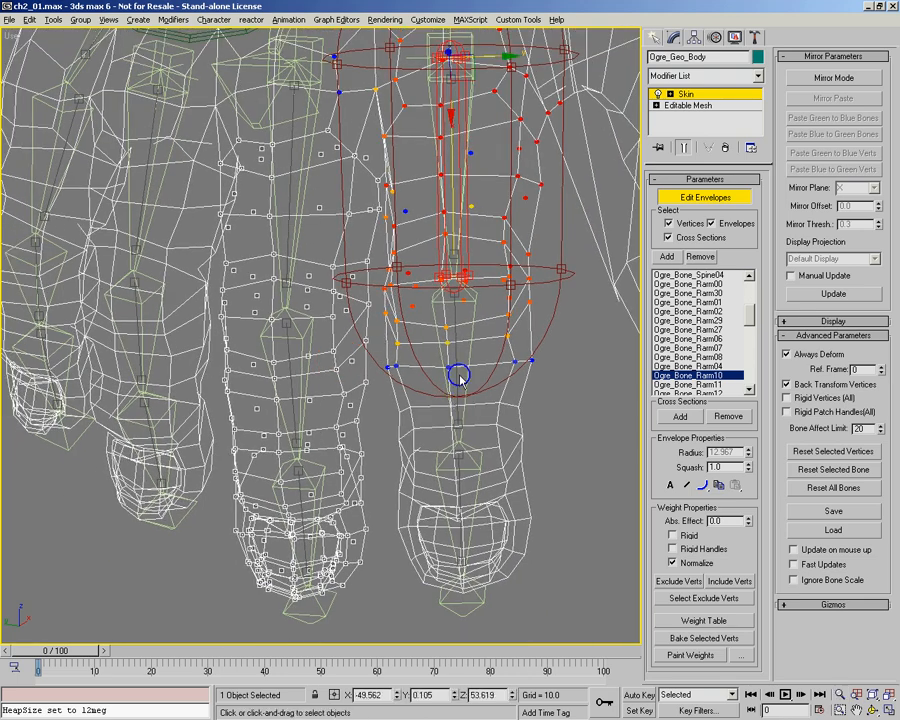
left_click(525, 432)
right_click(472, 413)
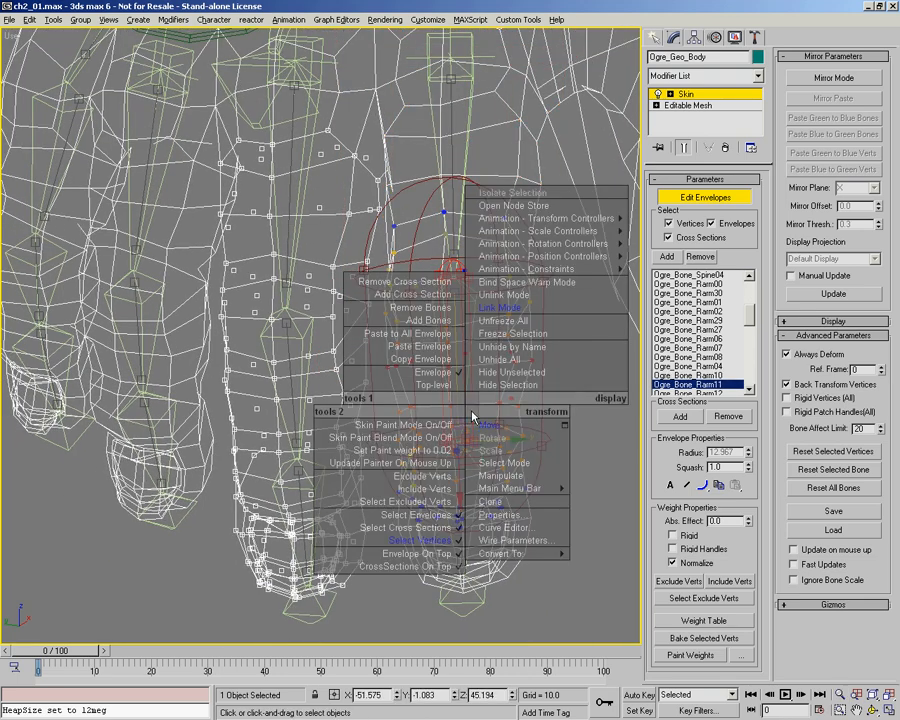
left_click(425, 476)
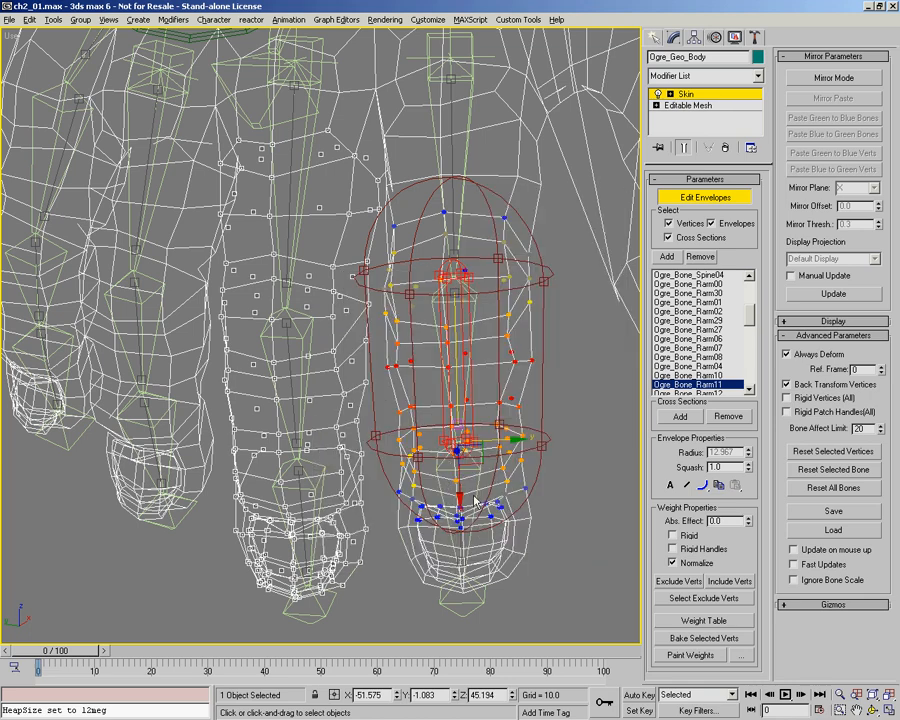
middle_click_drag(402, 457, 255, 220, "alt")
left_click(459, 532)
right_click(391, 410)
left_click(371, 418)
Exclude the middle finger vertices from the ring finger bones Ogre_Bone_Rarm14, Ogre_Bone_Rarm15 and Ogre_Bone_Rarm16.
left_click(260, 260)
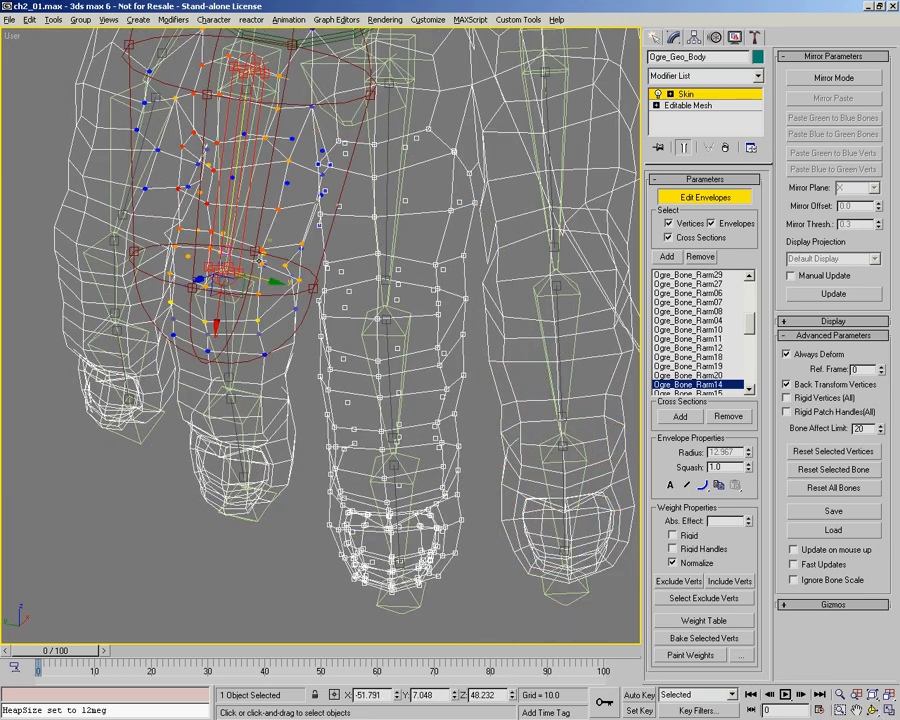
middle_click_drag(295, 232, 380, 326, "alt")
right_click(400, 314)
left_click(361, 314)
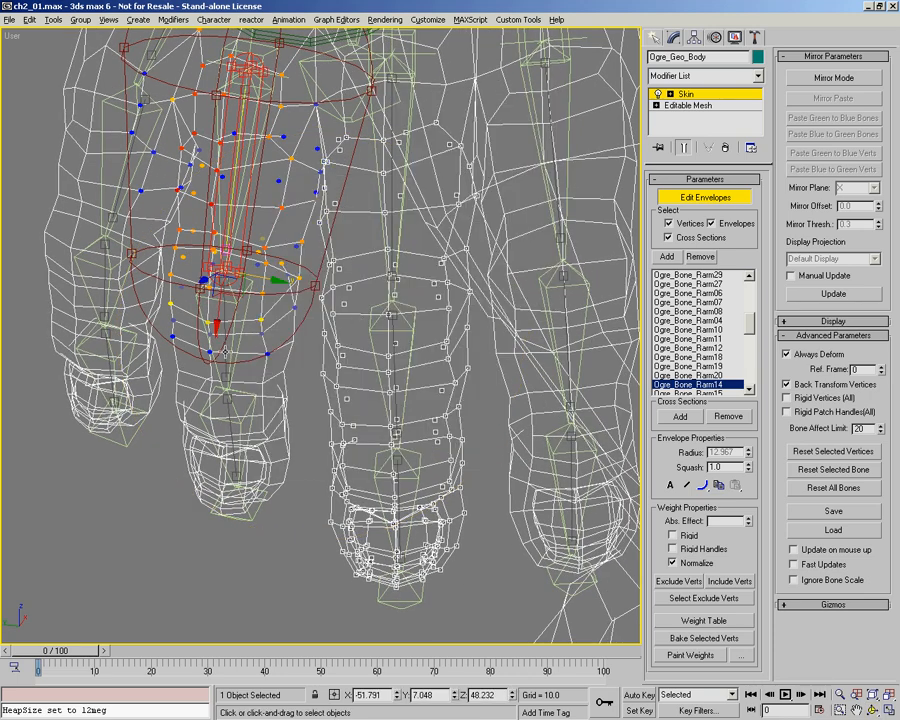
left_click(240, 356)
right_click(238, 353)
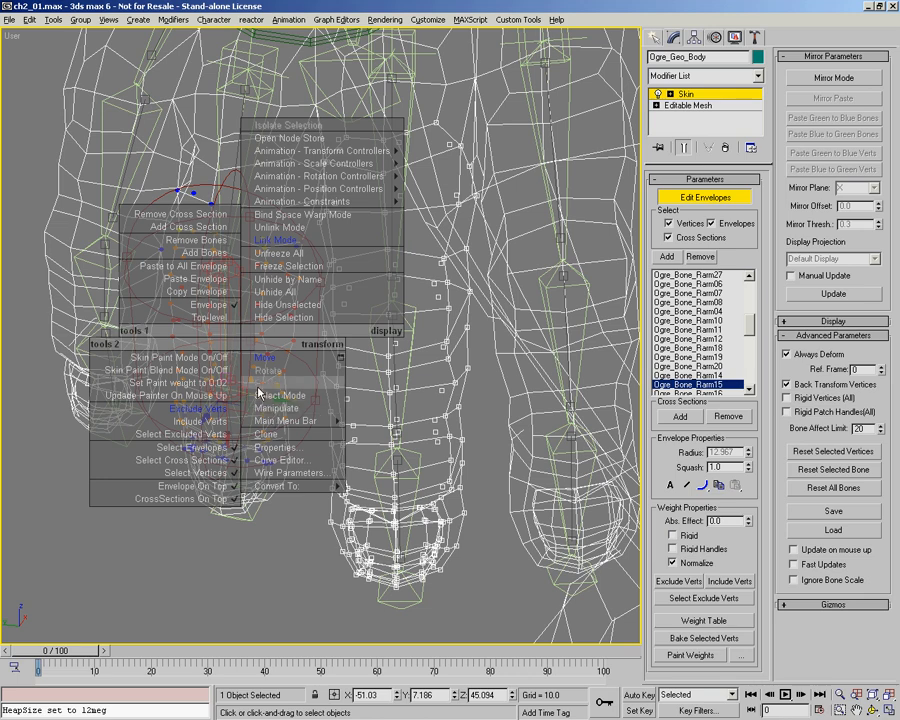
left_click(224, 343)
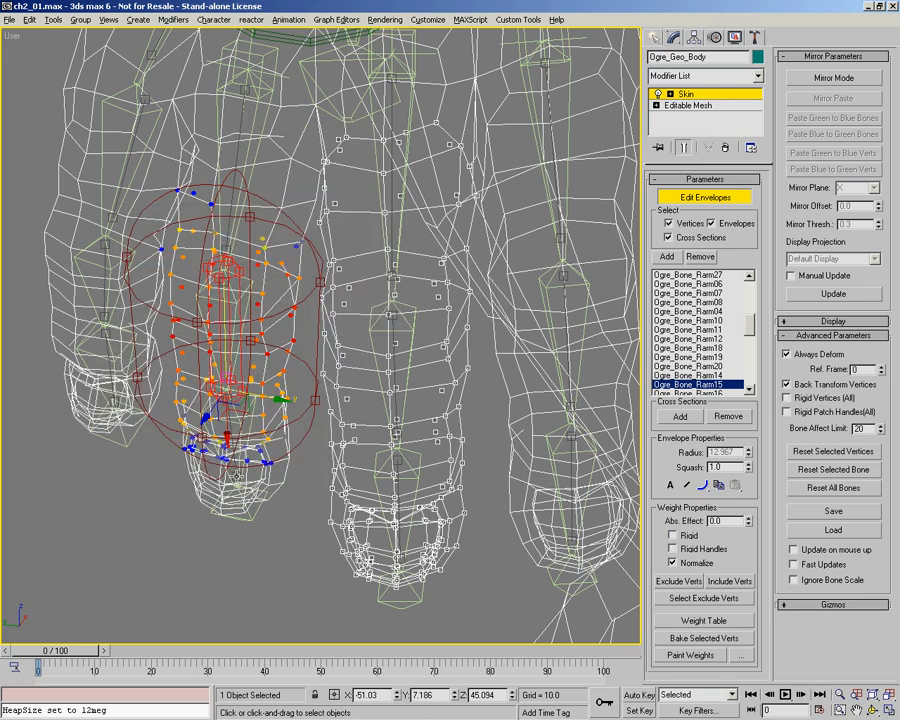
left_click(236, 477)
right_click(256, 464)
left_click(243, 453)
Select all of the index finger's vertices, adding the missed ones at its base on the middle finger side.
middle_click_drag(330, 321, 309, 349)
mouse_move(309, 349)
left_mouse_down()
mouse_move(373, 335)
mouse_move(420, 298)
mouse_move(295, 252)
mouse_move(301, 489)
mouse_move(396, 537)
mouse_move(422, 467)
mouse_move(395, 283)
left_mouse_up()
scroll(320, 285, "up", 2)
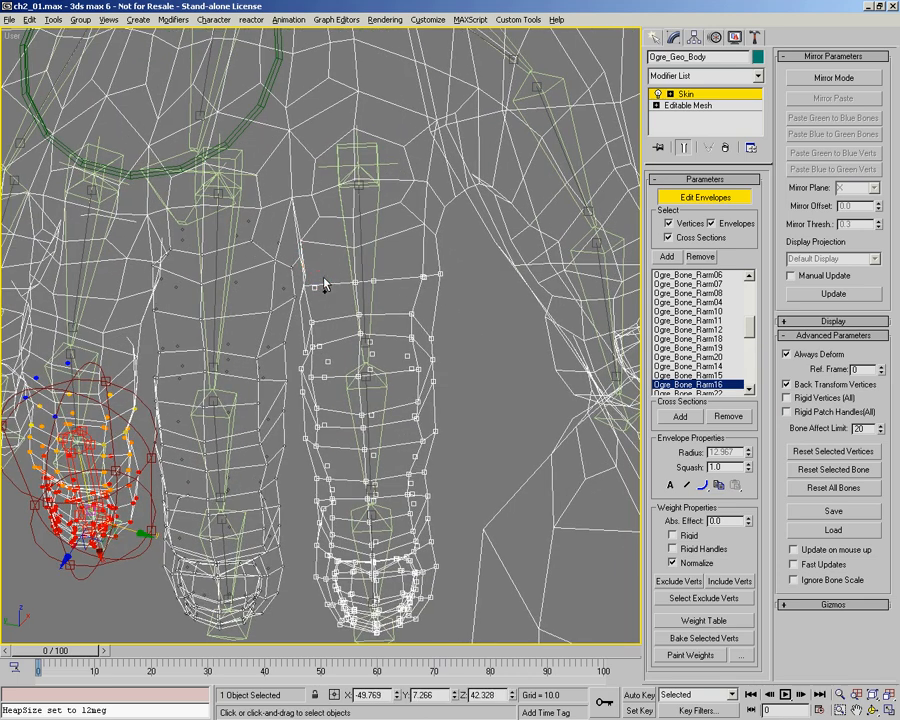
left_click_drag(298, 312, 324, 310, "ctrl")
Exclude the index finger vertices from the middle finger bones Ogre_Bone_Rarm18, Ogre_Bone_Rarm19 and Ogre_Bone_Rarm20.
mouse_move(349, 337)
middle_mouse_down("alt")
mouse_move(318, 338)
mouse_move(335, 318)
mouse_move(333, 303)
mouse_move(344, 325)
middle_mouse_up("alt")
left_click(226, 274)
right_click(383, 362)
right_click(340, 360)
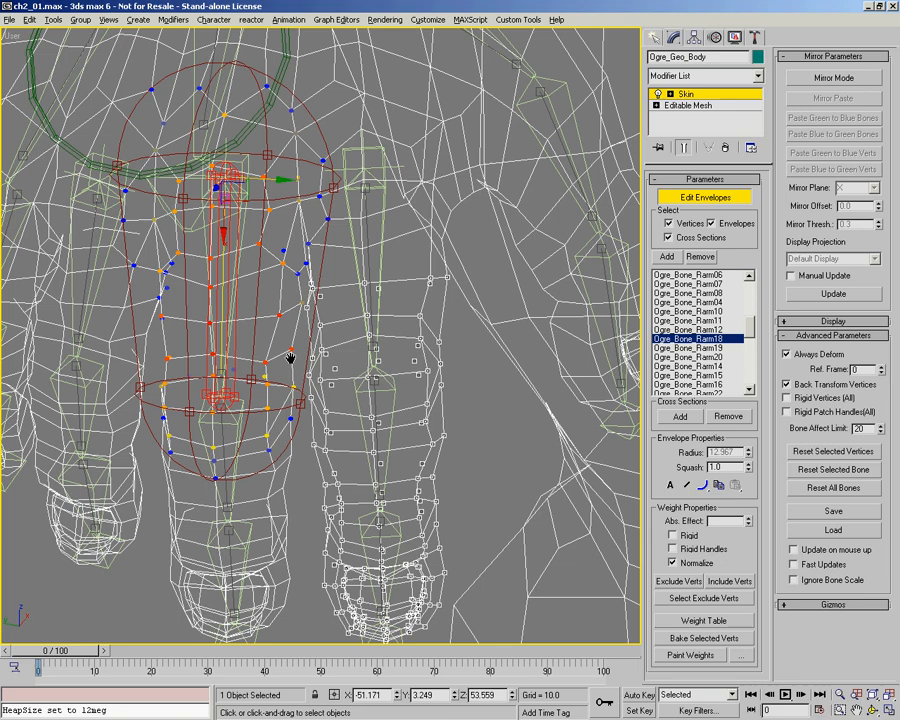
middle_click_drag(289, 360, 315, 290)
left_click(268, 386)
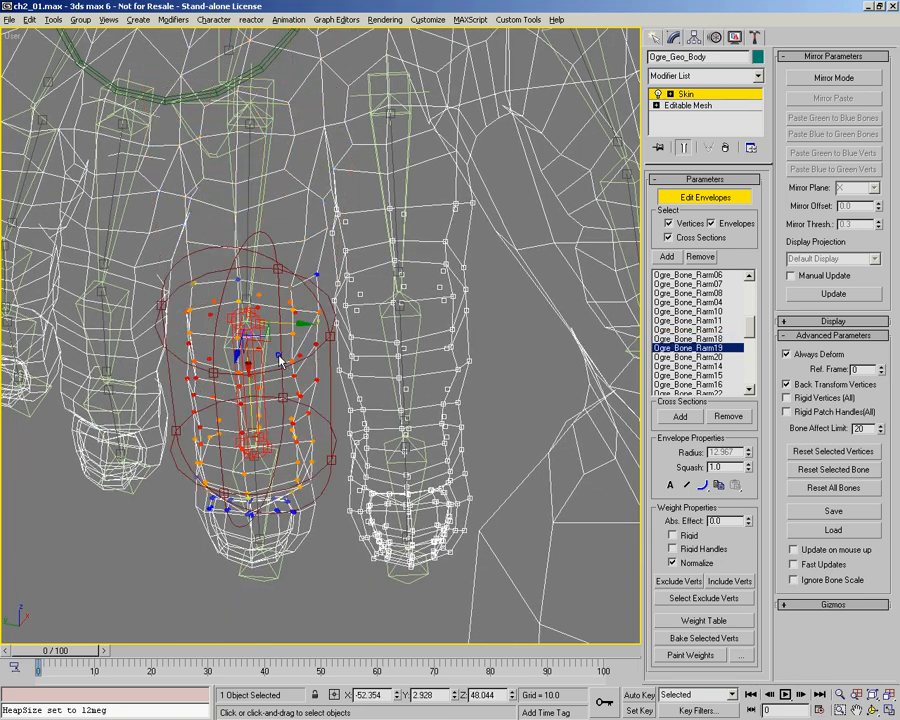
left_click(255, 483)
right_click(321, 408)
right_click(289, 422)
Select the envelope of the middle finger's base bone, Ogre_Bone_Rarm18, and all of the ring finger's vertices.
middle_click_drag(357, 337, 375, 385)
middle_click_drag(375, 385, 312, 337, "alt")
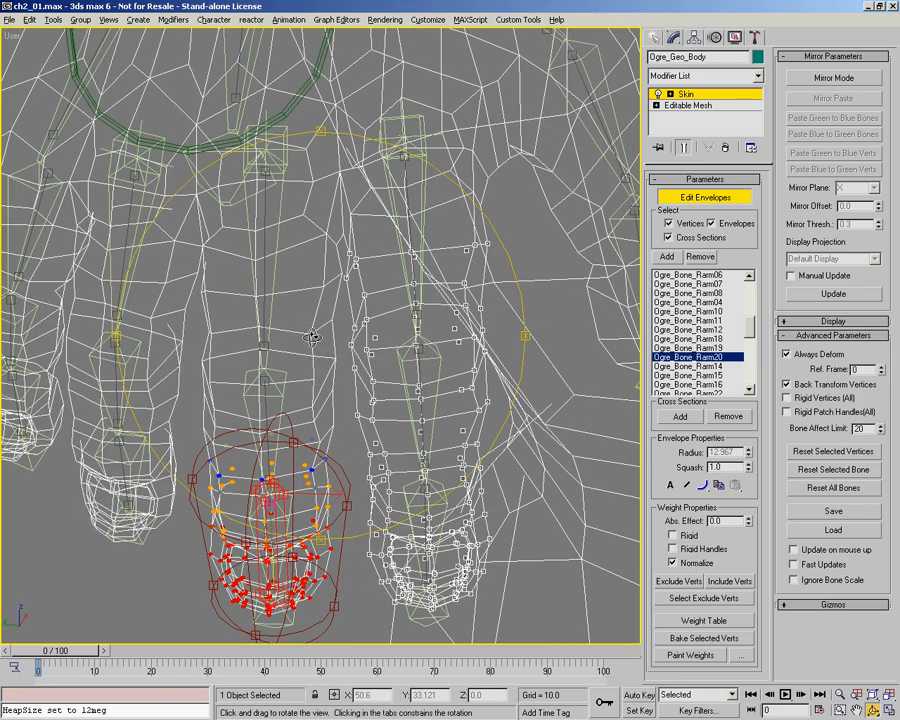
left_click(125, 257)
middle_click_drag(386, 316, 292, 213)
left_click(347, 250)
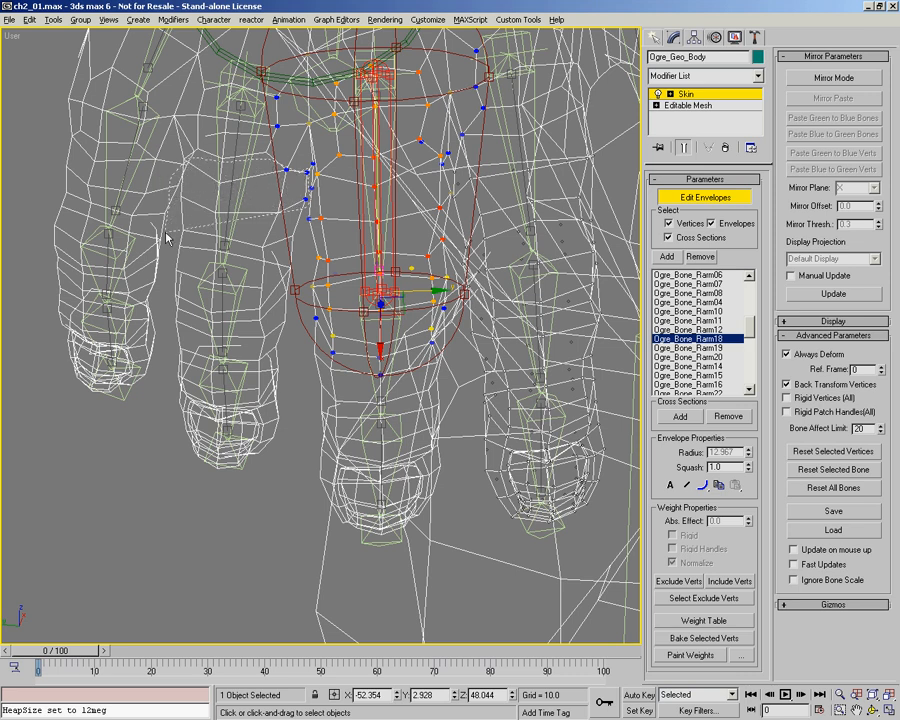
mouse_move(175, 507)
left_mouse_down()
mouse_move(298, 470)
mouse_move(322, 386)
left_mouse_up()
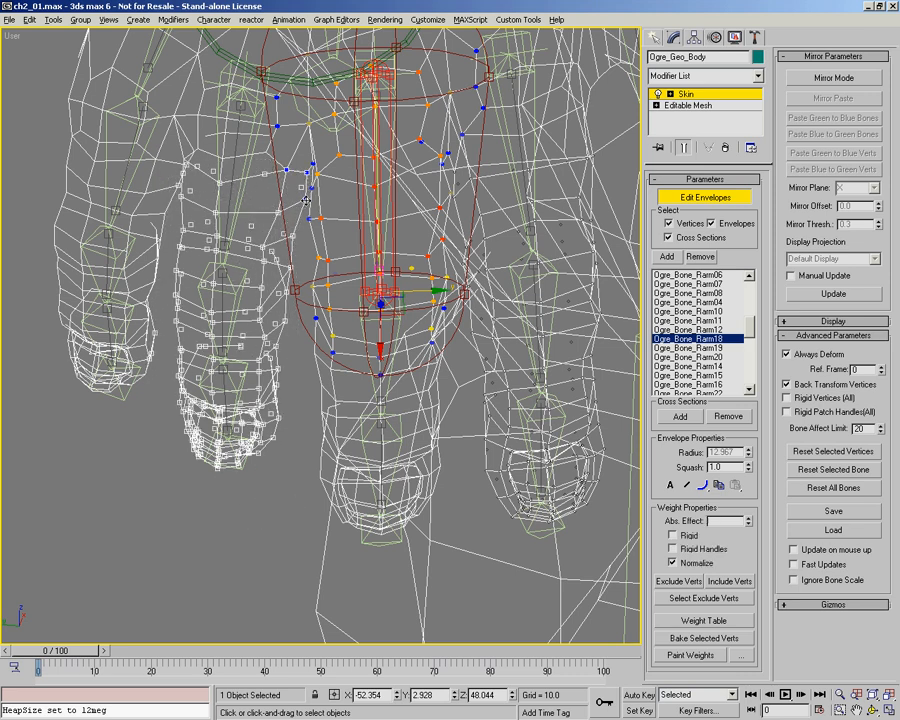
Check the ring finger vertex selection around the finger gap and exclude those vertices from Ogre_Bone_Rarm18.
scroll(322, 177, "up", 4)
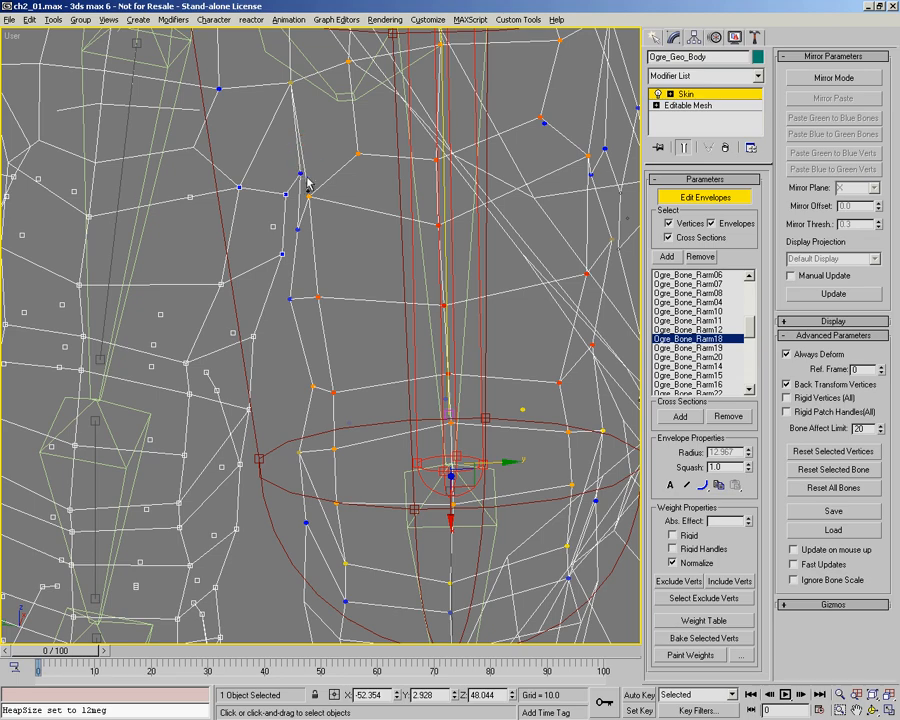
middle_click_drag(322, 231, 286, 260, "alt")
scroll(299, 208, "down", 4)
scroll(313, 204, "up", 1)
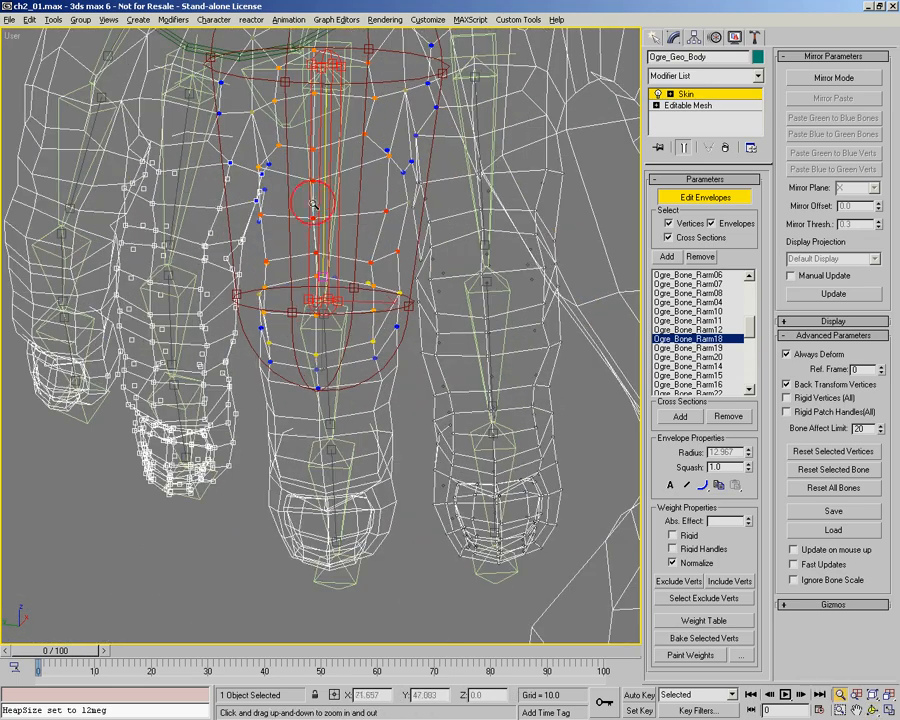
middle_click_drag(264, 197, 268, 227)
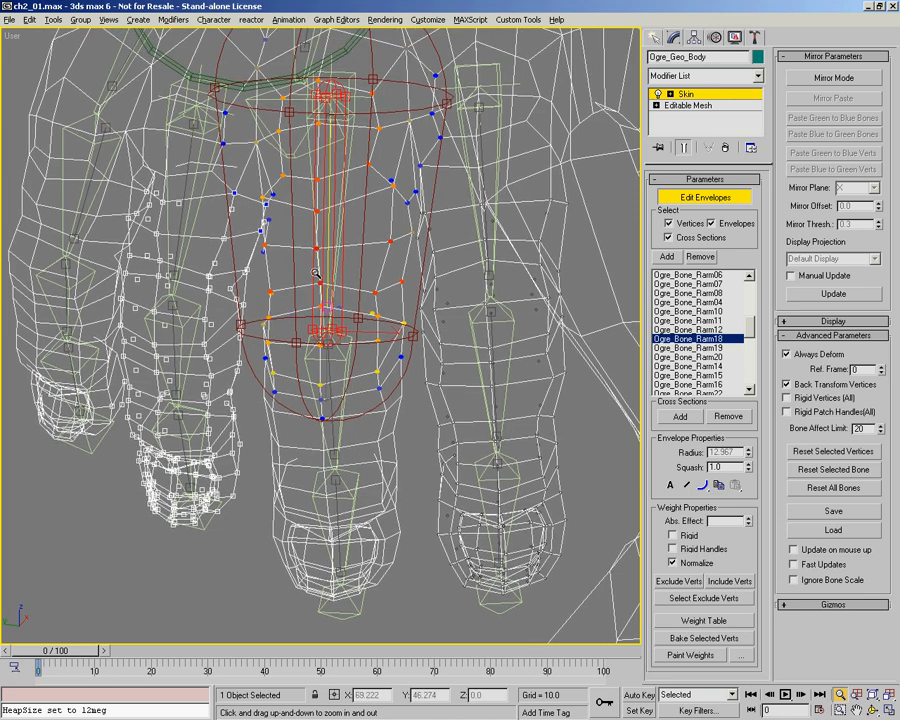
key("ctrl+r")
left_click_drag(369, 274, 372, 271)
right_click(372, 271)
key("alt+z")
middle_click_drag(278, 232, 284, 223, "ctrl+alt")
middle_click_drag(328, 278, 314, 252)
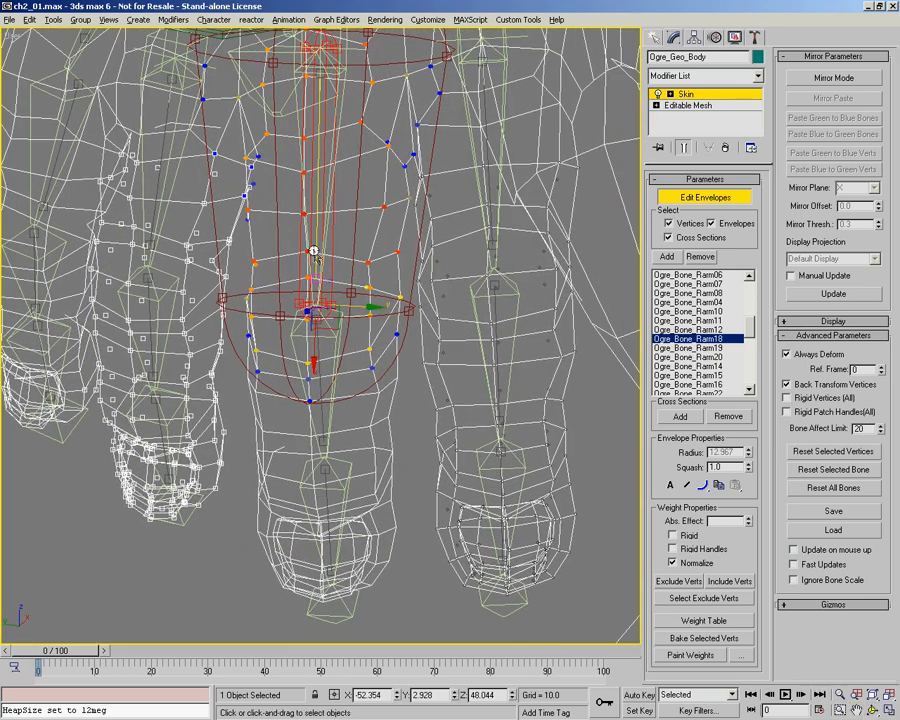
key("ctrl+r")
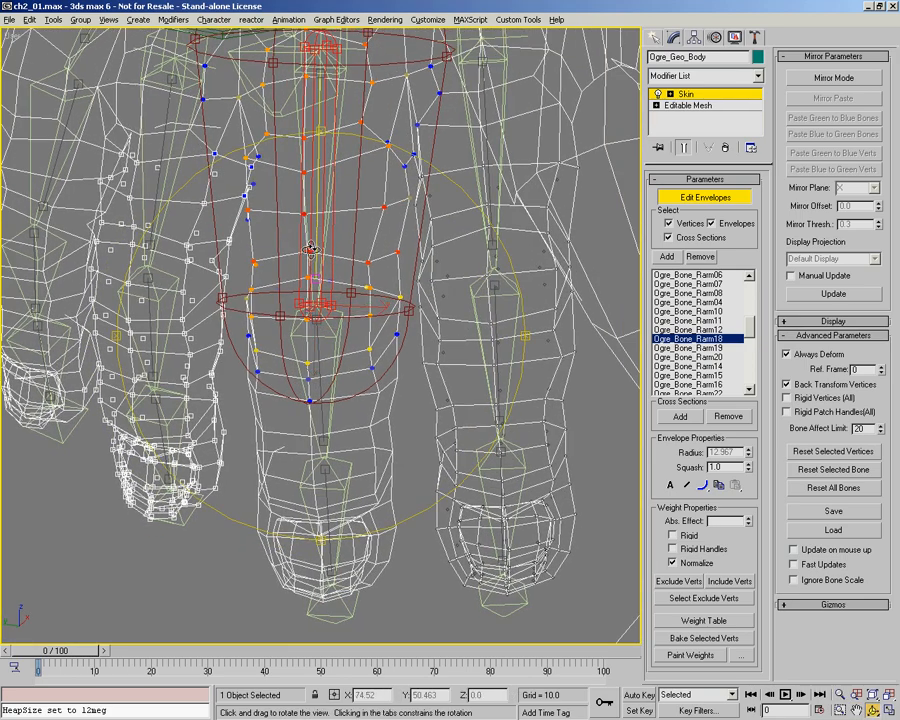
left_click_drag(316, 244, 306, 250)
right_click(312, 254)
right_click(314, 257)
left_click(291, 260)
Exclude the ring finger vertices from the middle finger's Ogre_Bone_Rarm19 and Ogre_Bone_Rarm20.
middle_click_drag(285, 309, 299, 269)
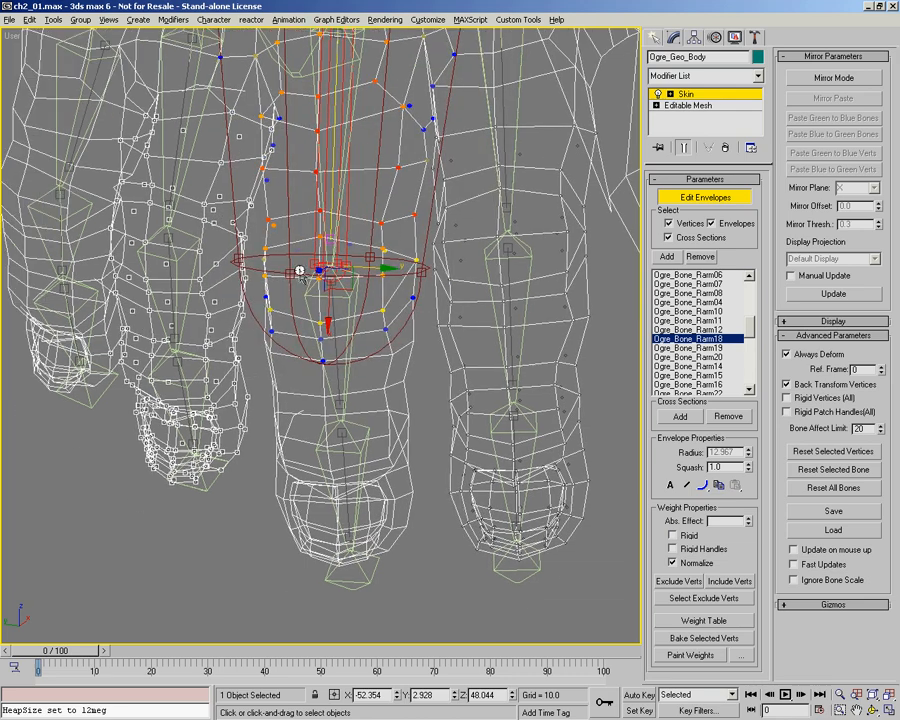
left_click(329, 341)
right_click(299, 342)
left_click(275, 349)
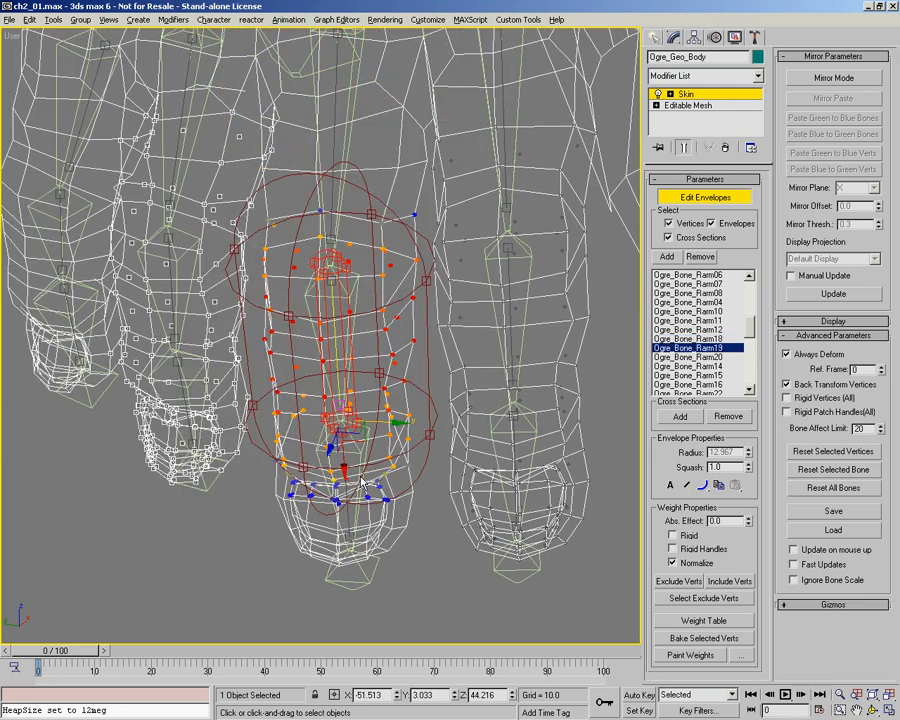
left_click(344, 517)
right_click(316, 393)
left_click(294, 402)
Select the envelope of the little finger bone Ogre_Bone_Rarm23, keeping the ring finger vertices selected.
middle_click_drag(294, 334, 390, 380)
key("ctrl+r")
left_click_drag(349, 257, 219, 230)
right_click(297, 279)
key("ctrl+r")
right_click(262, 268)
key("alt+z")
key("ctrl+r")
right_click(219, 230)
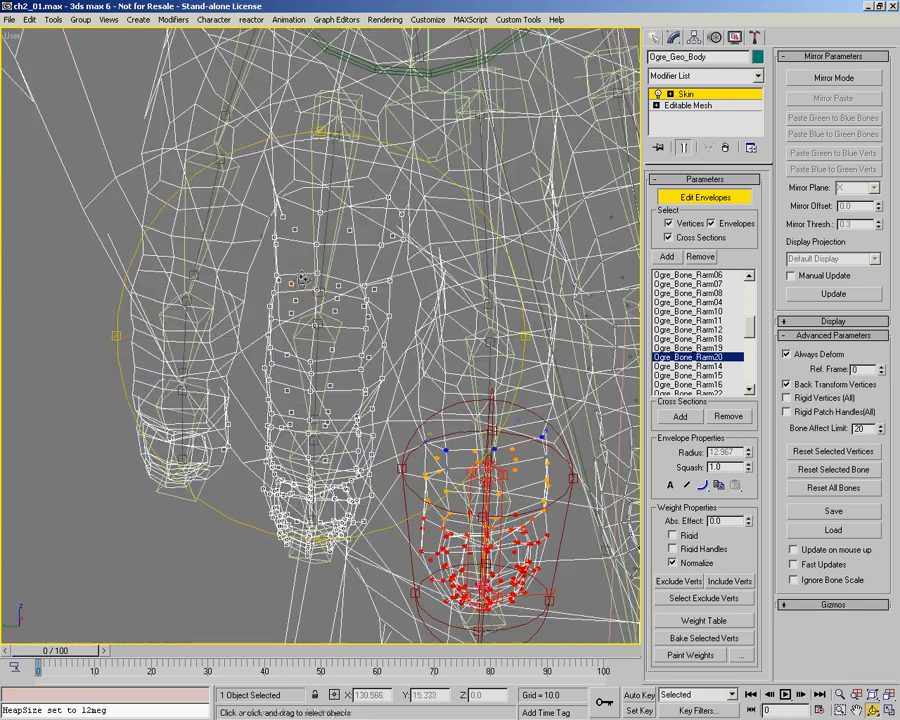
left_click(207, 211)
key("ctrl+r")
left_click_drag(290, 299, 366, 300)
right_click(366, 300)
middle_click_drag(350, 270, 212, 287, "alt")
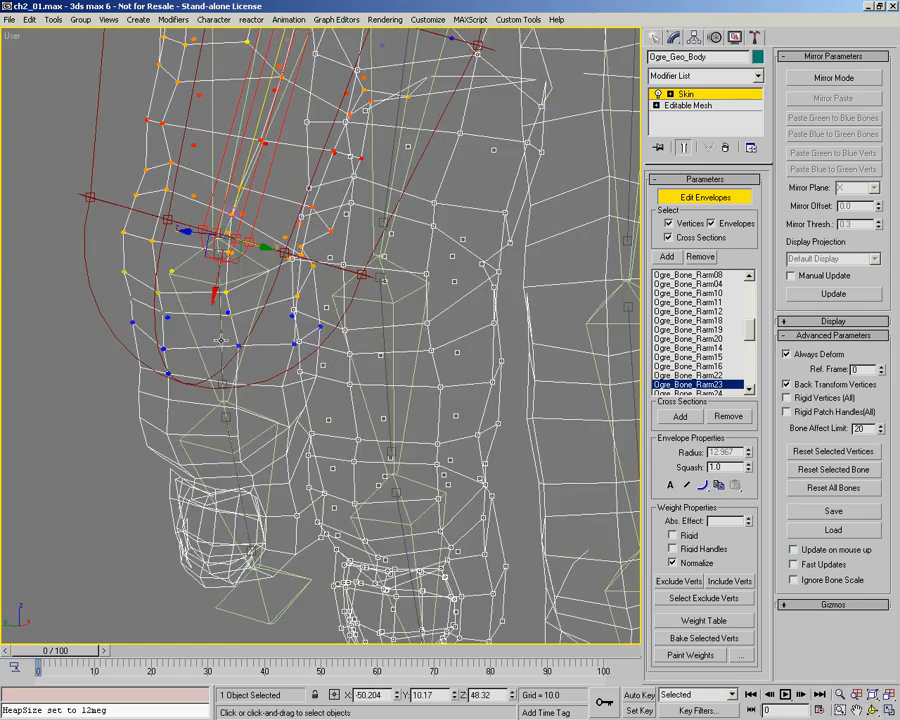
Exclude the ring finger vertices from the little finger bones Ogre_Bone_Rarm24 and Ogre_Bone_Rarm25.
left_click(226, 347)
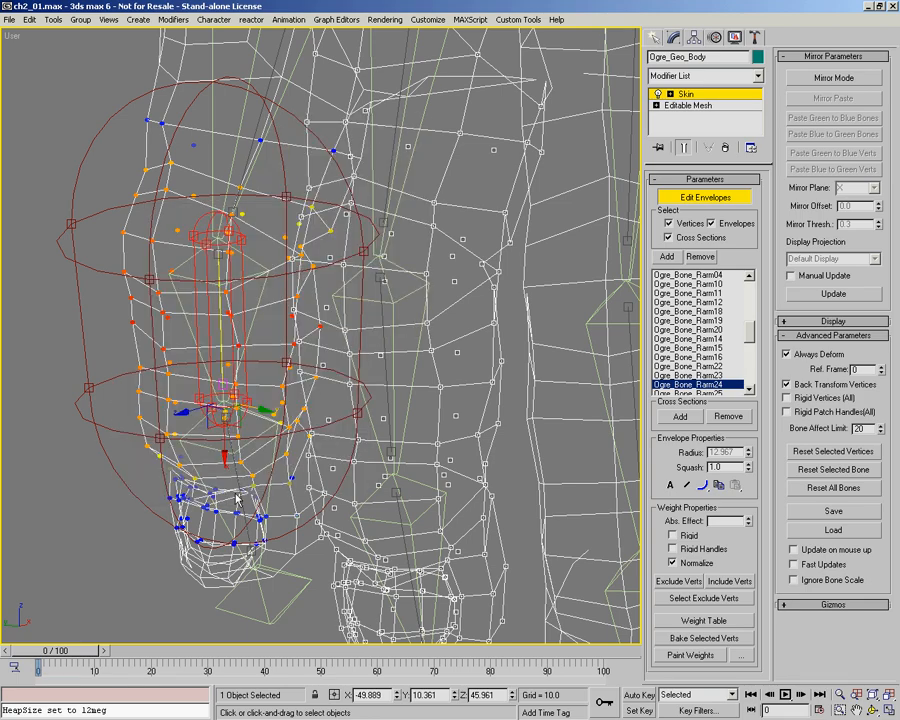
left_click(240, 478)
right_click(265, 427)
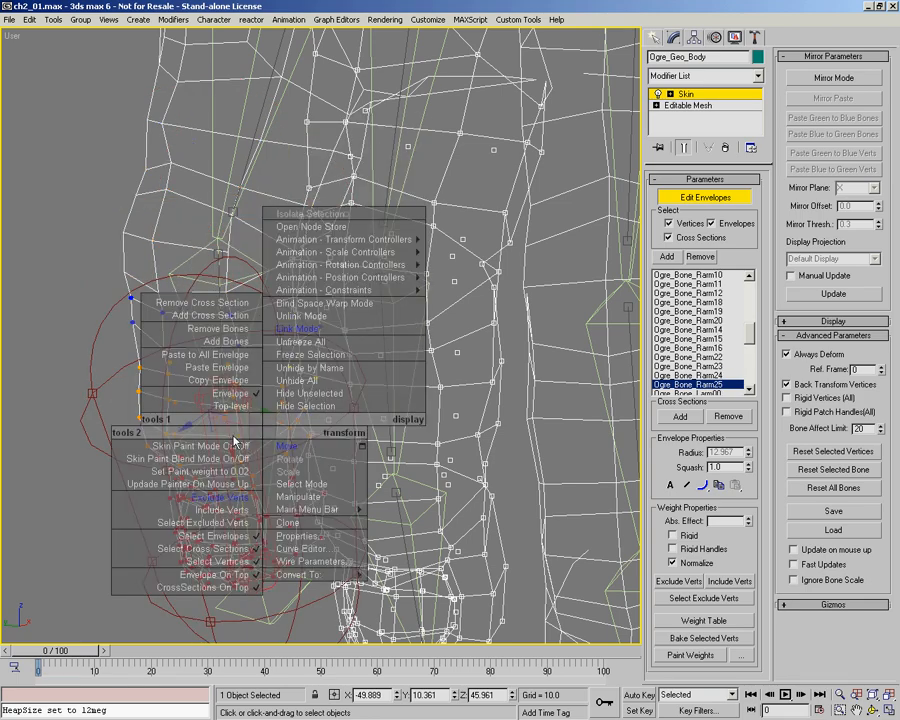
left_click(235, 437)
Examine the ogre's legs, the toes and bones of the right foot, and the upper body.
middle_click_drag(293, 409, 231, 386)
scroll(231, 386, "down", 6)
key("ctrl+r")
left_click_drag(231, 386, 384, 357)
scroll(295, 346, "down", 3)
middle_click_drag(384, 357, 355, 371, "alt")
middle_click_drag(355, 371, 101, 106)
left_click_drag(320, 198, 308, 177)
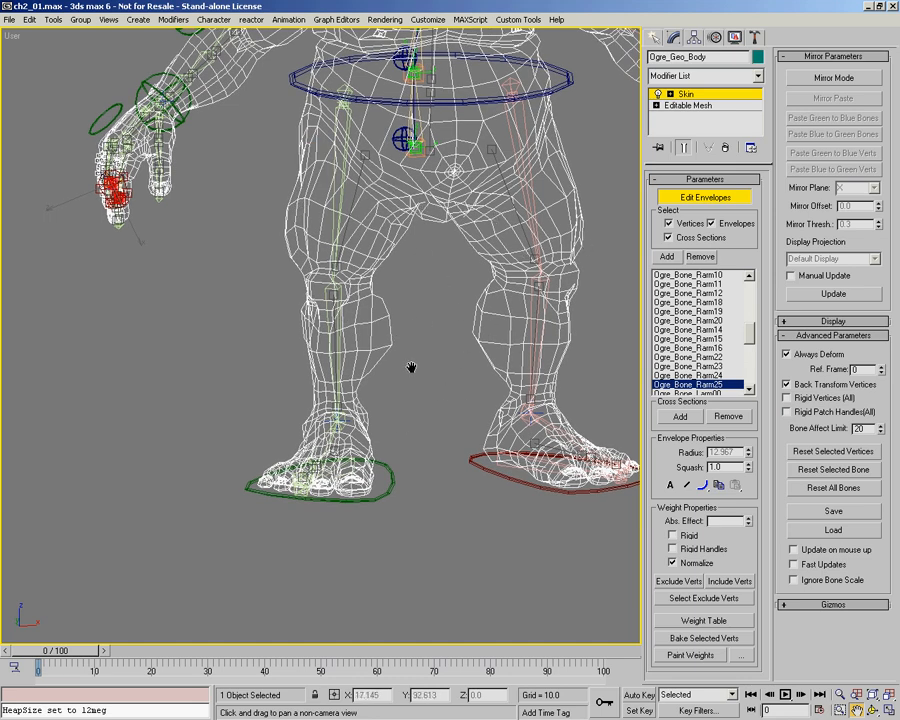
left_click_drag(420, 369, 408, 382)
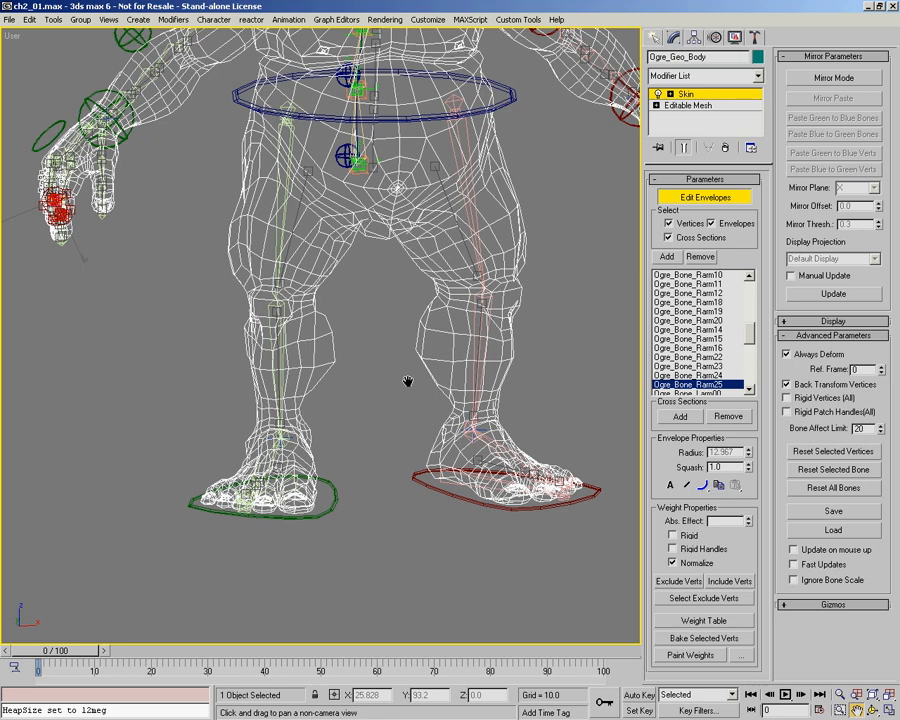
middle_click_drag(395, 341, 400, 321)
middle_click_drag(378, 378, 356, 392, "alt")
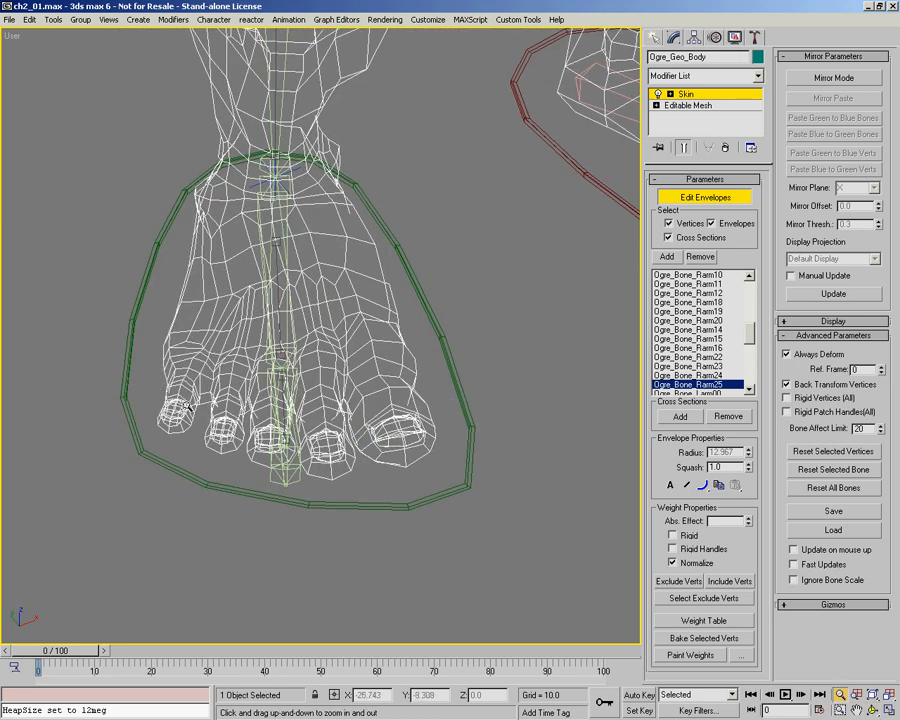
middle_click_drag(447, 389, 350, 500)
middle_click_drag(310, 320, 367, 178, "alt")
middle_click_drag(367, 178, 334, 261)
middle_click_drag(270, 160, 270, 92, "ctrl+alt")
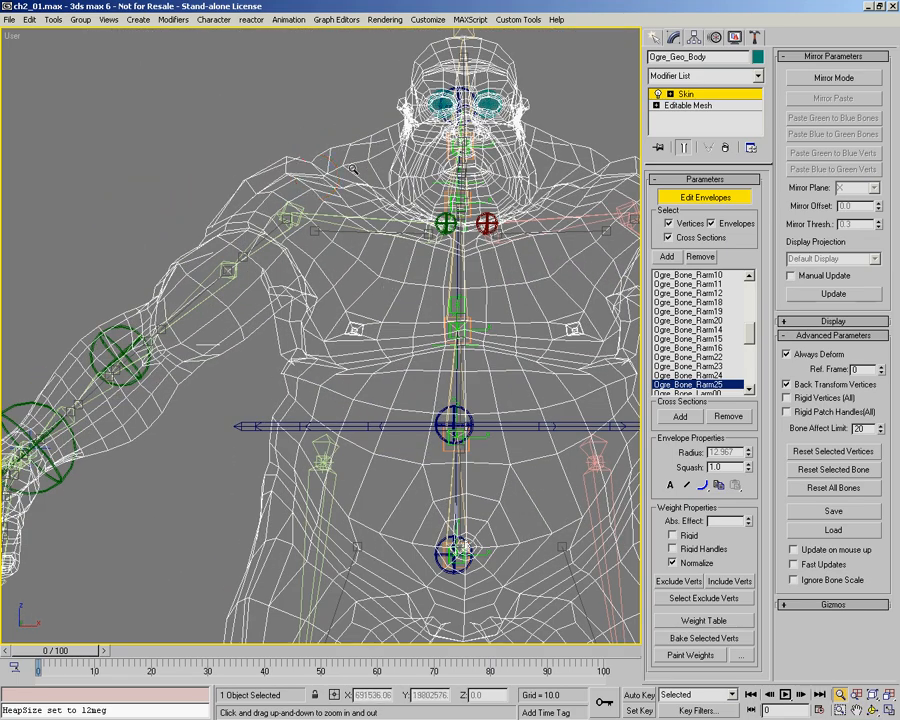
Select the right upper arm bone Ogre_Bone_Rarm01 and examine its envelope's influence along the arm.
right_click(247, 268)
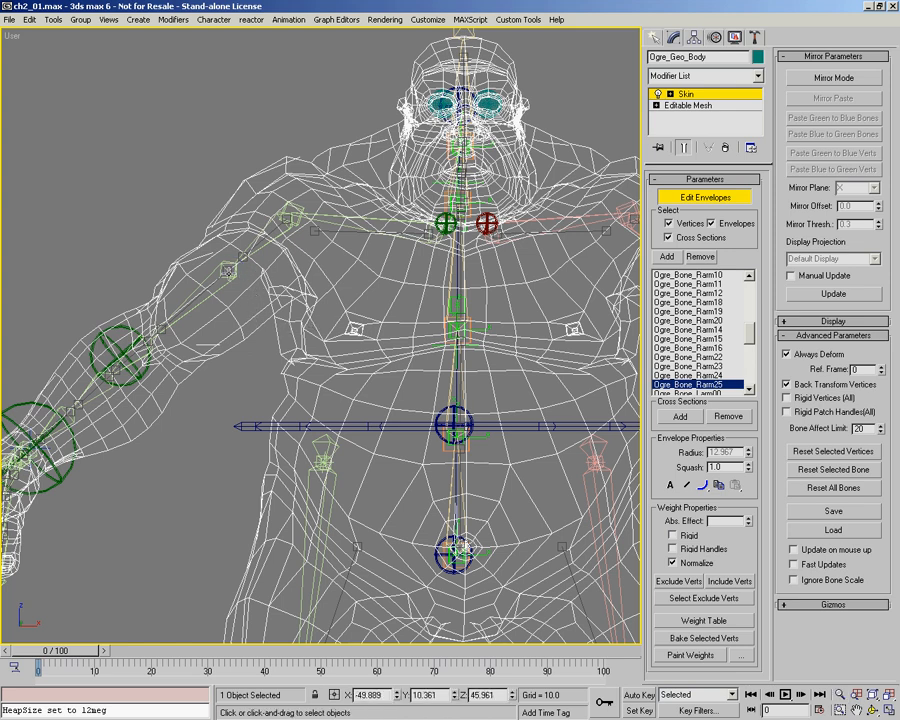
left_click(229, 270)
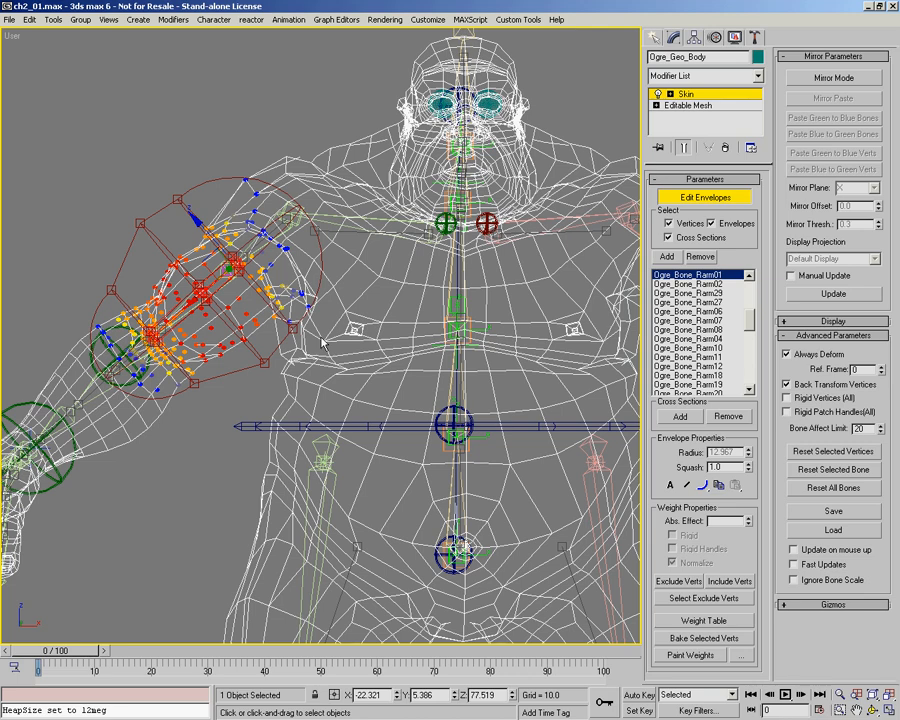
middle_click_drag(294, 279, 322, 253)
key("ctrl+r")
scroll(322, 253, "down", 3)
left_click_drag(345, 300, 70, 205)
key("alt+z")
left_click_drag(86, 452, 88, 400)
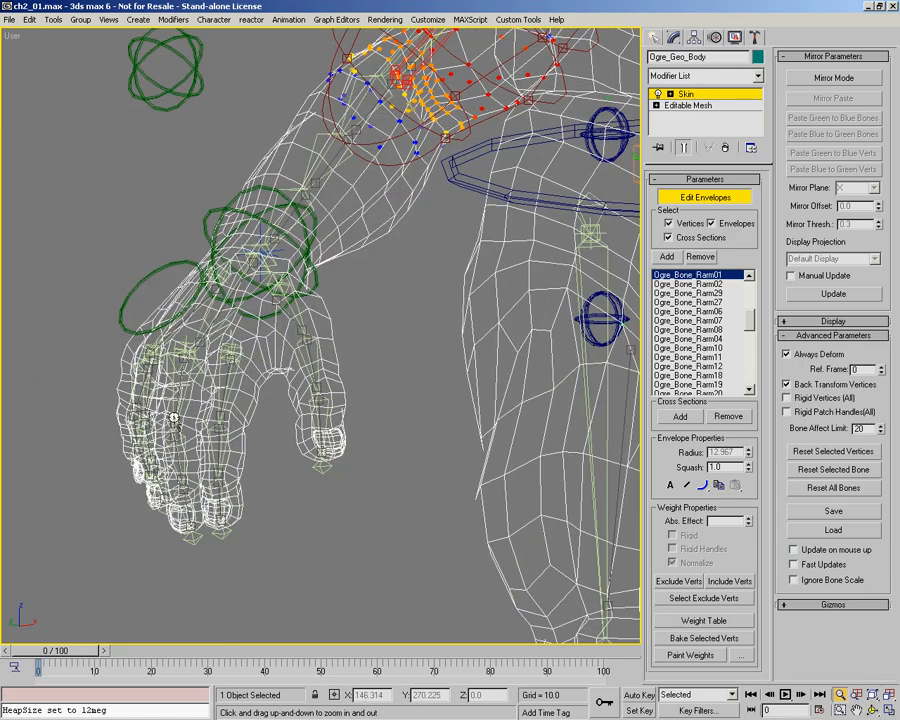
Switch the viewport to shaded display and examine the right hand's mesh and the whole body's weights.
key("F3")
key("ctrl+r")
left_click_drag(324, 376, 330, 382)
key("alt+z")
mouse_move(323, 470)
left_mouse_down()
mouse_move(323, 410)
mouse_move(267, 315)
mouse_move(370, 294)
left_mouse_up()
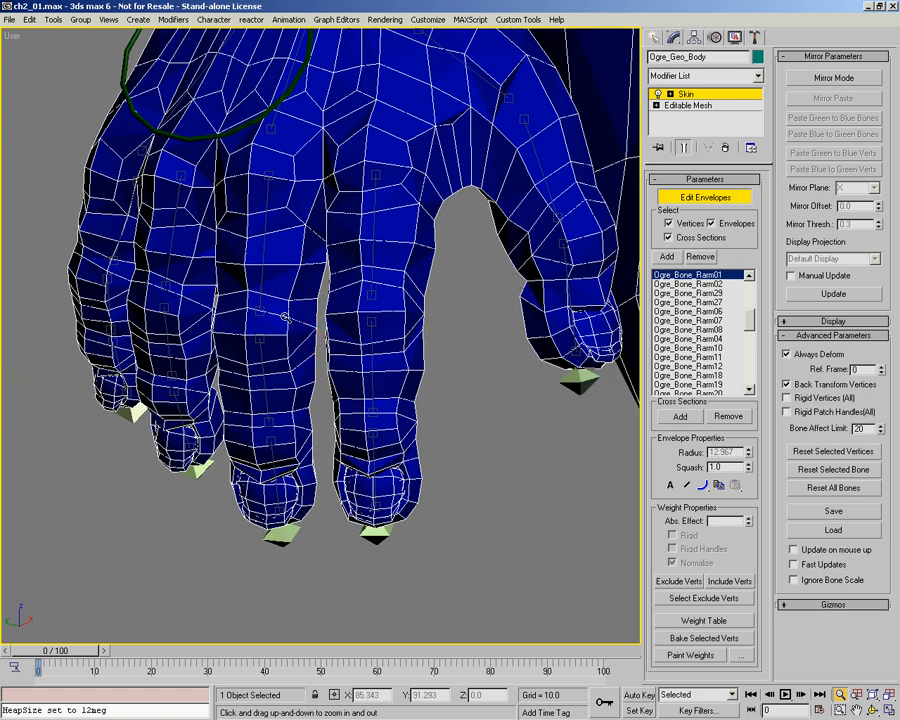
scroll(304, 318, "down", 5)
middle_click_drag(304, 318, 340, 228, "alt")
scroll(305, 311, "down", 1)
scroll(340, 228, "down", 6)
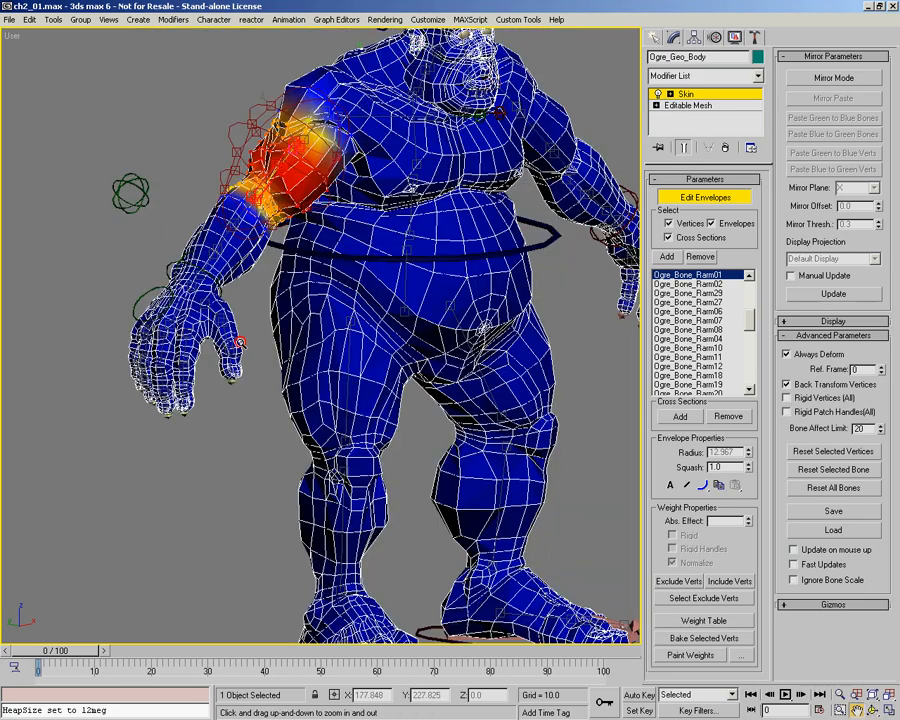
middle_click_drag(300, 320, 393, 300, "alt")
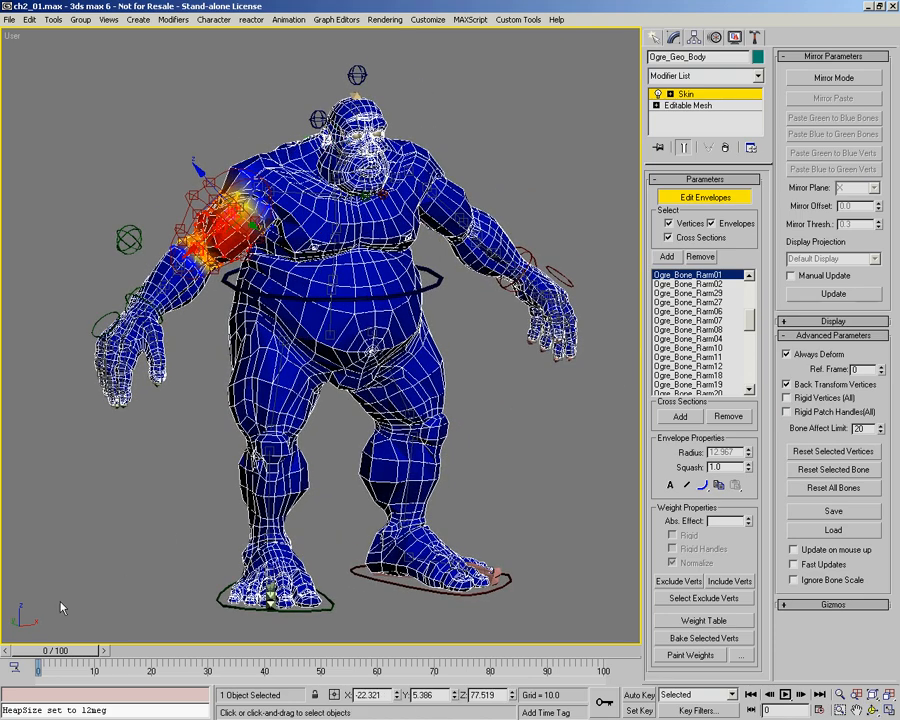
Scrub the animation to frame 6 and select the stray vertices pulled away from the right hand's little finger.
left_click_drag(55, 651, 90, 638)
middle_click_drag(112, 432, 178, 225, "alt")
middle_click_drag(178, 225, 237, 382)
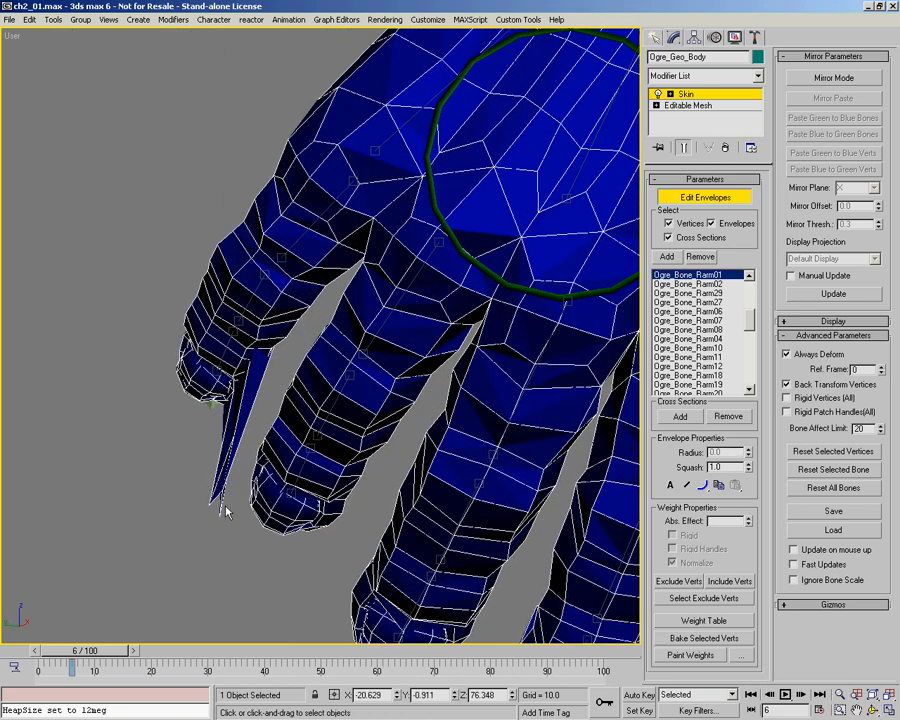
middle_click_drag(249, 538, 330, 398, "alt")
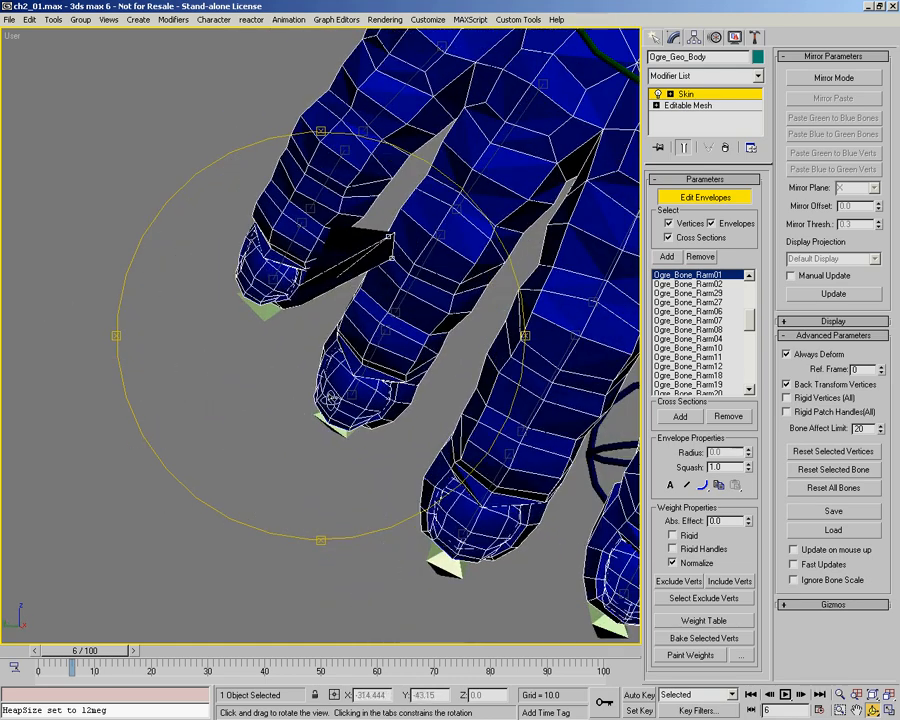
left_click_drag(356, 299, 267, 390)
left_click_drag(272, 304, 262, 376)
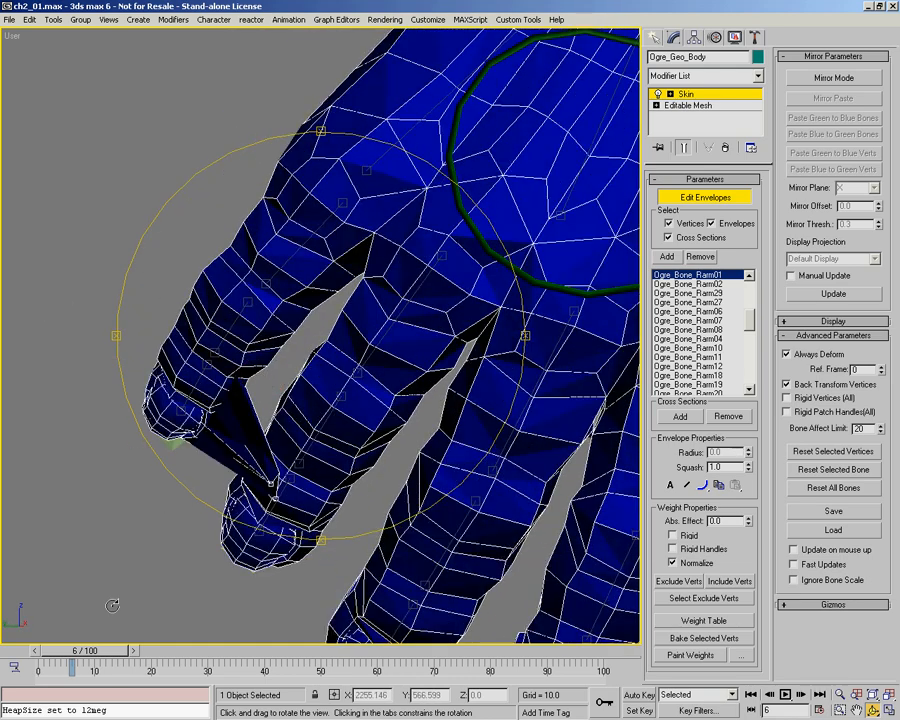
Move the animation to frame 9 and select the envelope of the little finger's tip bone, Ogre_Bone_Rarm25.
left_click_drag(108, 651, 119, 652)
scroll(305, 347, "up", 4)
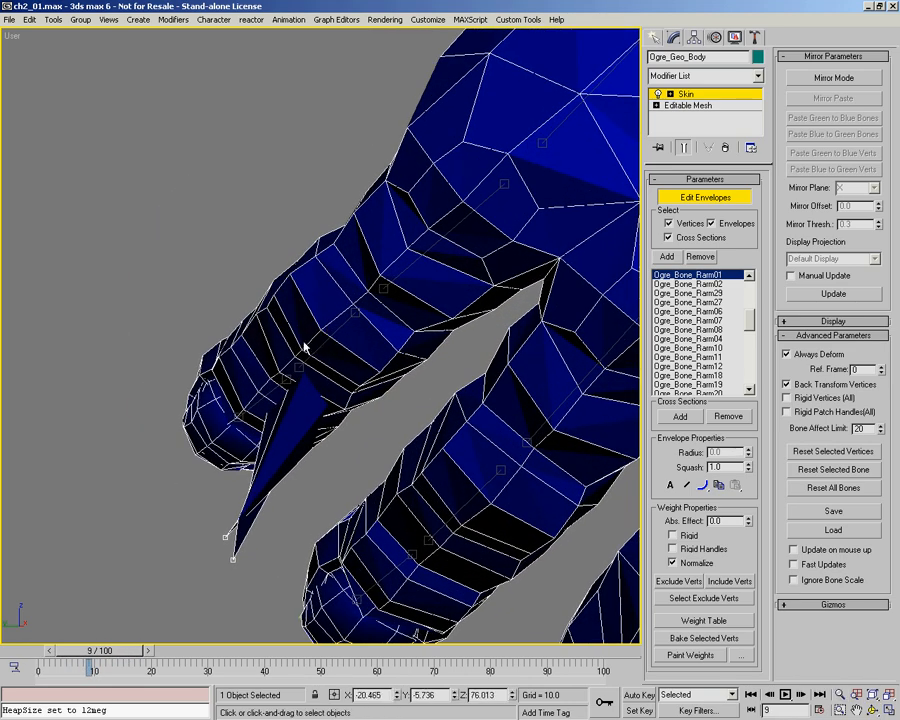
left_click(316, 348)
mouse_move(335, 370)
middle_mouse_down("alt")
mouse_move(335, 337)
mouse_move(355, 323)
mouse_move(362, 342)
mouse_move(342, 362)
middle_mouse_up("alt")
left_click(195, 457)
middle_click_drag(288, 443, 280, 500, "alt")
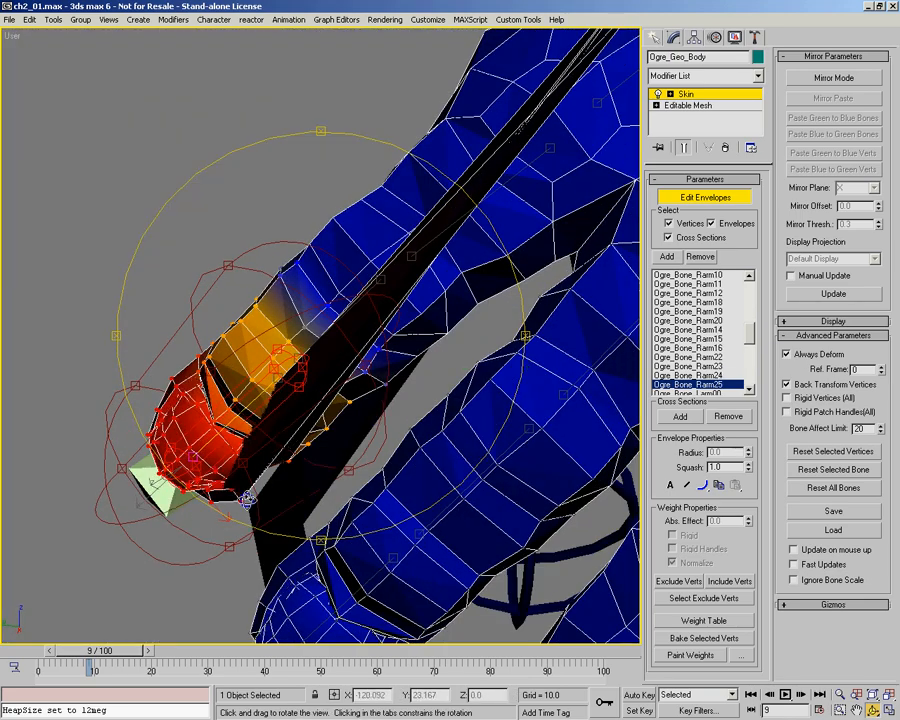
Enlarge both ends of Ogre_Bone_Rarm25's envelope, with radii of about 1.79 at the fingertip and 2.11 at the other end.
left_click(232, 549)
left_click_drag(263, 581, 271, 590)
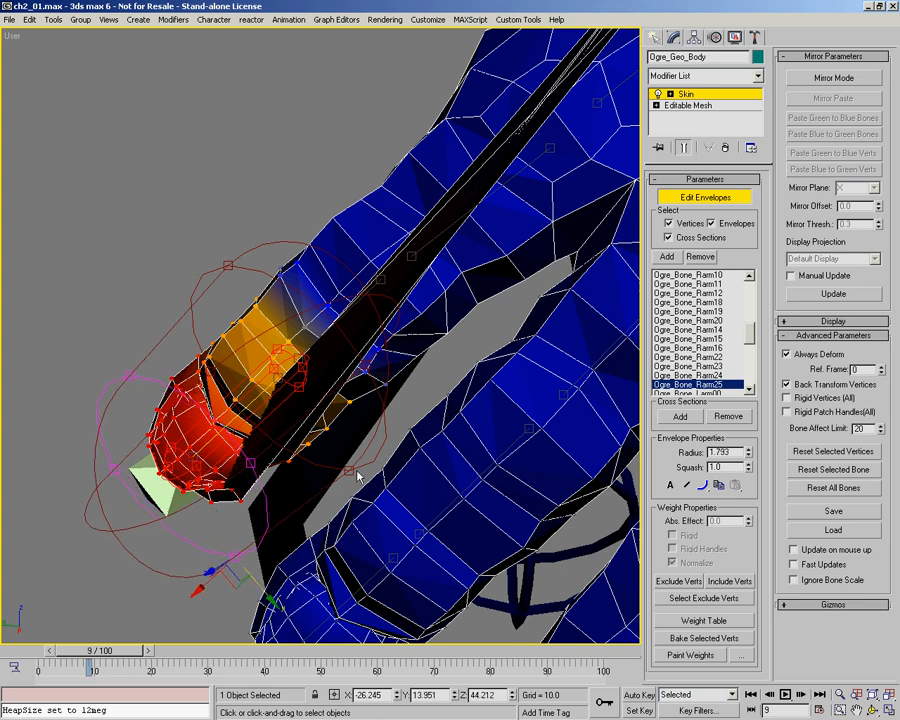
left_click(349, 470)
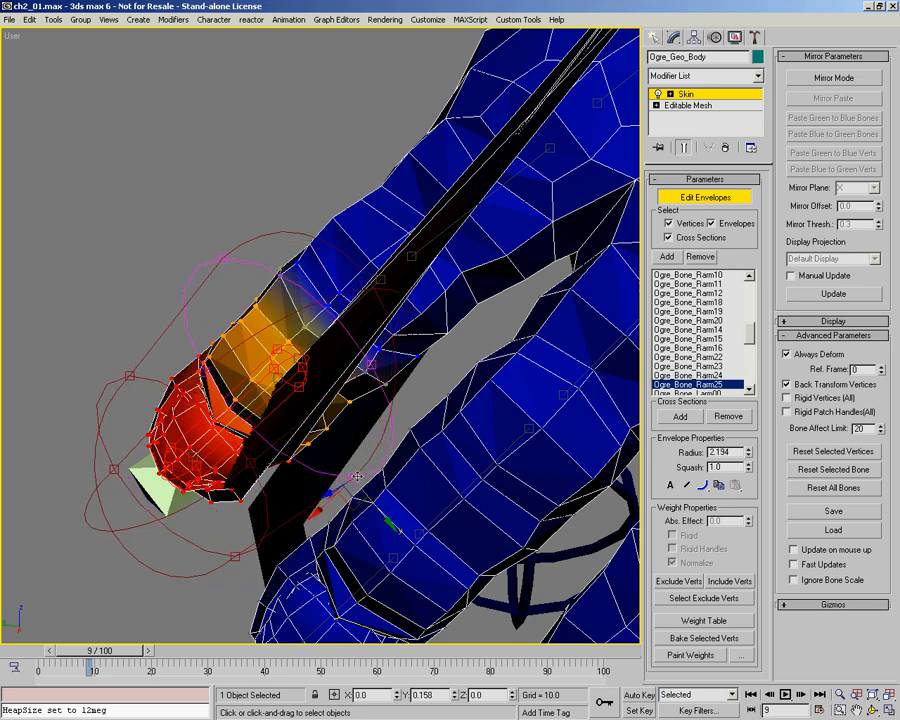
Select the stray little finger vertices in wireframe display and include them in Ogre_Bone_Rarm25.
middle_click_drag(209, 408, 212, 510, "ctrl+alt")
mouse_move(212, 510)
middle_mouse_down("alt")
mouse_move(226, 211)
mouse_move(267, 145)
middle_mouse_up("alt")
key("F3")
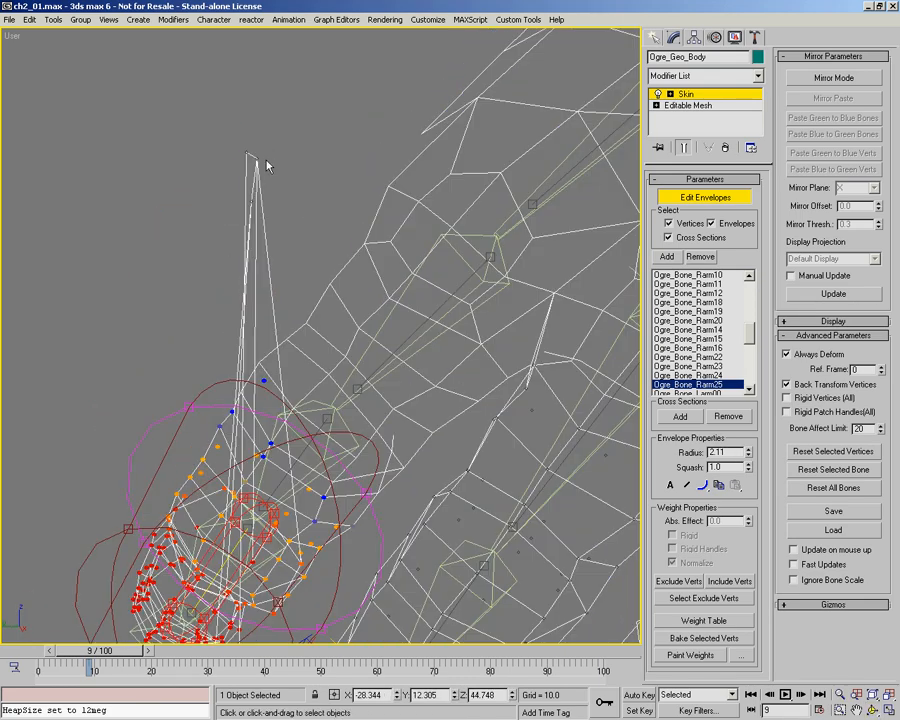
mouse_move(264, 133)
left_mouse_down()
mouse_move(300, 230)
mouse_move(317, 202)
left_mouse_up()
middle_click_drag(270, 221, 294, 154)
middle_click_drag(256, 500, 255, 393)
scroll(275, 391, "down", 2)
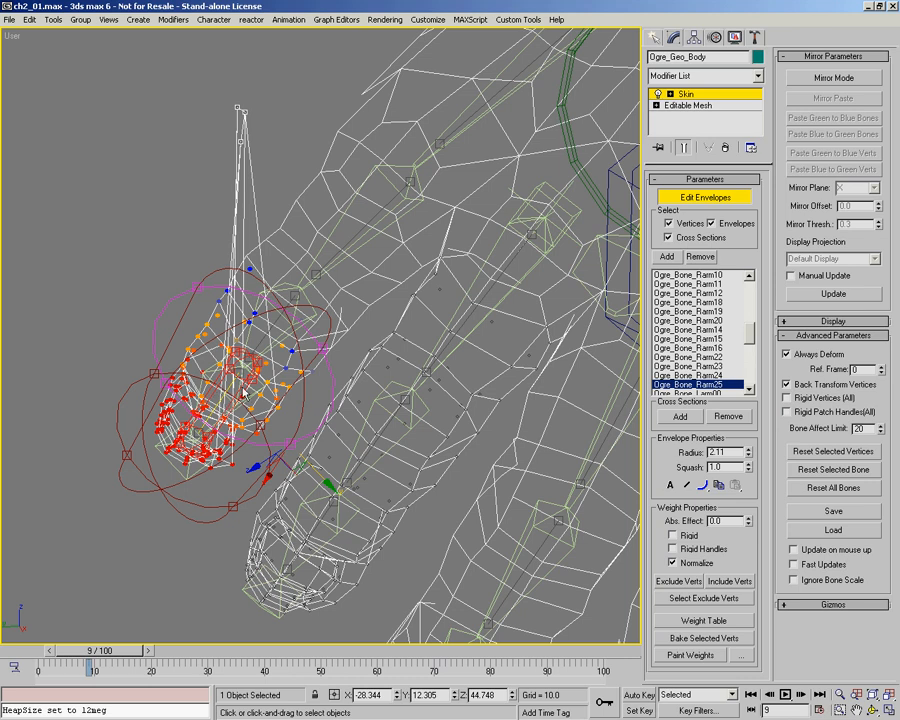
left_click(729, 581)
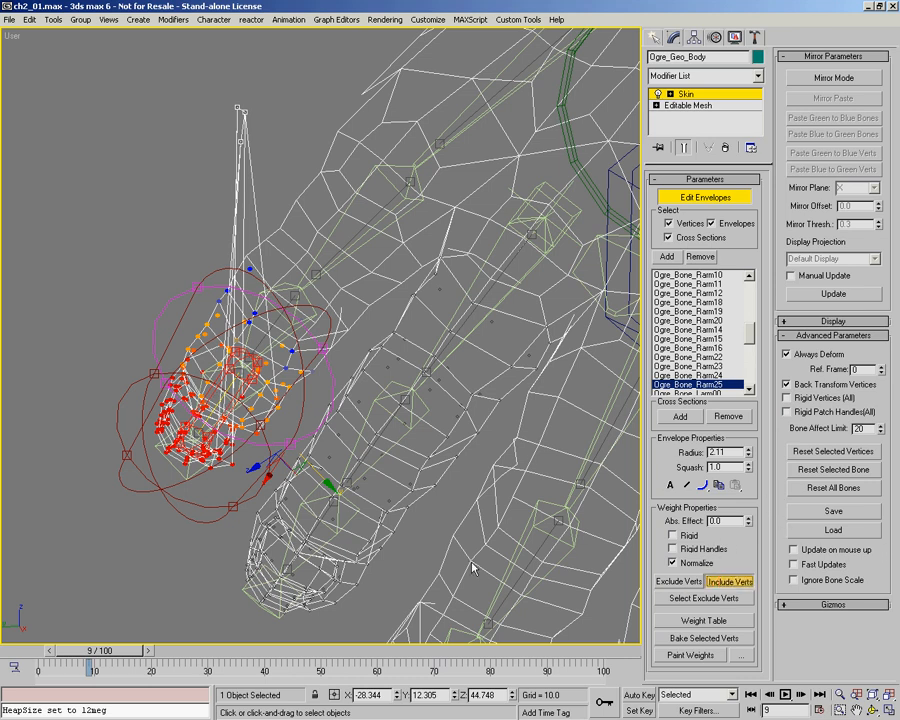
Include the stray vertices in Ogre_Bone_Rarm24 and select the envelope of Ogre_Bone_Rarm23.
middle_click_drag(242, 348, 220, 352)
scroll(220, 352, "up", 2)
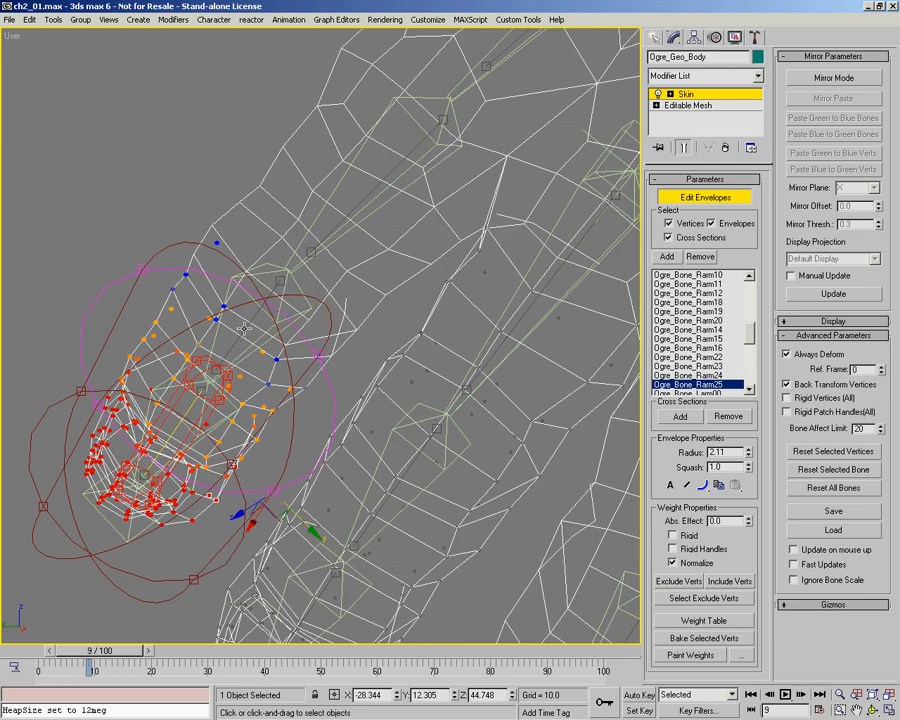
left_click(246, 328)
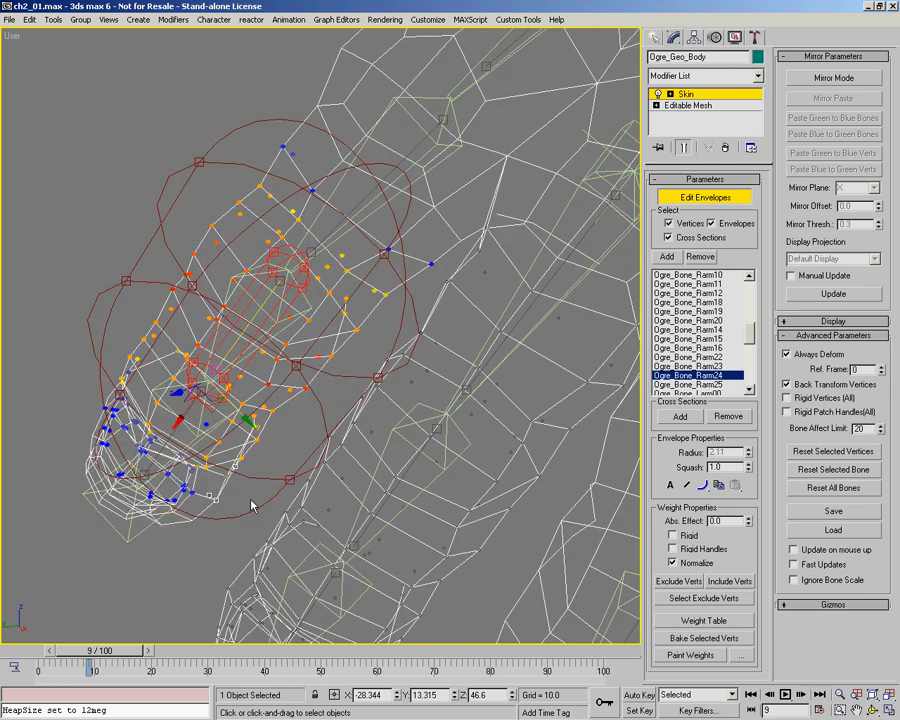
left_click(730, 581)
left_click(387, 174)
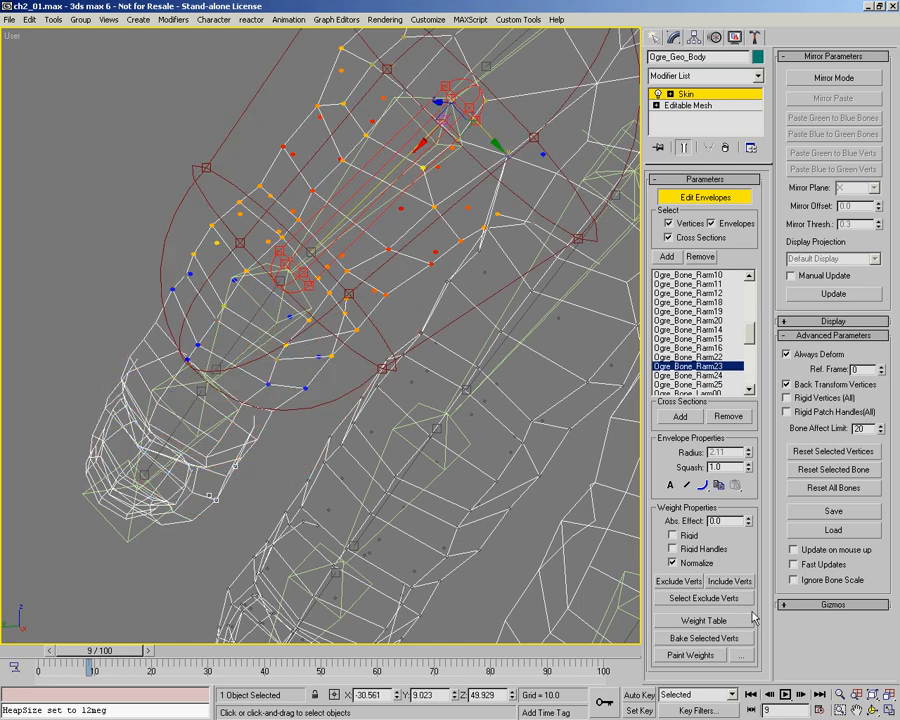
Turn on Mirror Mode for the whole body and paste the green bones' settings to the blue bones.
scroll(340, 366, "down", 6)
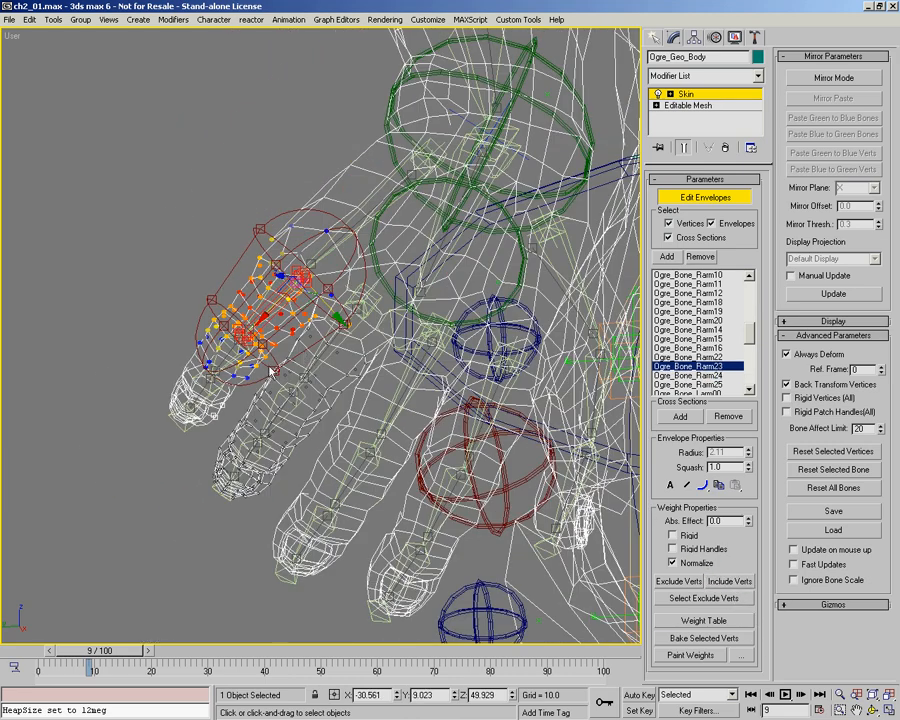
key("alt+z")
left_click_drag(204, 252, 211, 340)
key("ctrl+r")
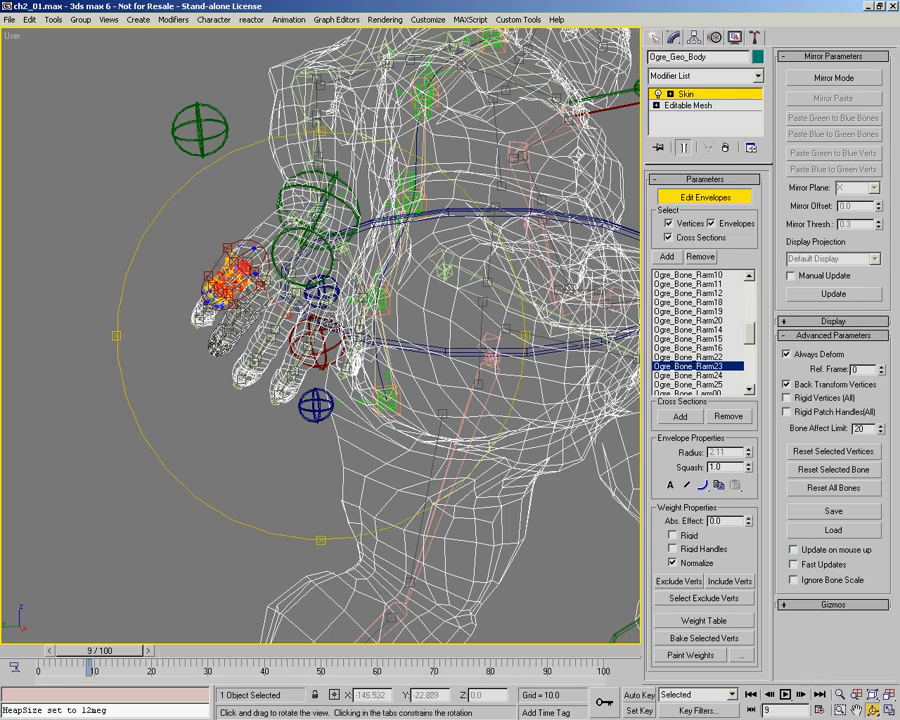
left_click_drag(205, 285, 261, 274)
middle_click_drag(303, 307, 192, 245, "ctrl+alt")
left_click(833, 78)
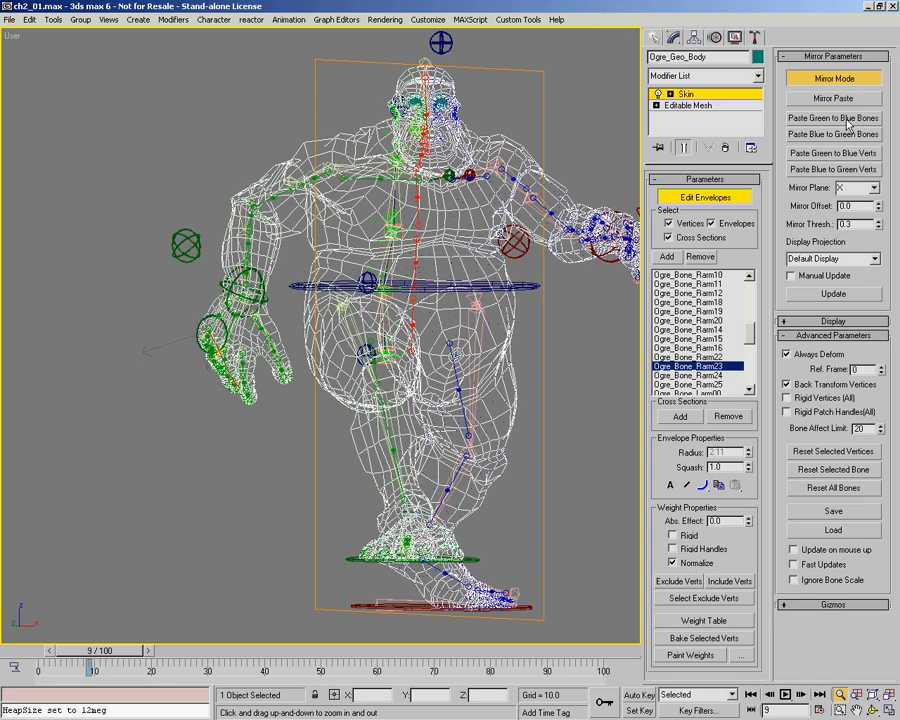
middle_click_drag(507, 295, 407, 318)
key("ctrl+r")
left_click_drag(380, 349, 93, 597)
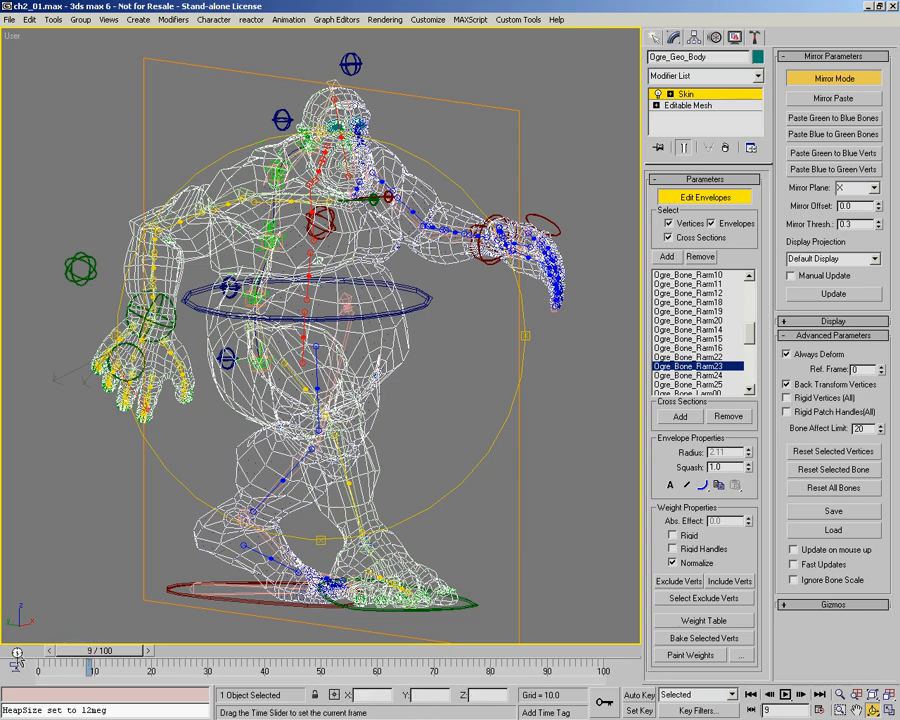
Return the animation to frame 0 and turn off Mirror Mode with the left hand in view.
left_click_drag(90, 650, 38, 650)
middle_click_drag(228, 411, 180, 355, "alt")
middle_click_drag(330, 410, 335, 280)
middle_click_drag(335, 280, 317, 284, "alt")
middle_click_drag(250, 430, 292, 312, "ctrl+alt")
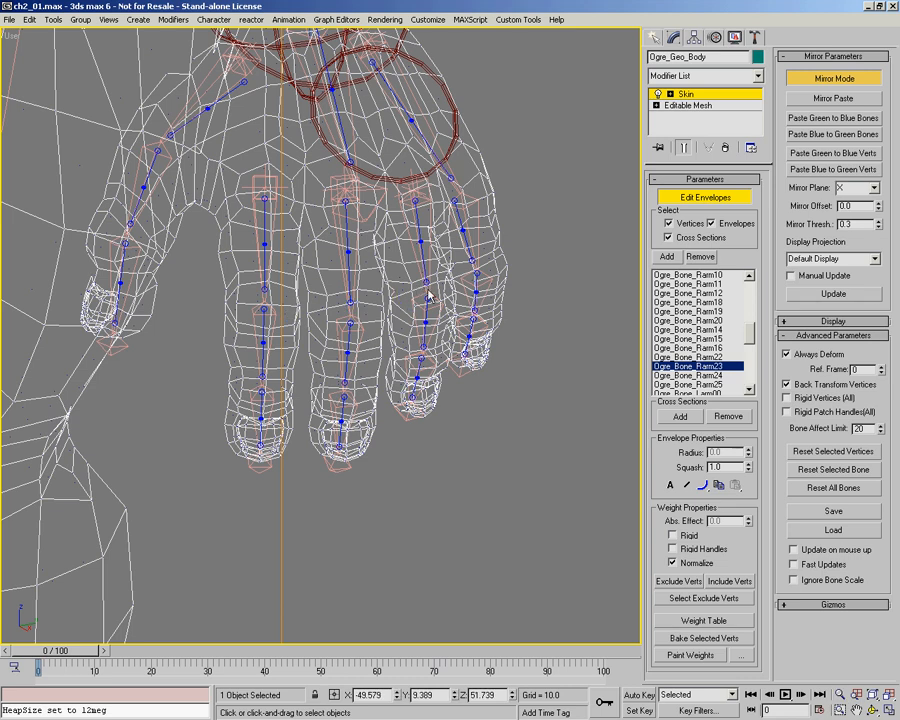
left_click(828, 80)
scroll(470, 277, "up", 5)
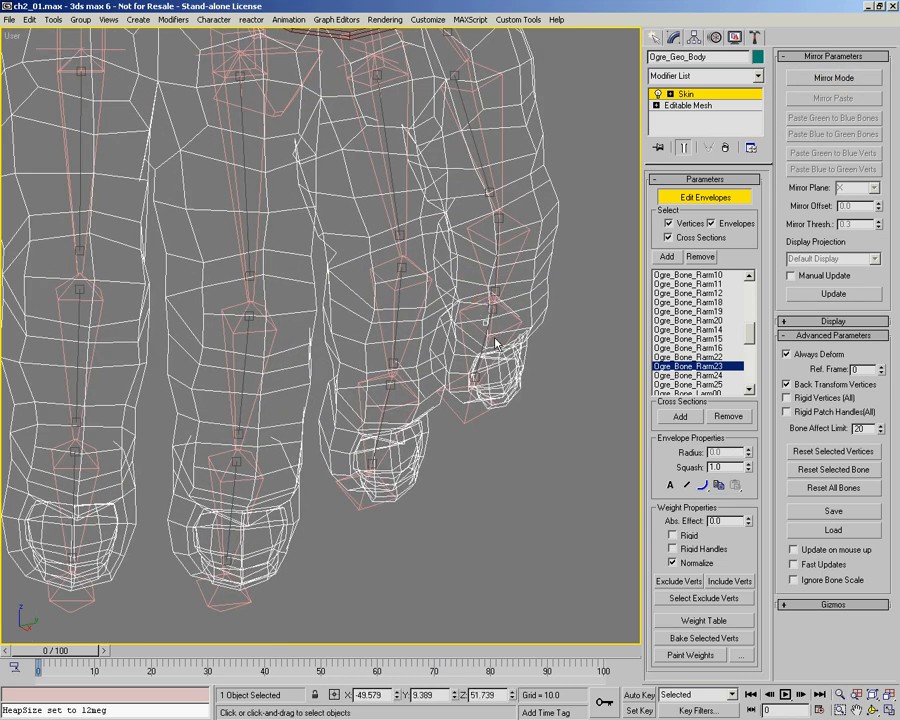
Check the envelopes of the left hand's finger bones Ogre_Bone_Larm25 and Ogre_Bone_Larm15 and their vertex weights.
left_click(485, 328)
middle_click_drag(485, 328, 395, 313, "alt")
left_click(396, 322)
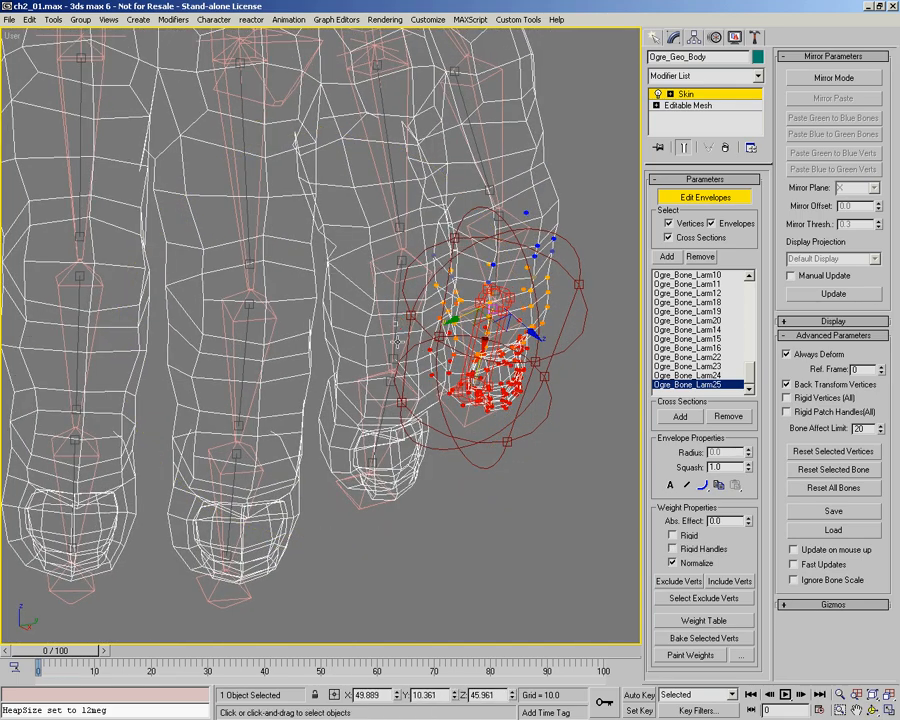
left_click(401, 294)
middle_click_drag(401, 294, 262, 345, "alt")
middle_click_drag(262, 345, 154, 342)
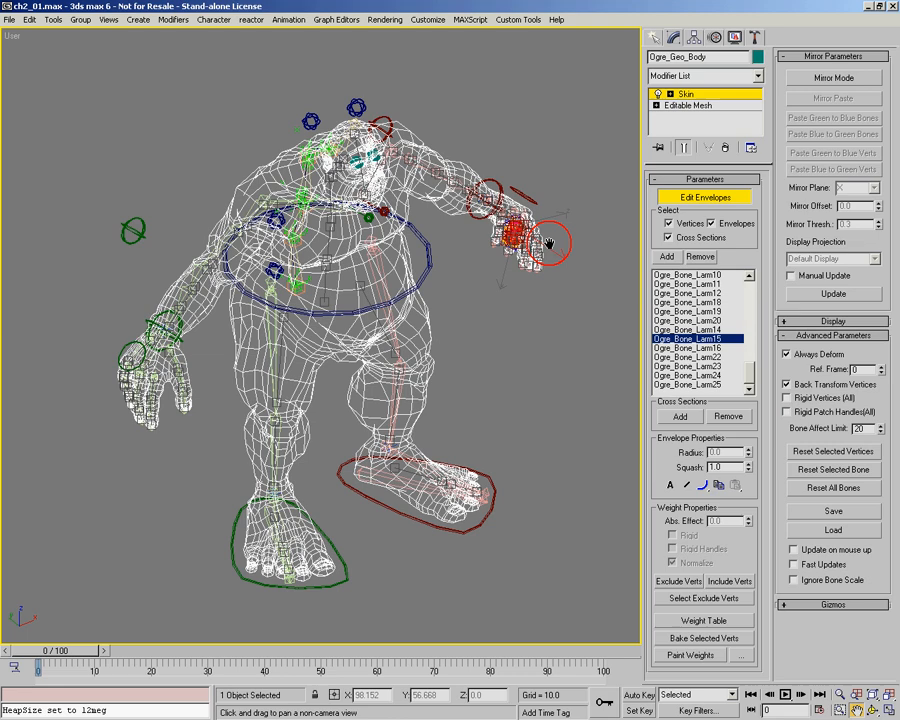
Turn Mirror Mode on to inspect the mirrored vertices and bones across the body, and turn it off again.
left_click(818, 79)
middle_click_drag(430, 308, 290, 211, "alt")
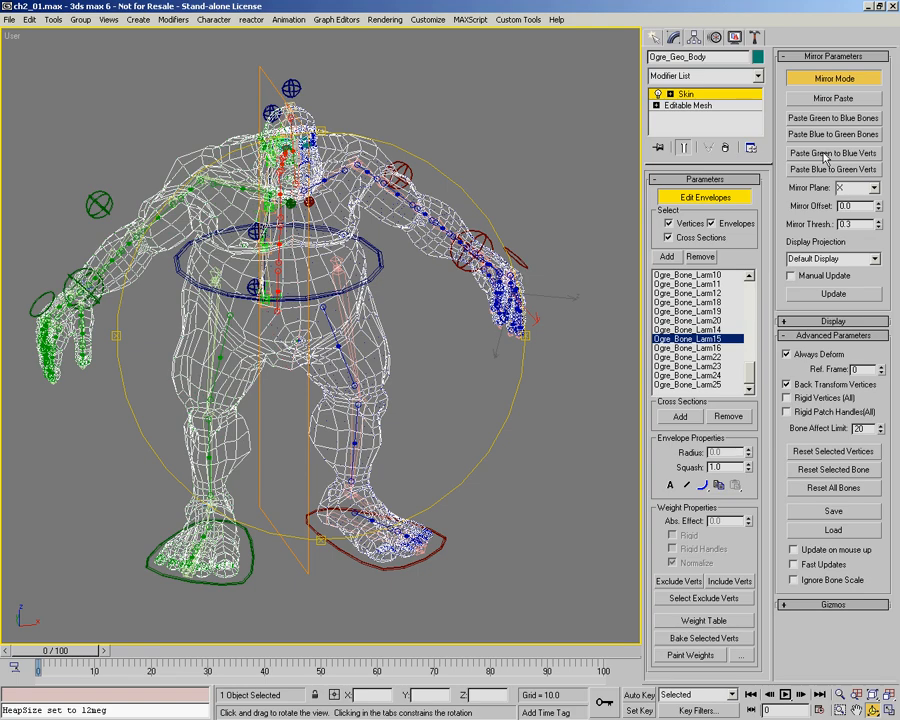
middle_click_drag(387, 316, 538, 182, "alt")
middle_click_drag(445, 238, 450, 205, "ctrl+alt")
left_click(538, 195)
left_click(811, 81)
Check the envelopes and vertex weights of the left-hand finger bones Ogre_Bone_Larm18 and Ogre_Bone_Larm10.
middle_click_drag(408, 350, 316, 320, "ctrl+alt")
left_click(371, 305)
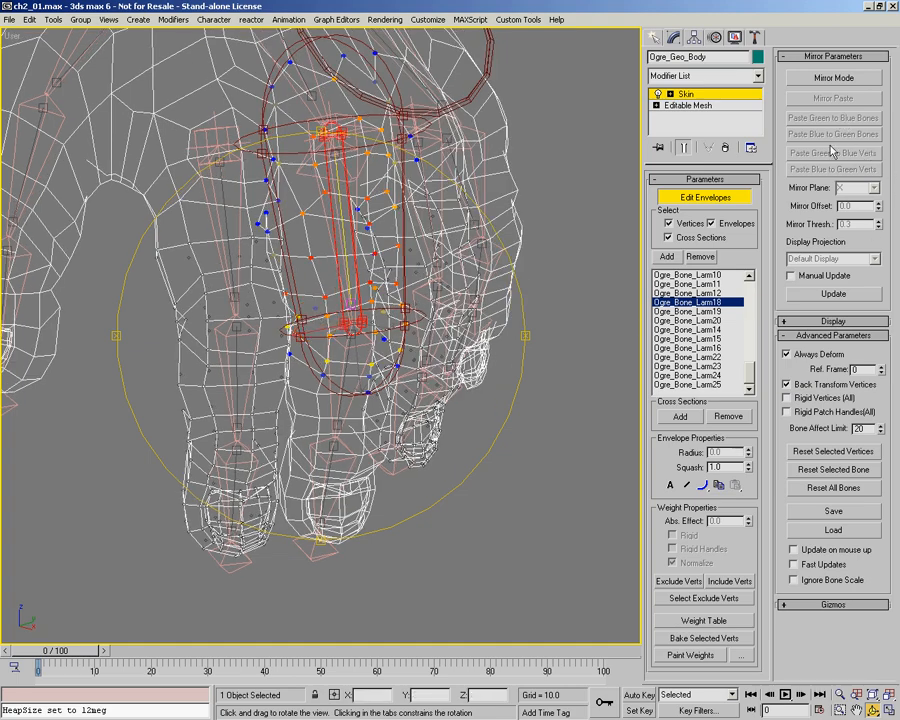
left_click_drag(206, 273, 322, 347)
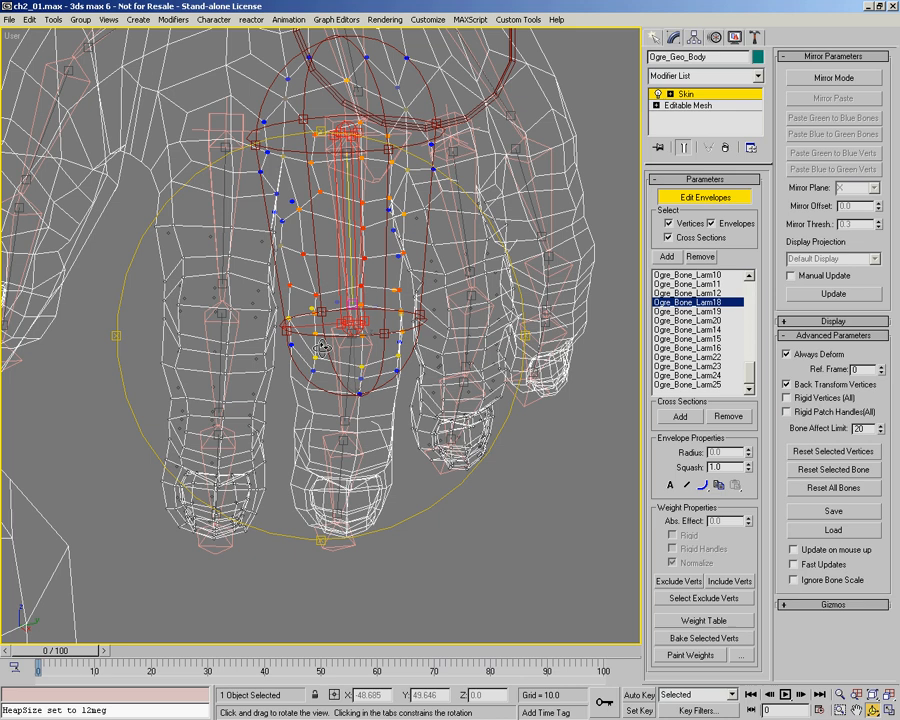
key("alt+z")
left_click_drag(214, 303, 221, 260)
right_click(221, 260)
left_click(224, 231)
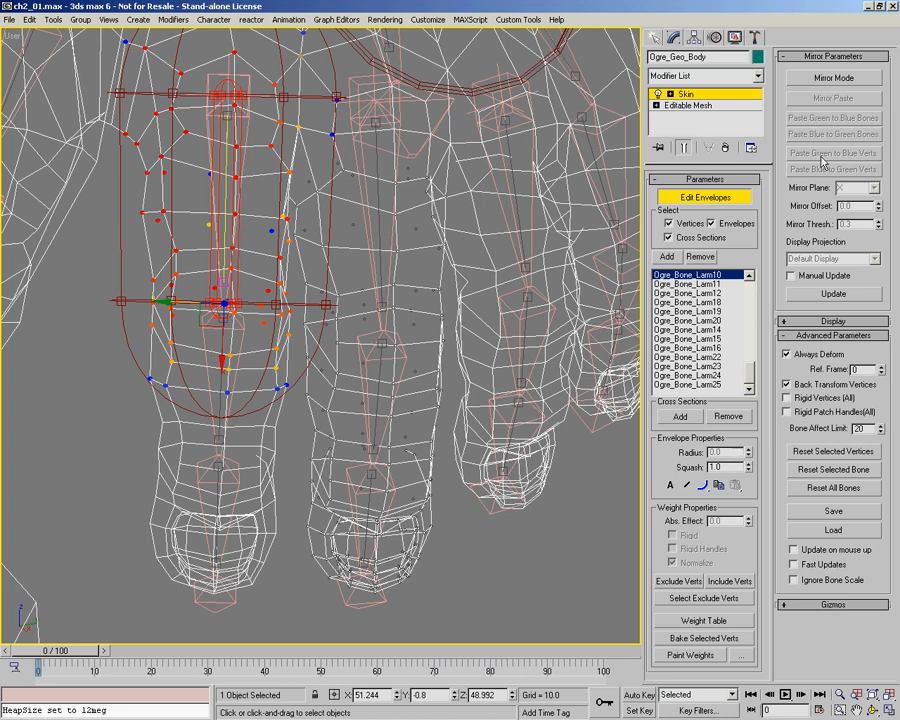
Leave envelope editing and display the whole ogre body shaded instead of in wireframe.
middle_click_drag(282, 366, 295, 330)
middle_click_drag(349, 371, 351, 271)
scroll(366, 374, "down", 3)
middle_click_drag(351, 271, 402, 376, "ctrl+alt")
middle_click_drag(252, 274, 386, 325)
middle_click_drag(328, 379, 368, 308)
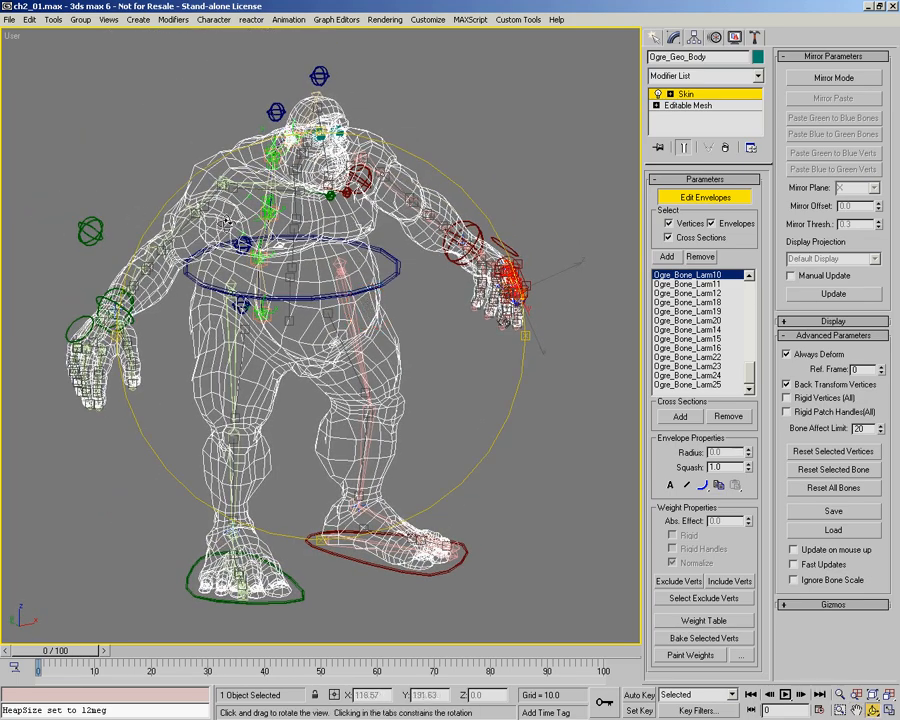
middle_click_drag(228, 222, 318, 256, "alt")
key("F3")
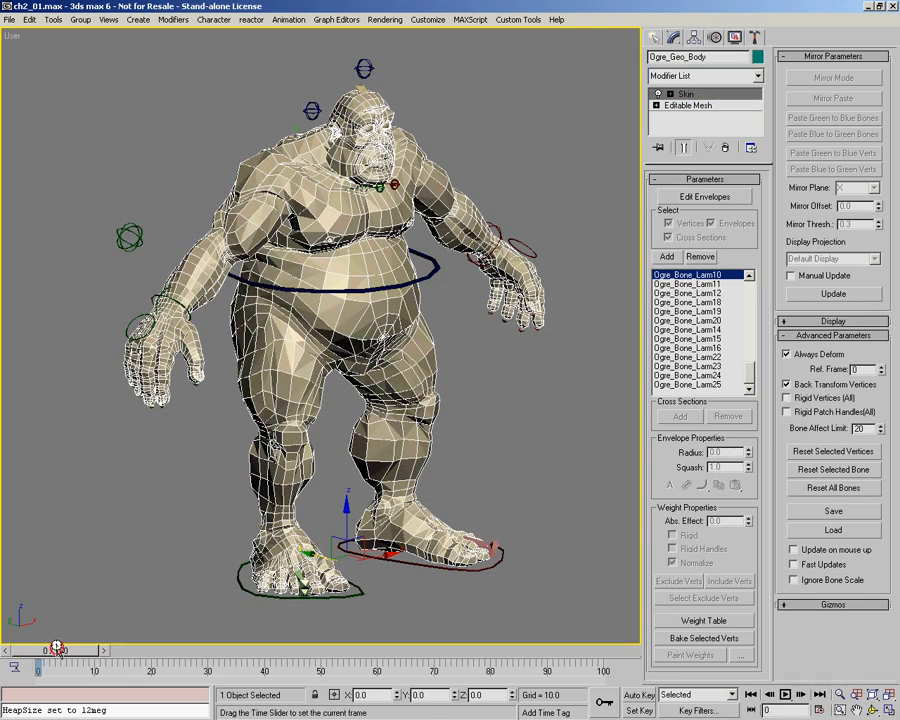
Move the animation to frame 7 and examine how the ogre's body and both hands deform.
mouse_move(85, 657)
left_mouse_down()
mouse_move(105, 654)
mouse_move(57, 650)
mouse_move(87, 650)
left_mouse_up()
mouse_move(342, 372)
middle_mouse_down("alt")
mouse_move(284, 381)
mouse_move(315, 358)
mouse_move(415, 362)
mouse_move(190, 360)
mouse_move(310, 356)
mouse_move(279, 350)
middle_mouse_up("alt")
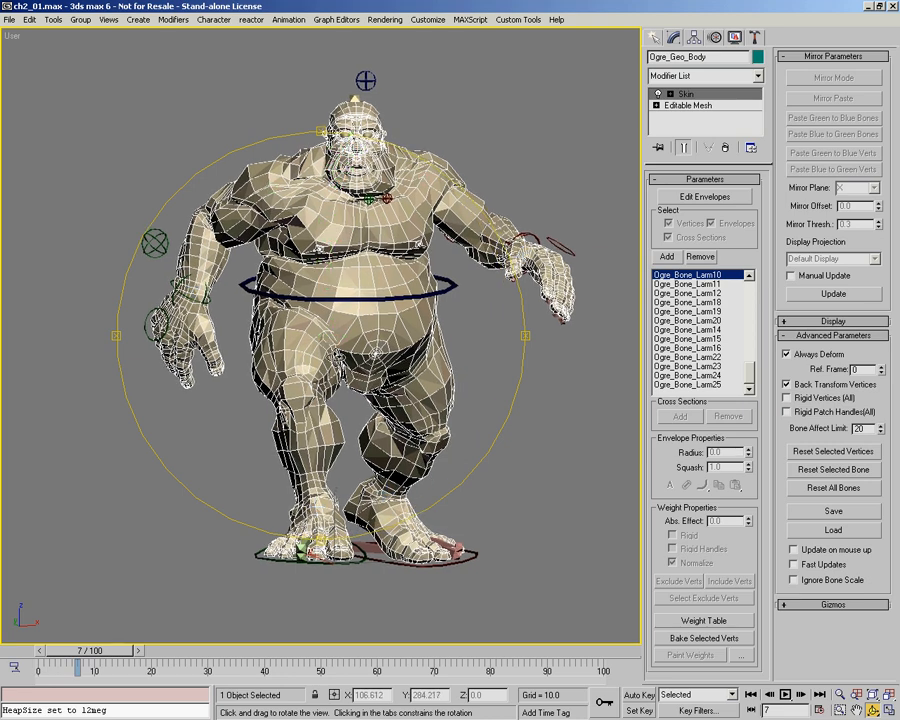
middle_click_drag(371, 340, 316, 323, "alt")
left_click_drag(316, 323, 350, 334)
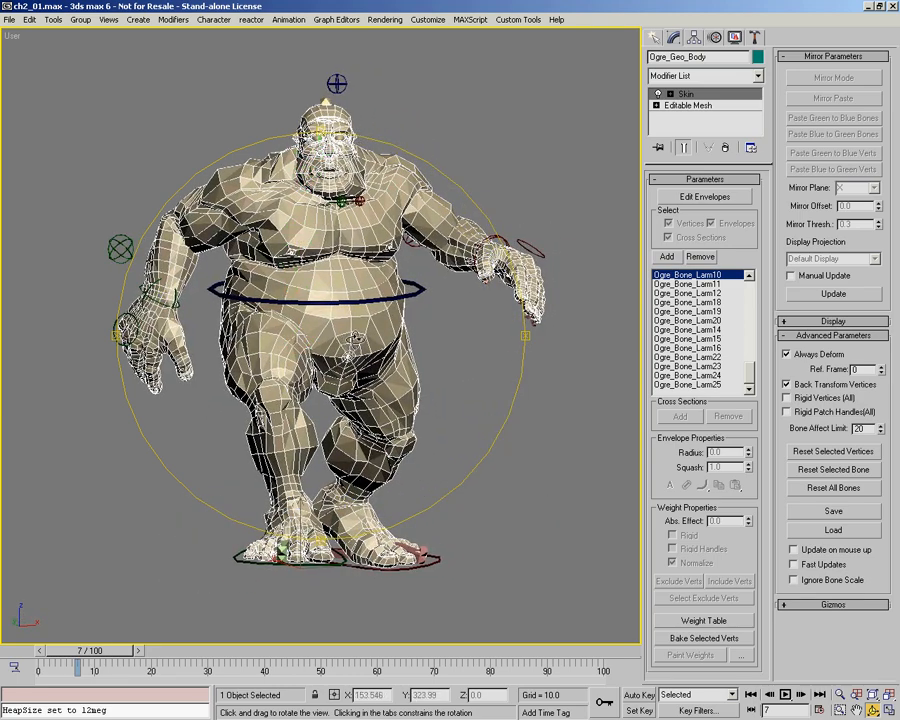